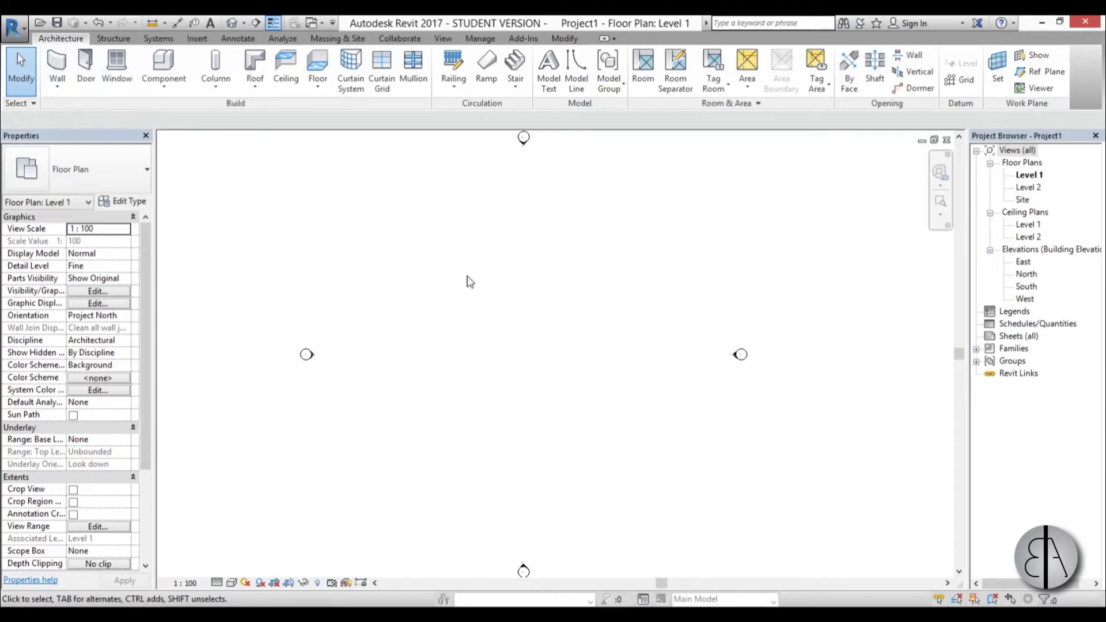
Step: Start the Wall tool, dismiss the save reminder, and set the wall height to reach up to Level 2
{"action": "key", "text": "w"}
{"action": "key", "text": "a"}
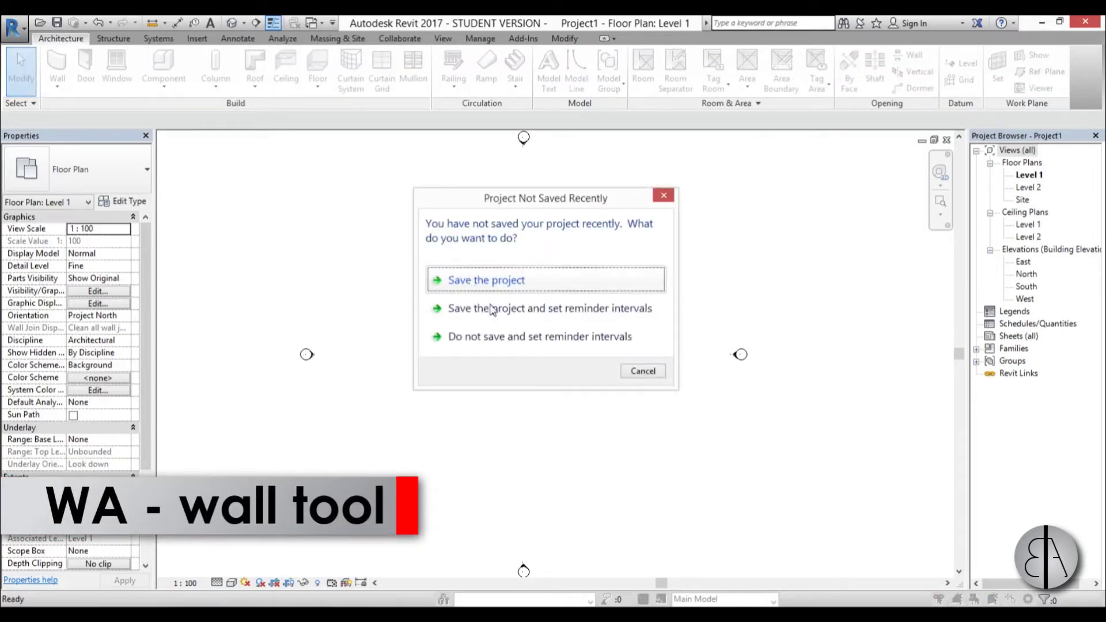
{"action": "left_click", "coordinate": [643, 371]}
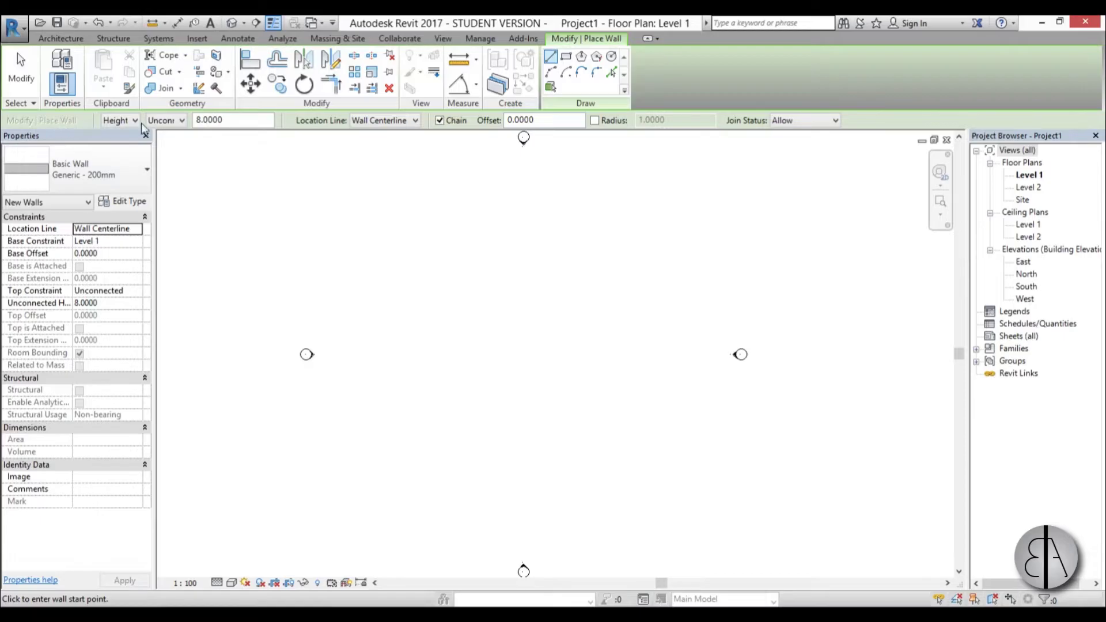
{"action": "left_click", "coordinate": [118, 122]}
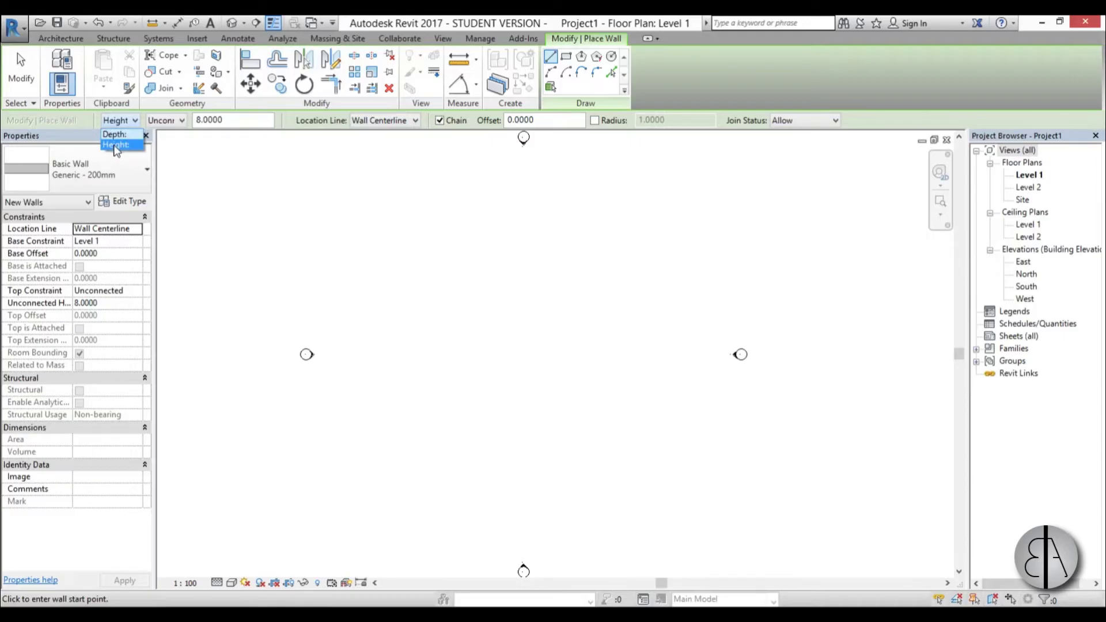
{"action": "left_click", "coordinate": [116, 144]}
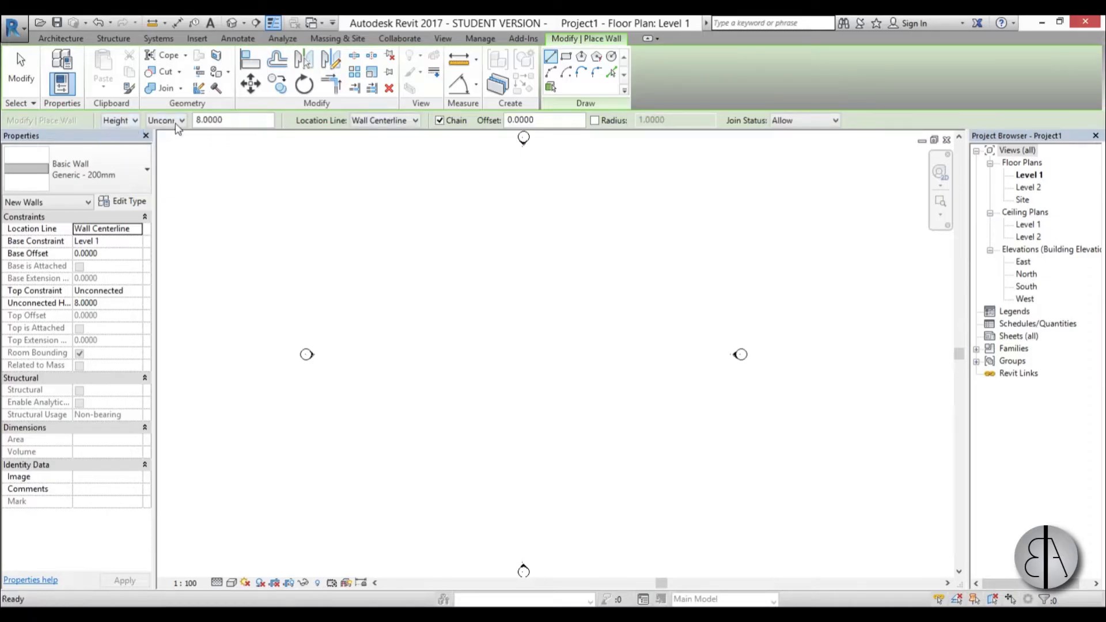
{"action": "left_click", "coordinate": [177, 121]}
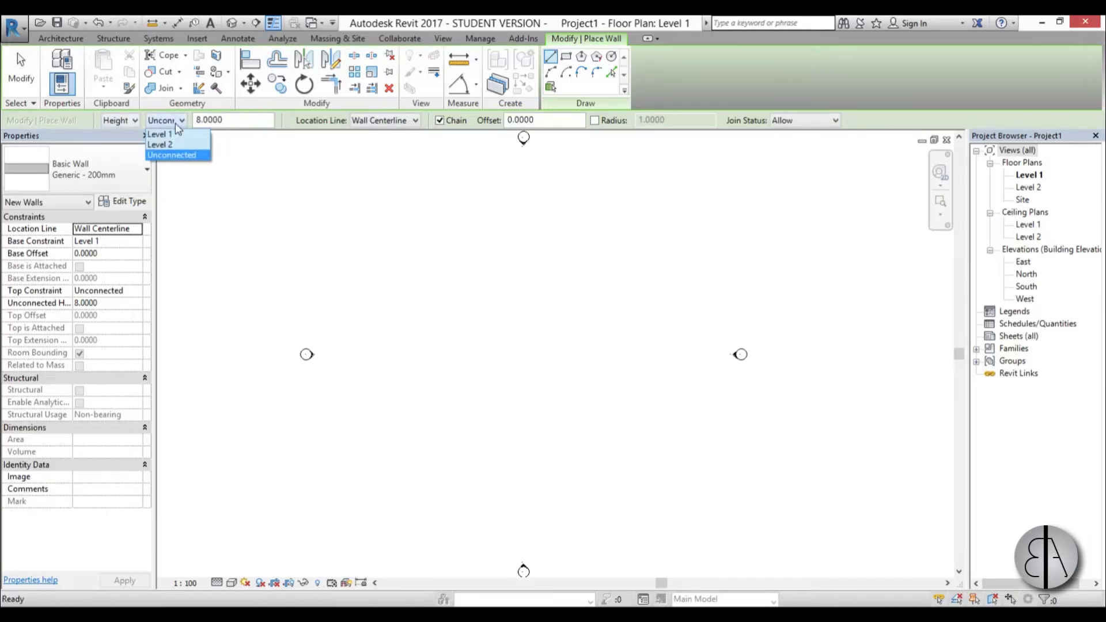
{"action": "left_click", "coordinate": [172, 154]}
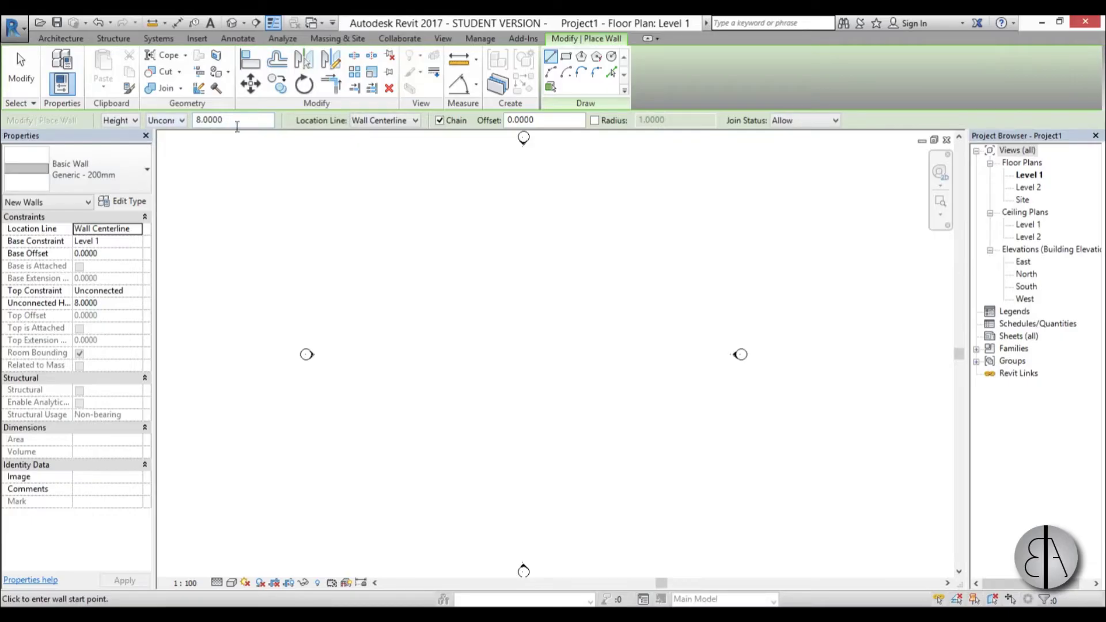
{"action": "left_click", "coordinate": [172, 122]}
{"action": "left_click", "coordinate": [161, 146]}
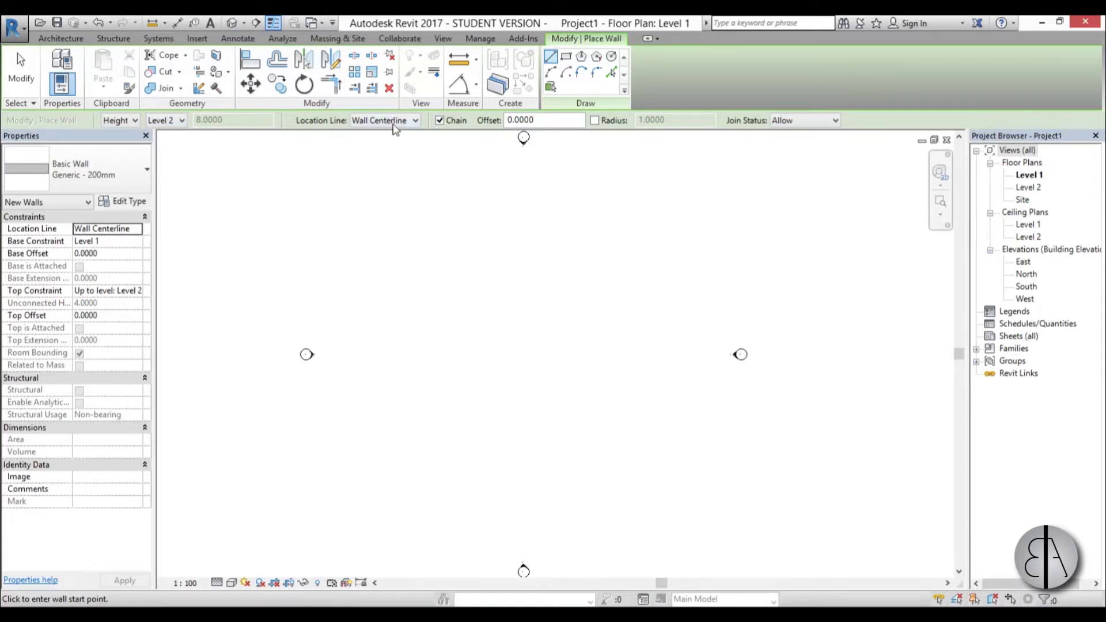
Step: Draw a C-shaped run of walls: 17 m horizontal, then vertical downward, then 11.1 m back horizontally with Chain turned off
{"action": "left_click", "coordinate": [410, 298]}
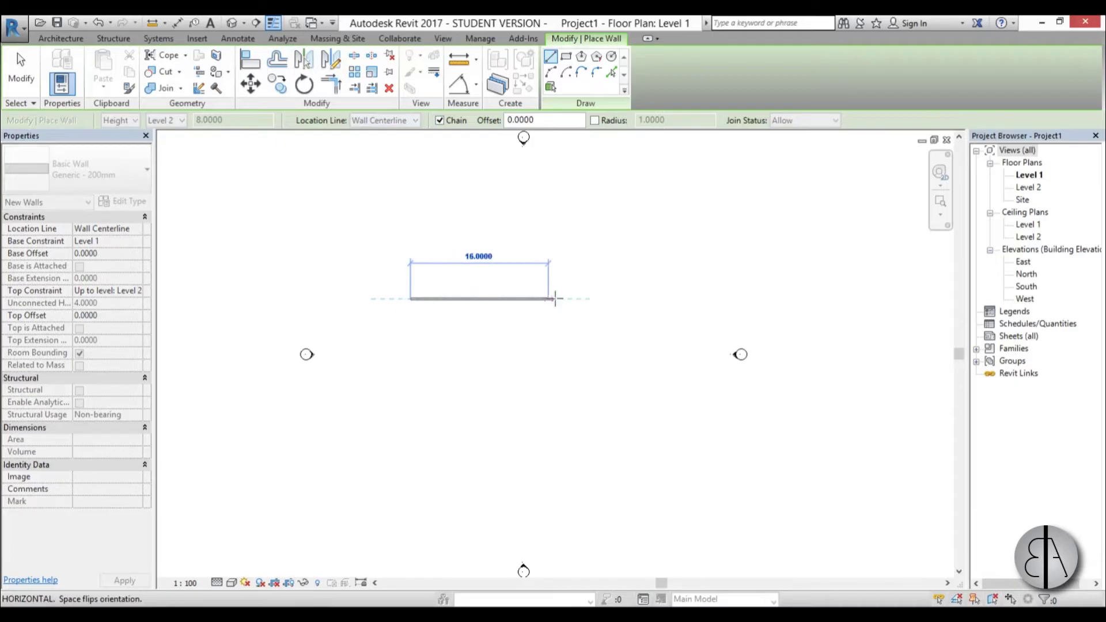
{"action": "left_click", "coordinate": [557, 298]}
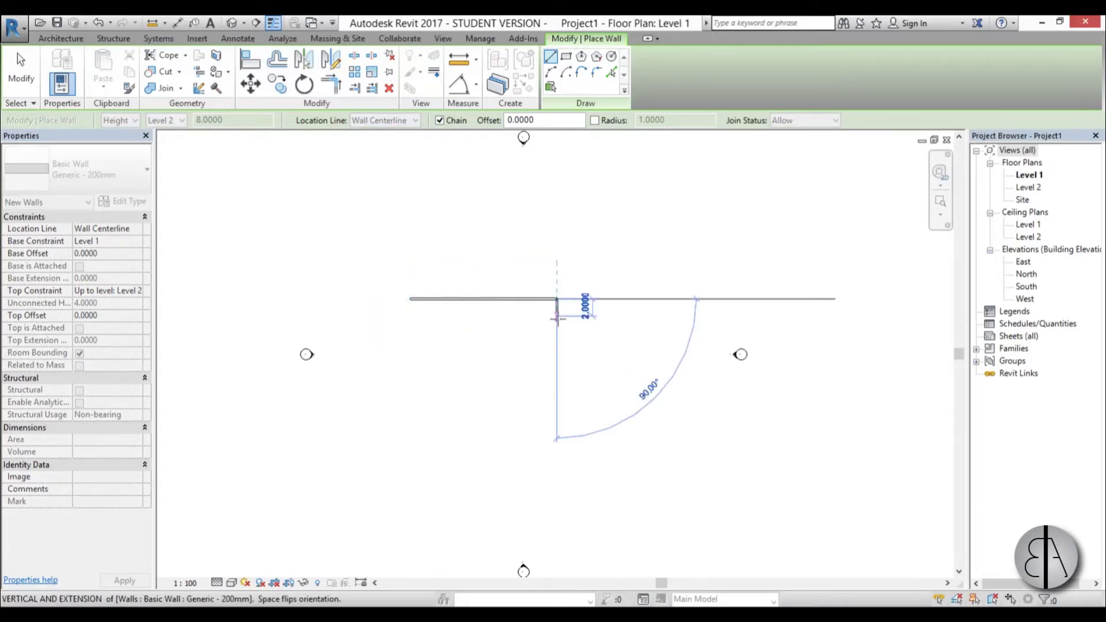
{"action": "scroll", "coordinate": [550, 320], "scroll_direction": "up", "scroll_amount": 2}
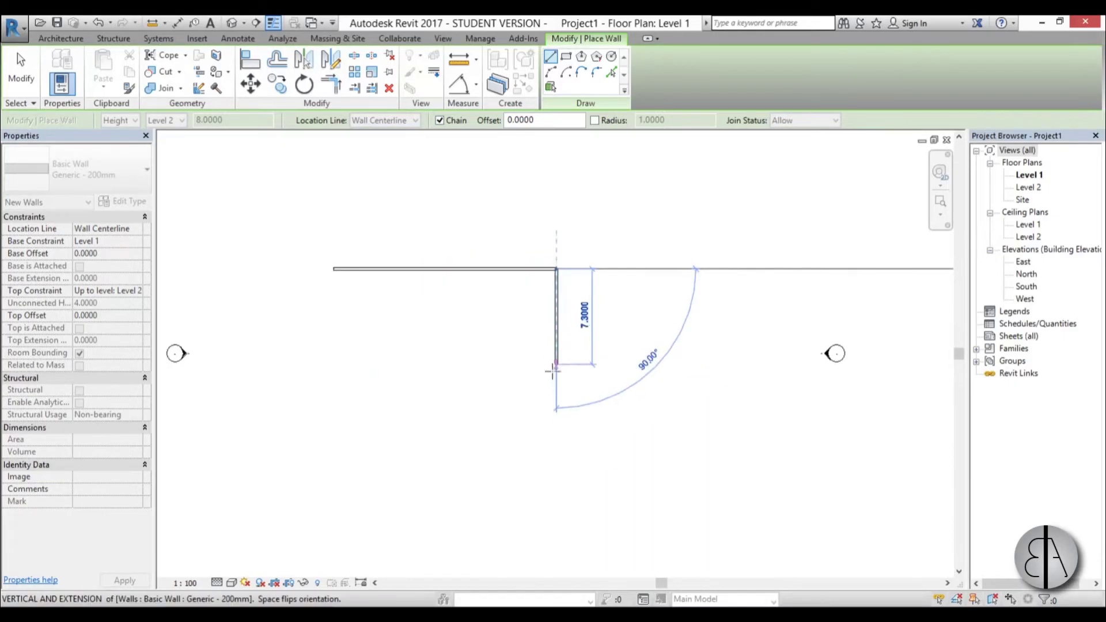
{"action": "left_click", "coordinate": [556, 384]}
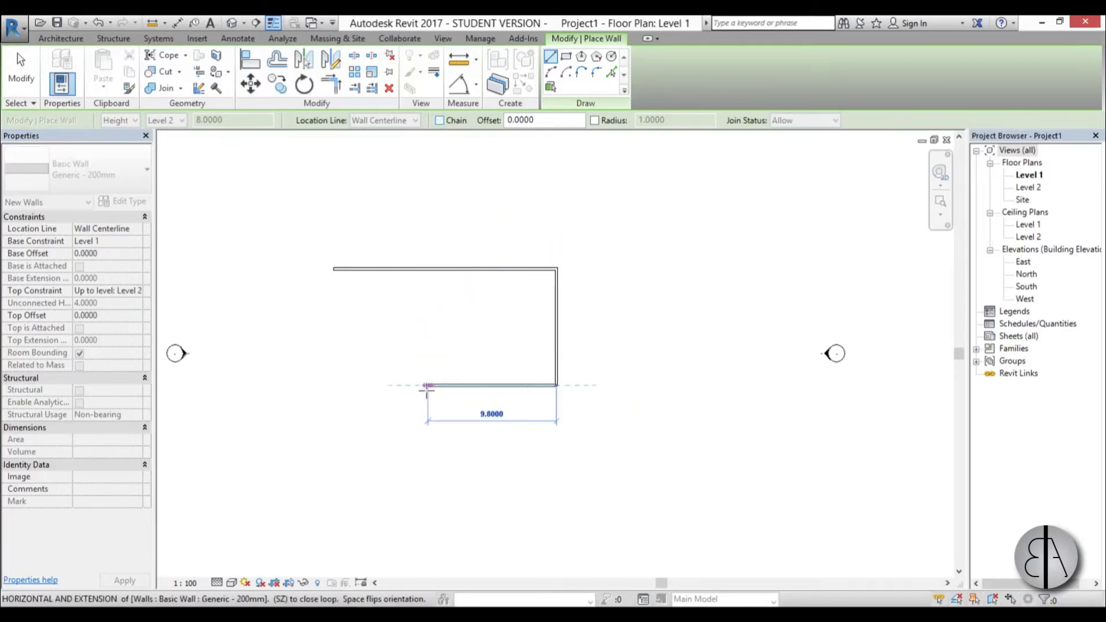
{"action": "left_click", "coordinate": [410, 385]}
{"action": "key", "text": "Escape"}
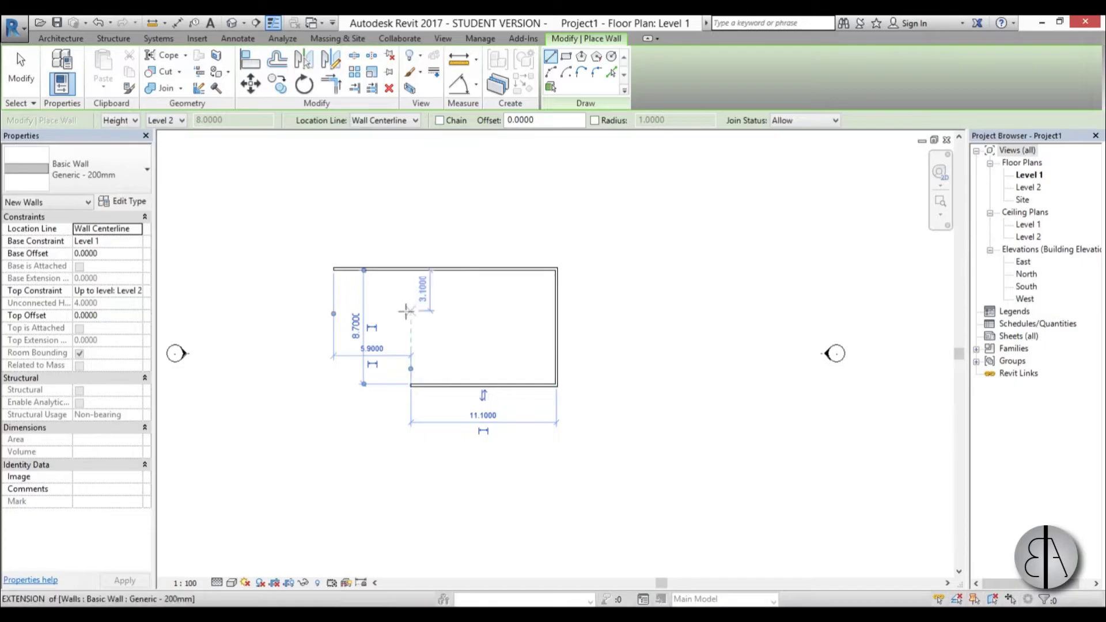
Step: Draw a separate horizontal wall about 6.2 m long between the two horizontal walls, and turn Chain back on
{"action": "left_click", "coordinate": [493, 324]}
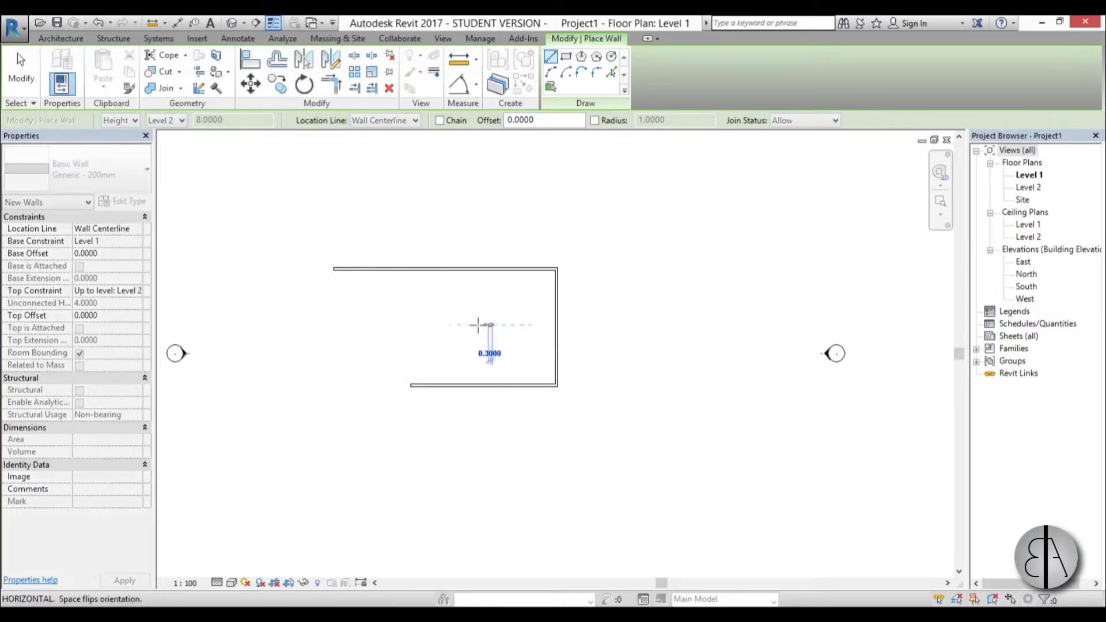
{"action": "left_click", "coordinate": [411, 324]}
{"action": "left_click", "coordinate": [439, 121]}
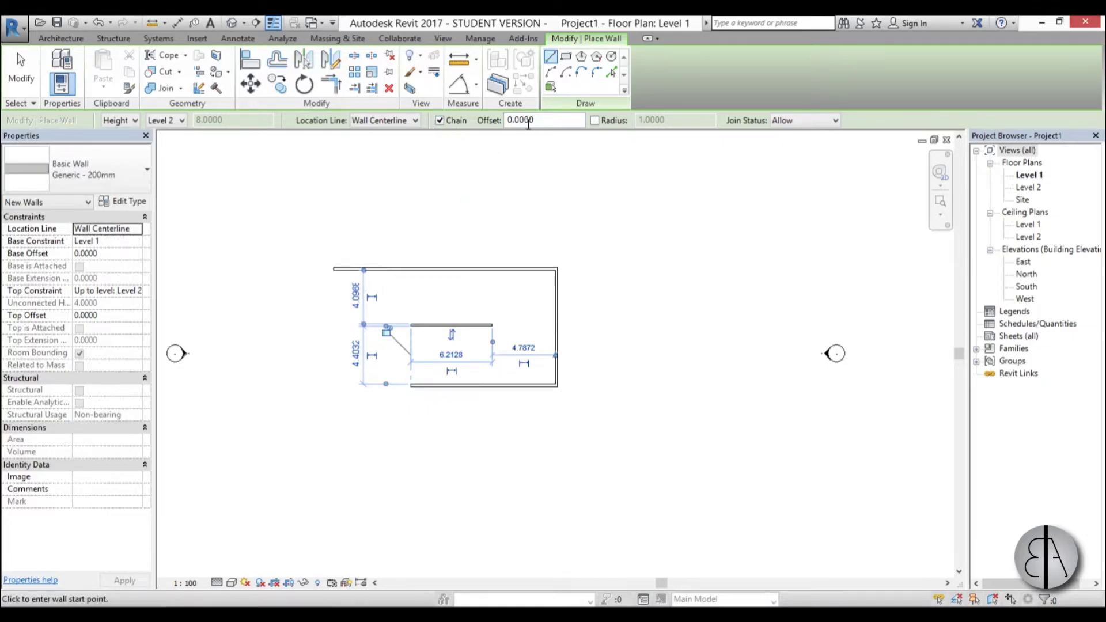
Step: Set the wall offset to 1 m and draw a 17 m wall above the upper wall by tracing that wall's endpoints
{"action": "scroll", "coordinate": [517, 122], "scroll_direction": "up", "scroll_amount": 1}
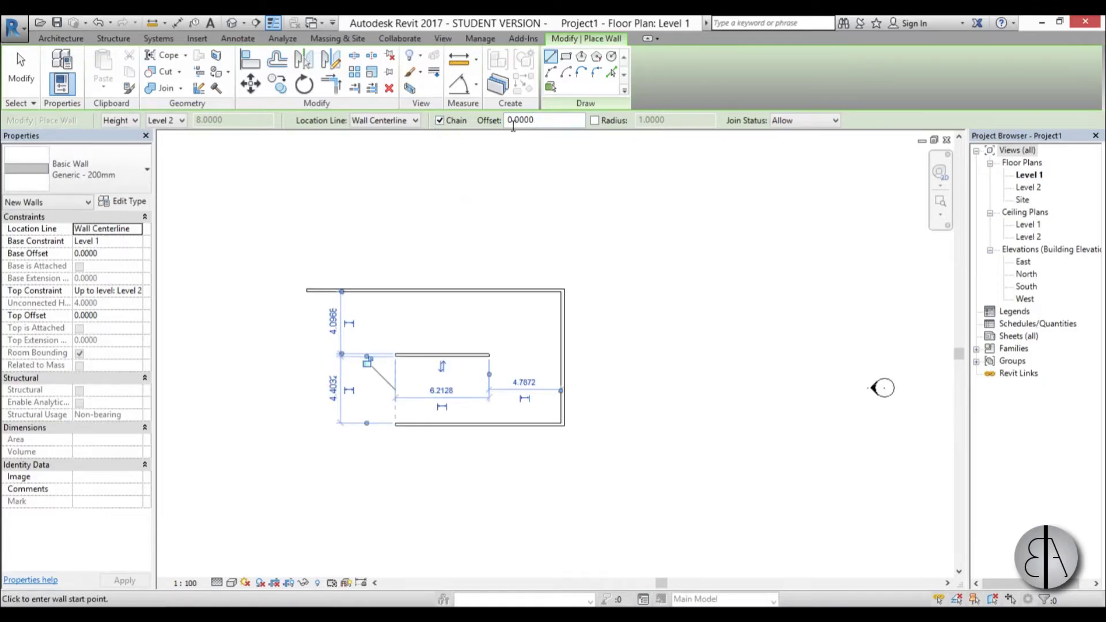
{"action": "scroll", "coordinate": [392, 181], "scroll_direction": "up", "scroll_amount": 3}
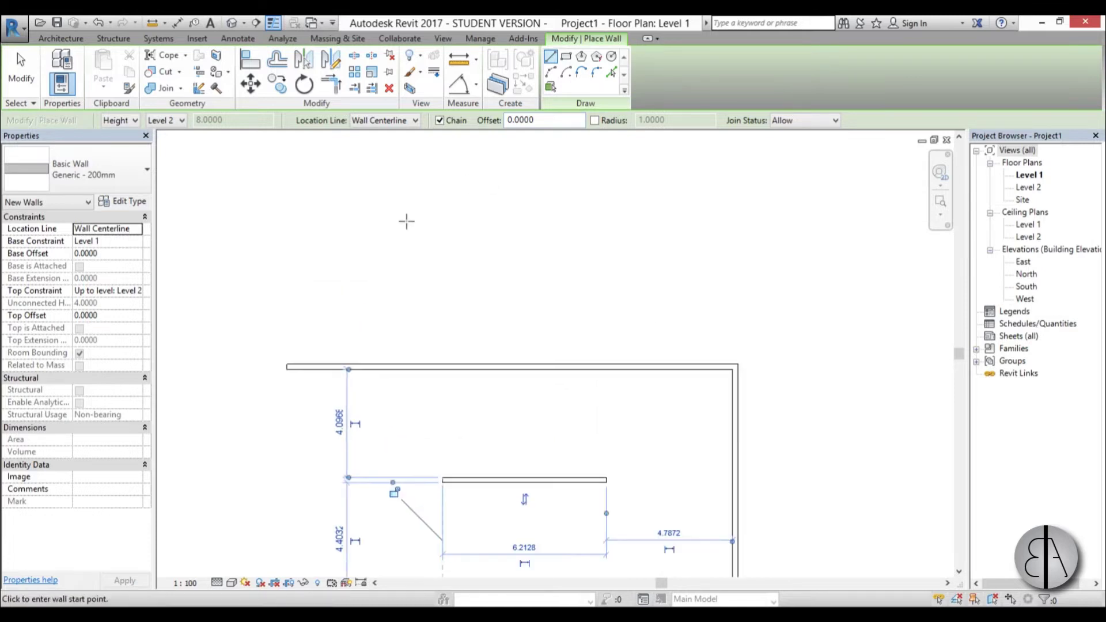
{"action": "middle_click_drag", "start_coordinate": [478, 233], "coordinate": [444, 198]}
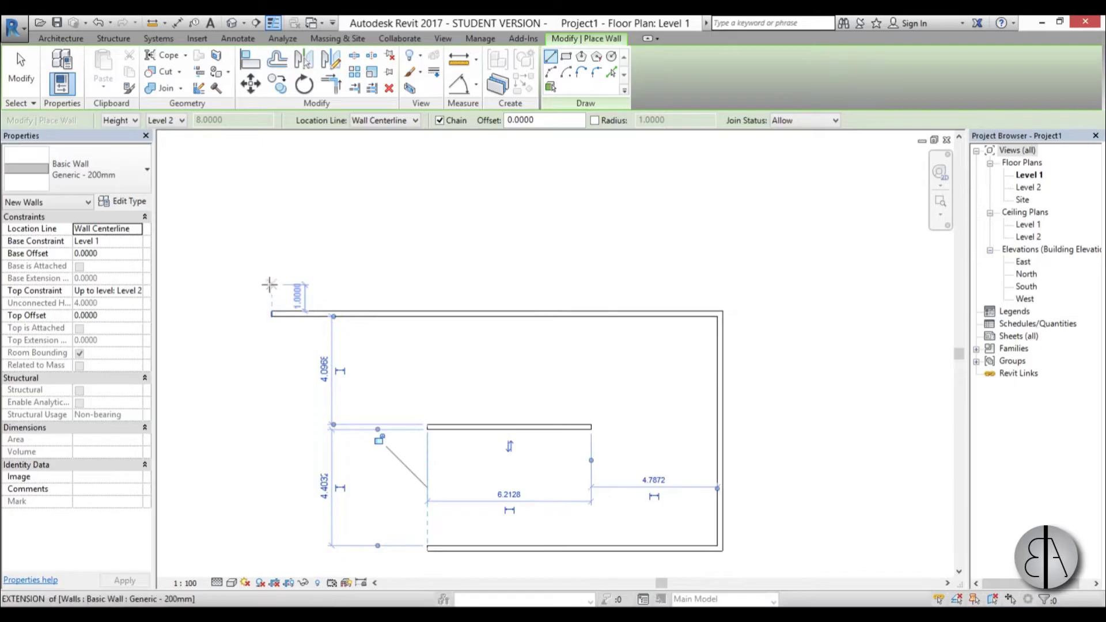
{"action": "left_click_drag", "start_coordinate": [542, 120], "coordinate": [487, 123]}
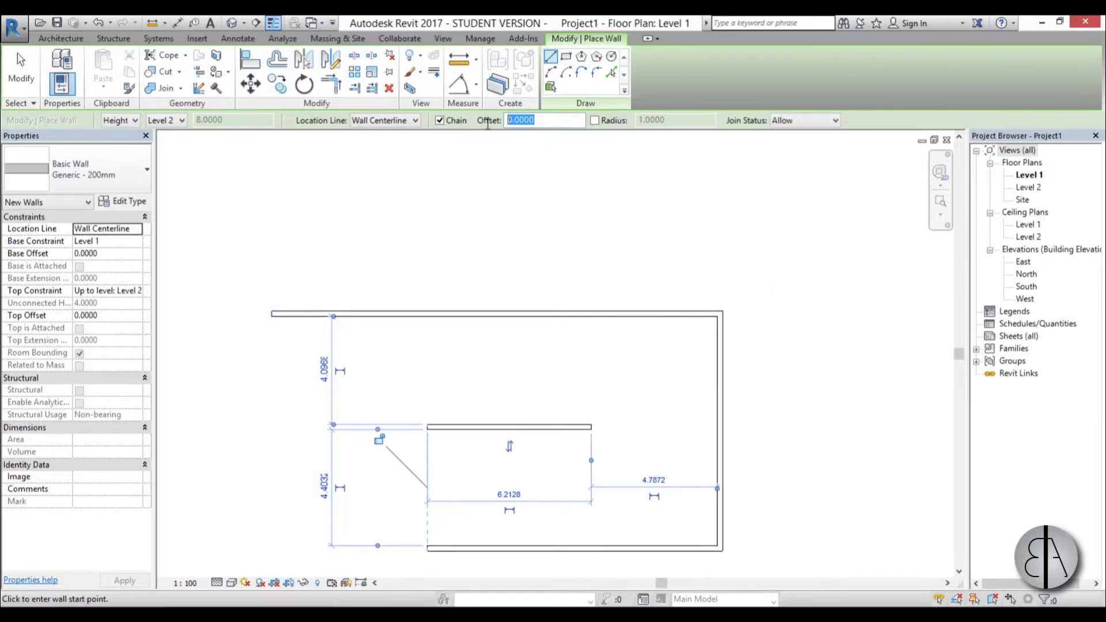
{"action": "type", "text": "1"}
{"action": "key", "text": "Return"}
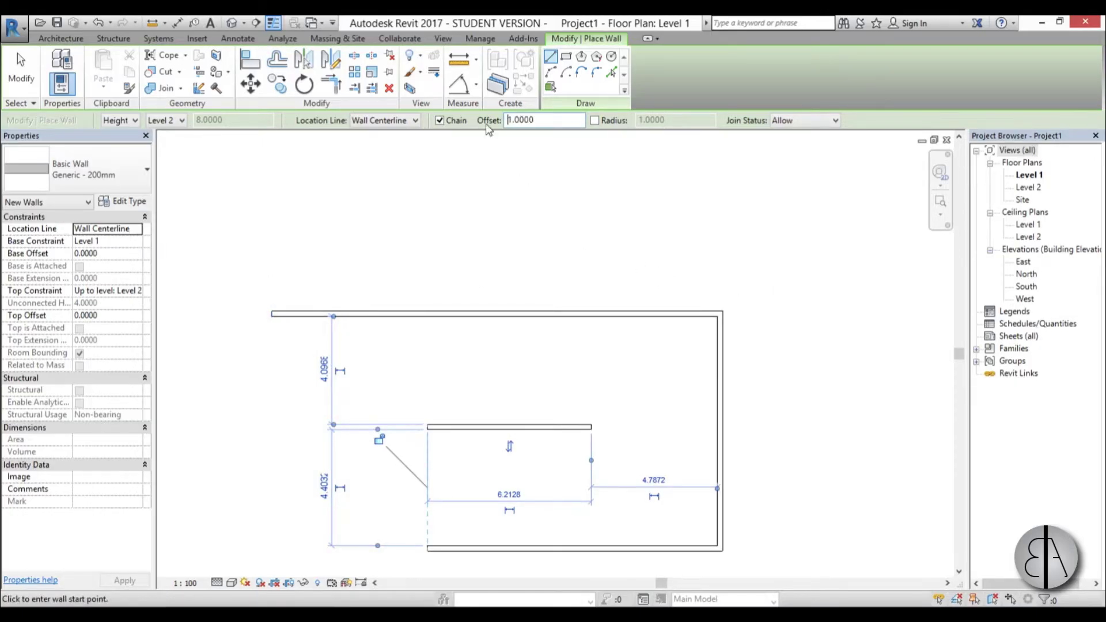
{"action": "left_click", "coordinate": [270, 314]}
{"action": "left_click", "coordinate": [719, 314]}
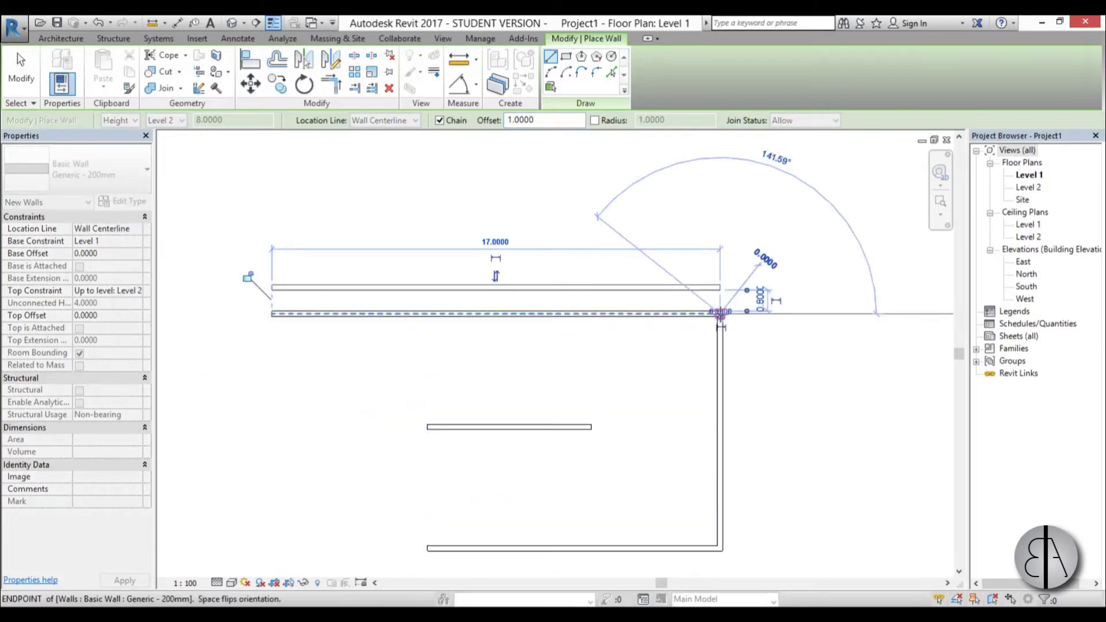
{"action": "key", "text": "Escape"}
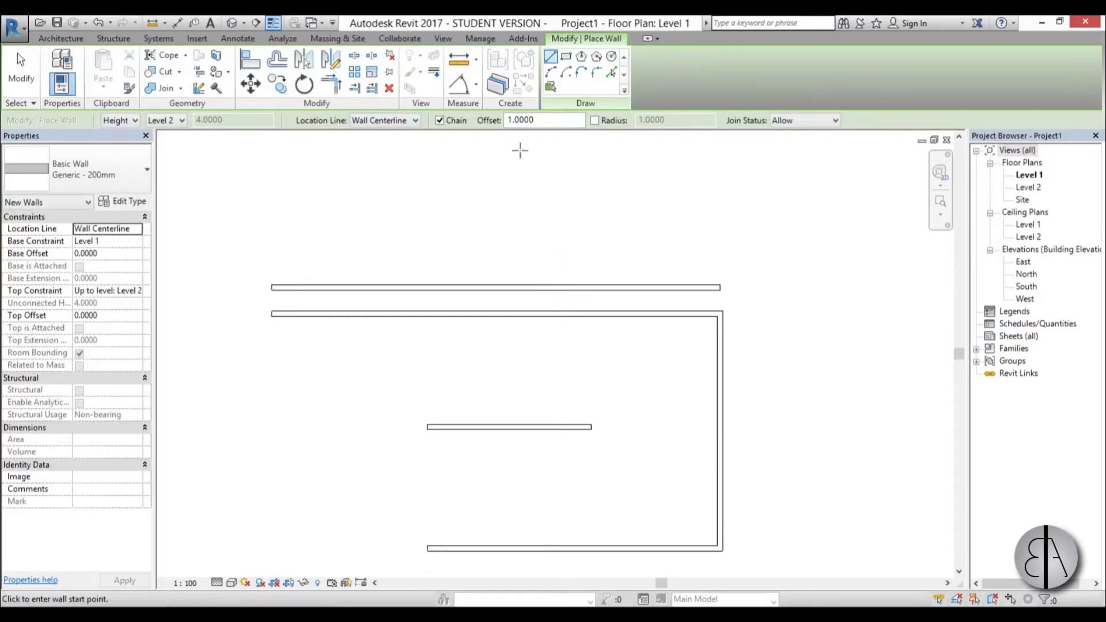
{"action": "key", "text": "Escape"}
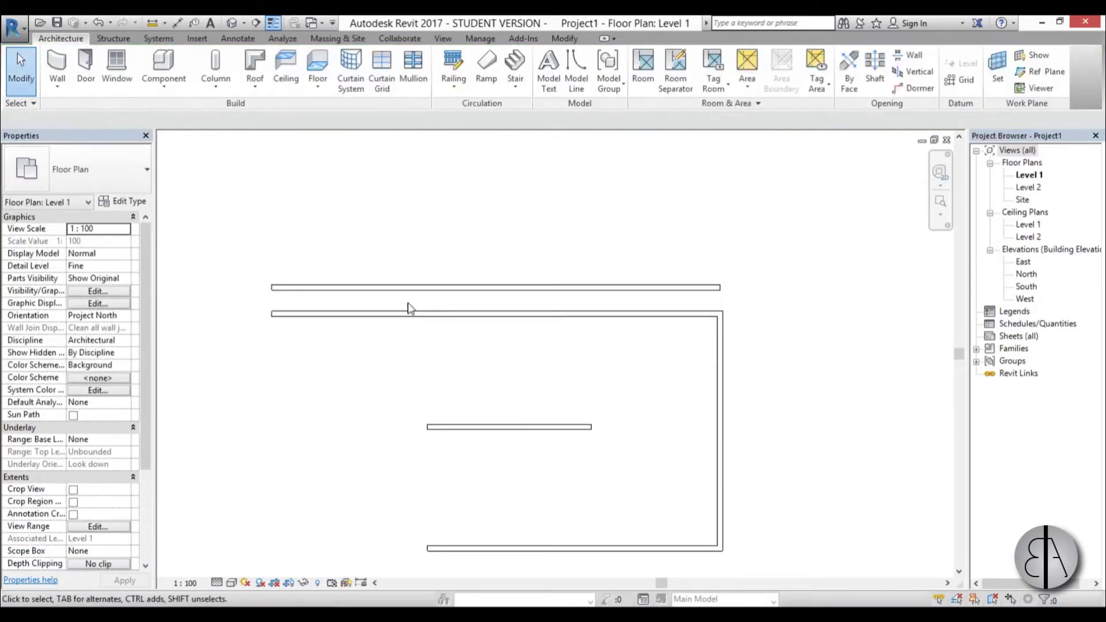
Step: Move the offset wall upward and set its distance from the parallel wall below to 2 m
{"action": "middle_click_drag", "start_coordinate": [529, 336], "coordinate": [541, 301]}
{"action": "scroll", "coordinate": [538, 309], "scroll_direction": "down", "scroll_amount": 2}
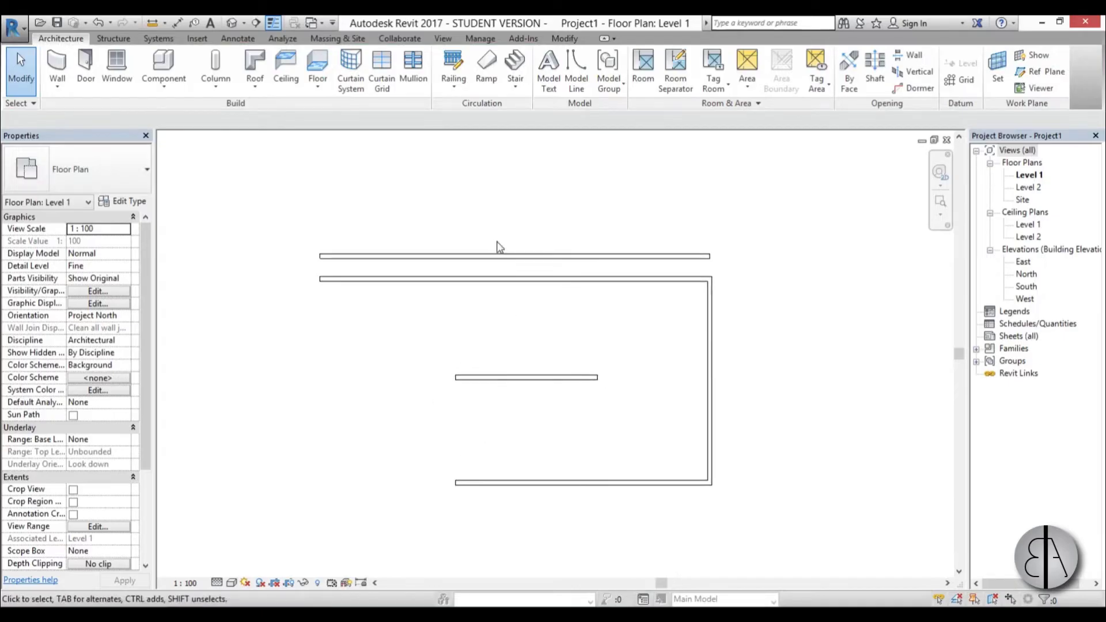
{"action": "left_click_drag", "start_coordinate": [494, 253], "coordinate": [494, 207]}
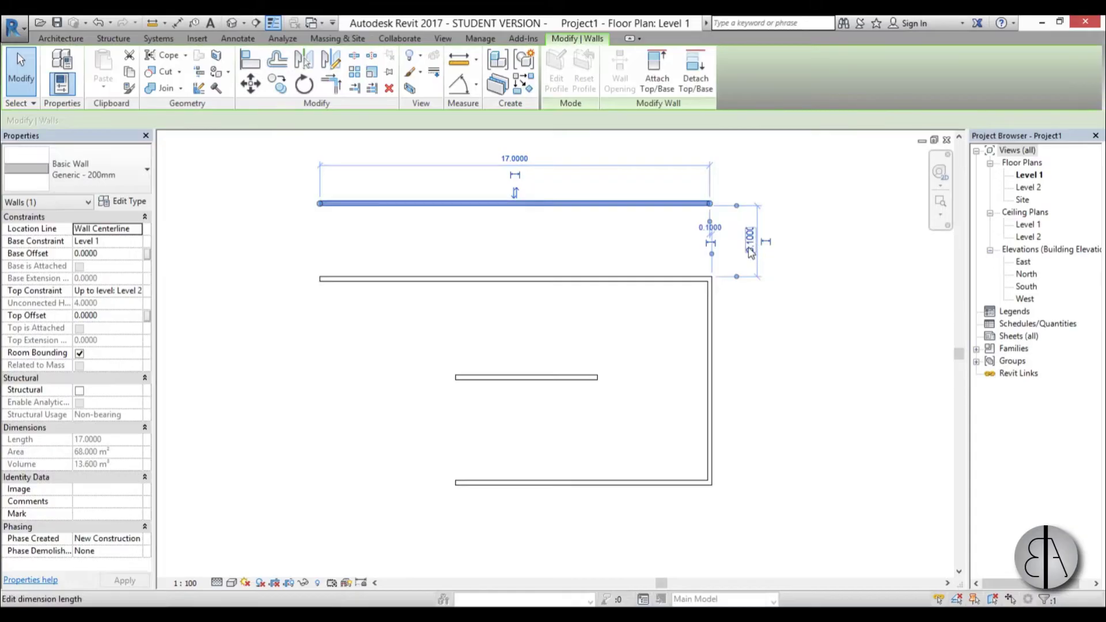
{"action": "left_click", "coordinate": [750, 250]}
{"action": "type", "text": "2"}
{"action": "key", "text": "Return"}
{"action": "left_click", "coordinate": [807, 257]}
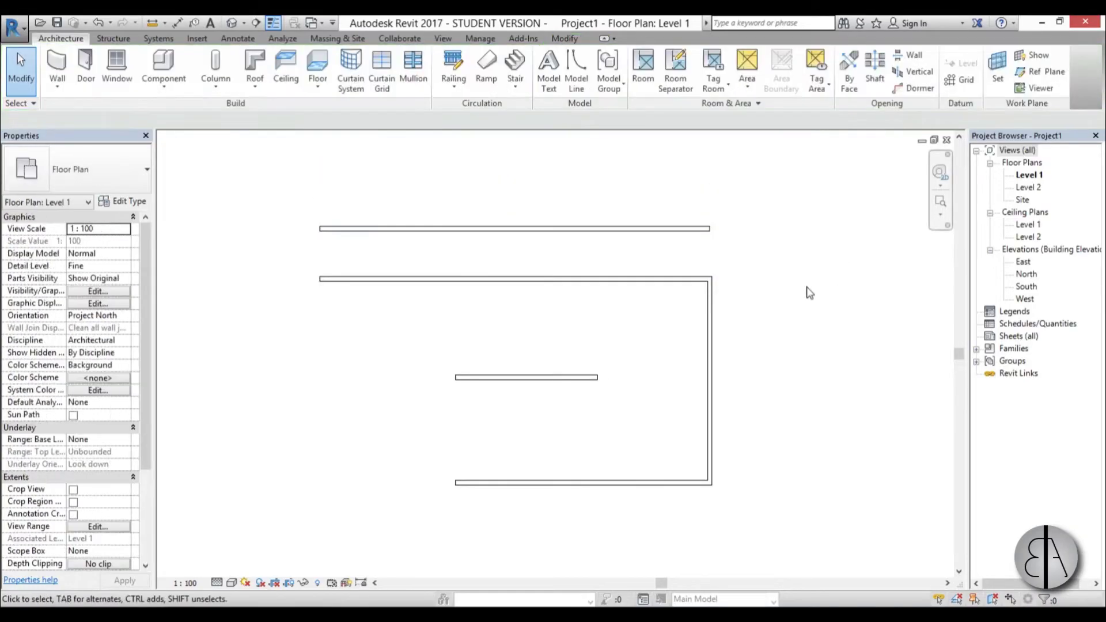
Step: Move the short inner wall and the lowest wall downward, and join the lowest wall's free end to the inner wall's nearer end
{"action": "scroll", "coordinate": [613, 228], "scroll_direction": "up", "scroll_amount": 2}
{"action": "left_click", "coordinate": [634, 217]}
{"action": "scroll", "coordinate": [759, 262], "scroll_direction": "down", "scroll_amount": 2}
{"action": "left_click", "coordinate": [634, 387]}
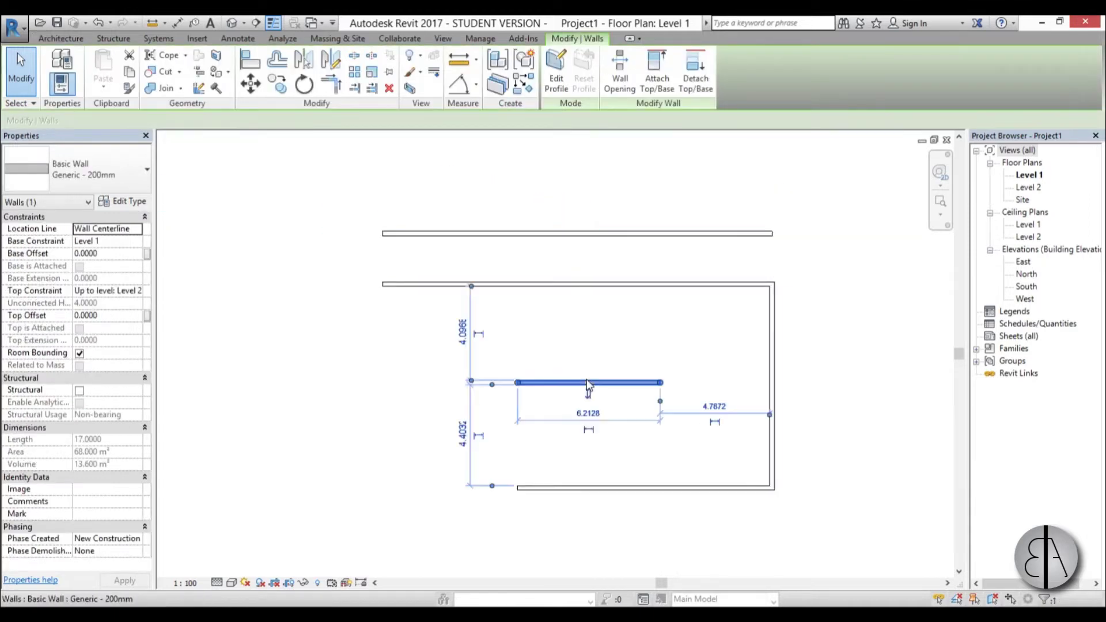
{"action": "left_click", "coordinate": [678, 524]}
{"action": "left_click_drag", "start_coordinate": [672, 489], "coordinate": [672, 525]}
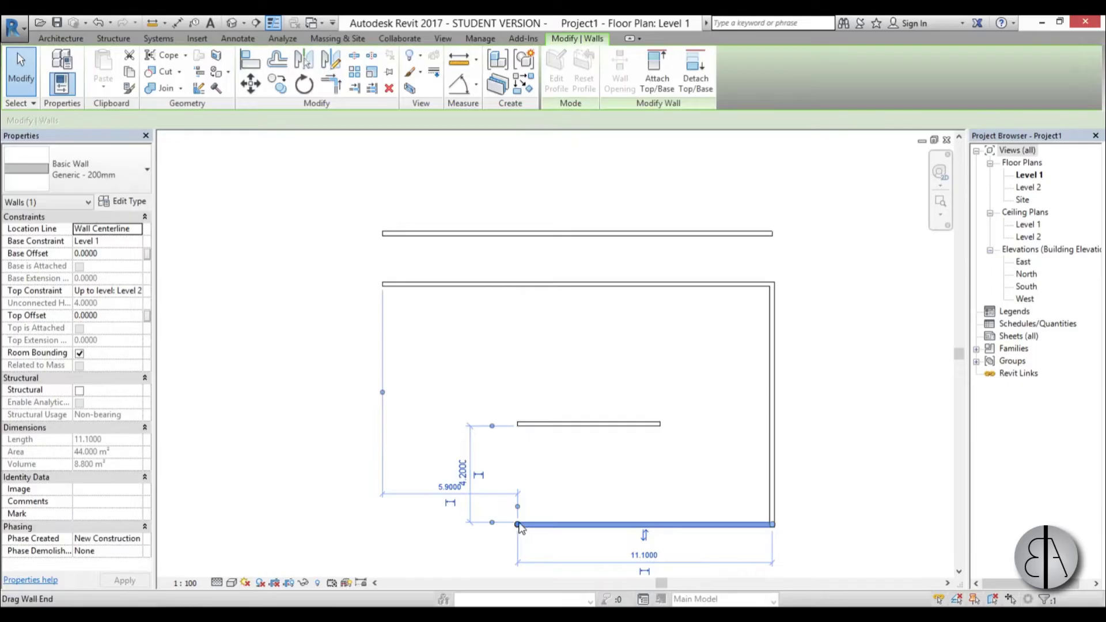
{"action": "left_click_drag", "start_coordinate": [518, 525], "coordinate": [660, 425]}
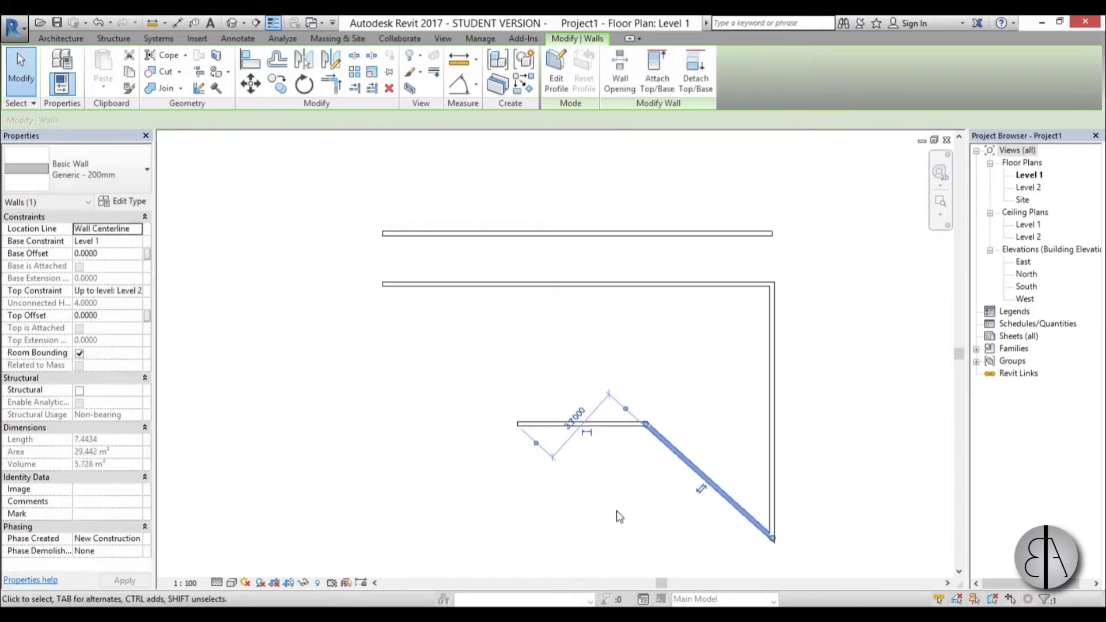
{"action": "left_click", "coordinate": [617, 511]}
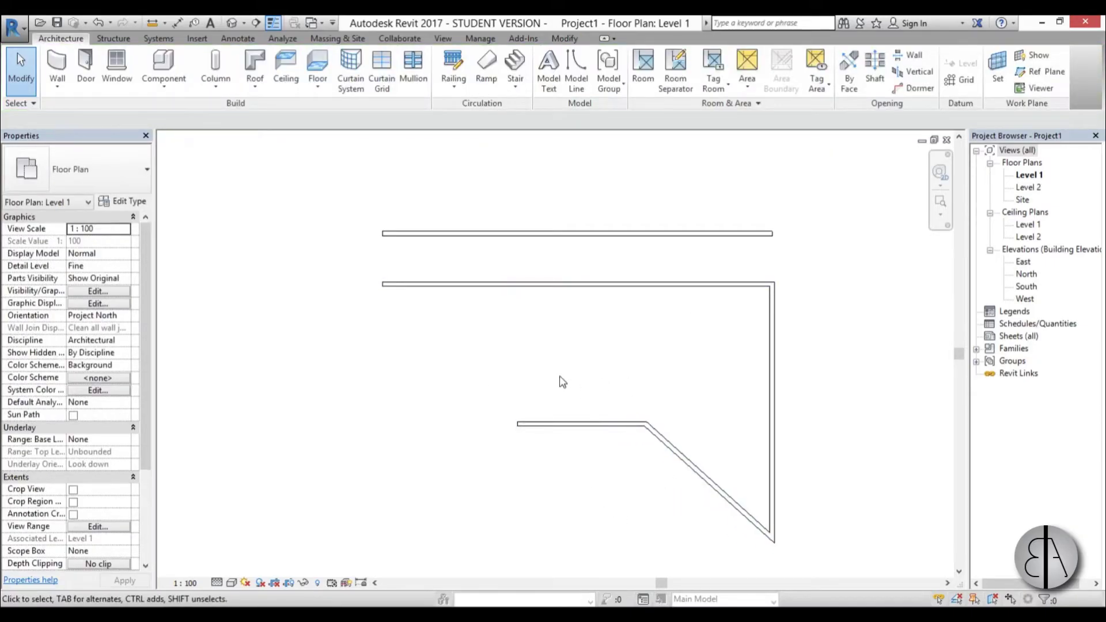
Step: Set the base offset of the 17 m wall joined to the vertical wall to -1 m, keeping its level constraints
{"action": "middle_click_drag", "start_coordinate": [563, 382], "coordinate": [537, 348]}
{"action": "left_click", "coordinate": [484, 255]}
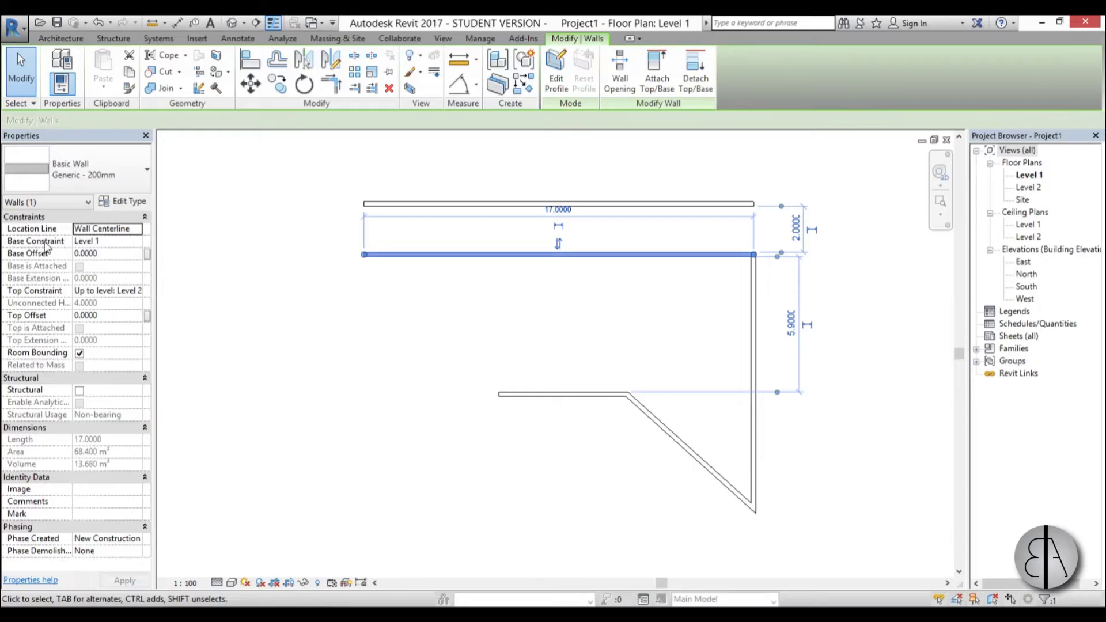
{"action": "left_click", "coordinate": [138, 241]}
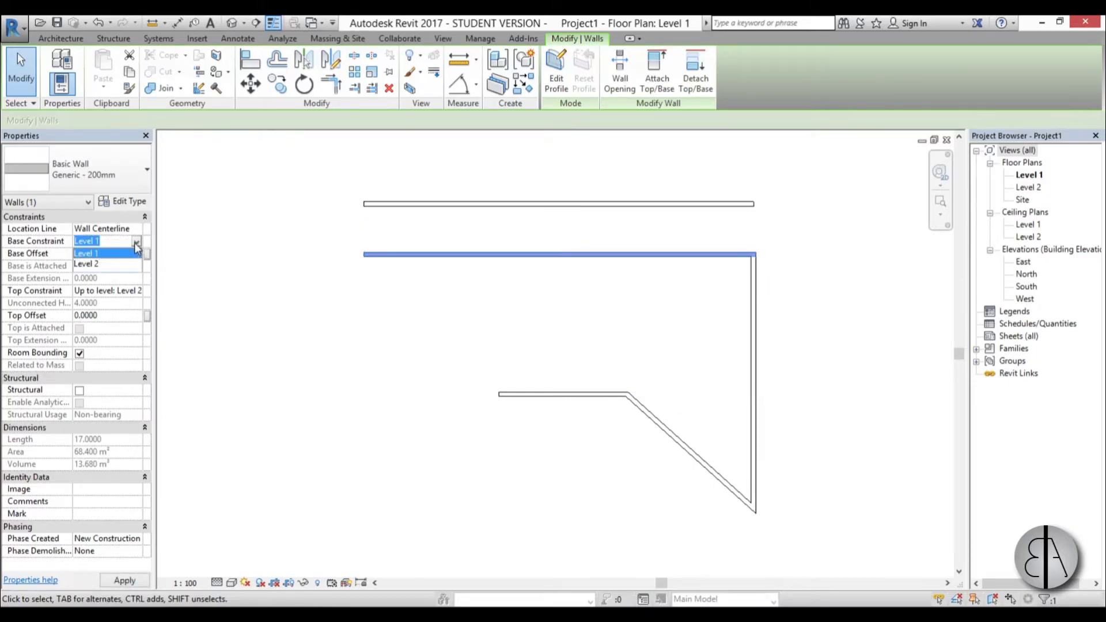
{"action": "left_click", "coordinate": [136, 292]}
{"action": "left_click", "coordinate": [137, 292]}
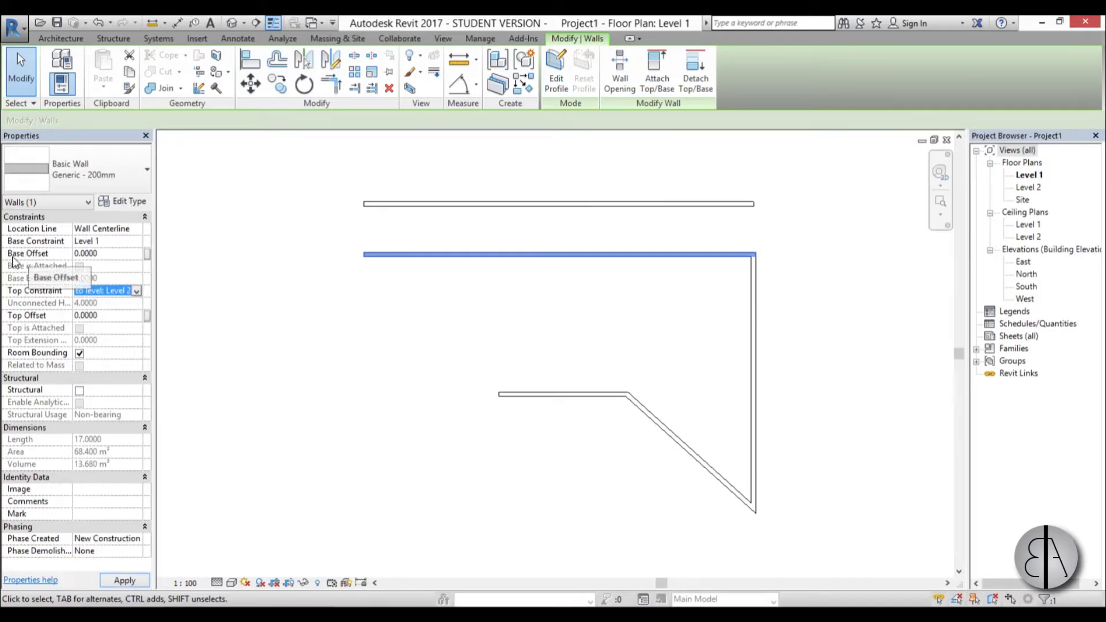
{"action": "left_click", "coordinate": [108, 253]}
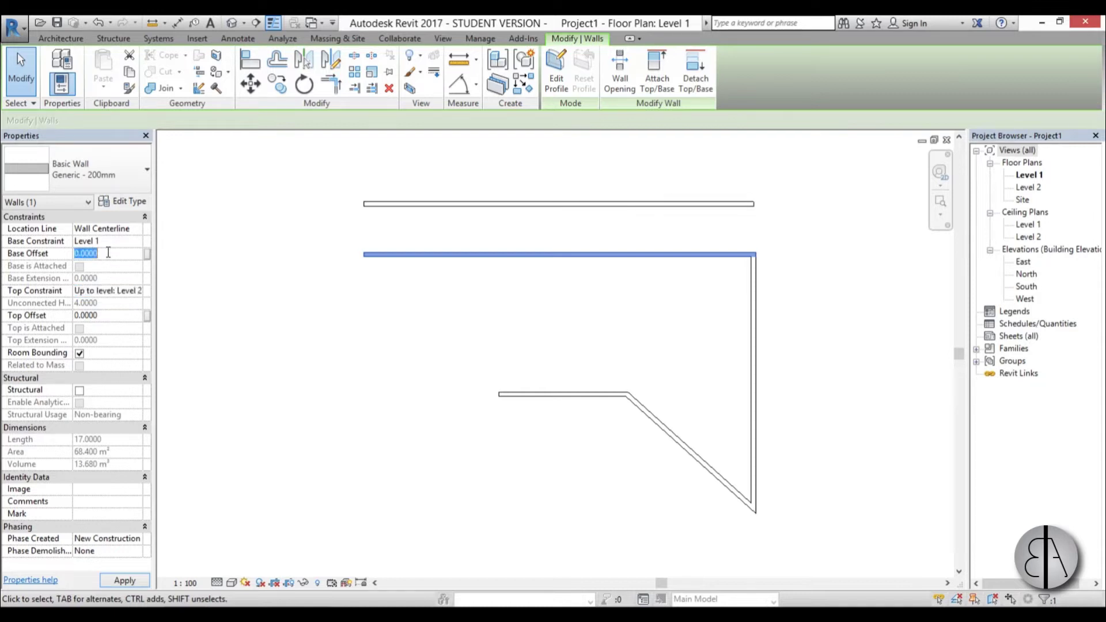
{"action": "type", "text": "-1"}
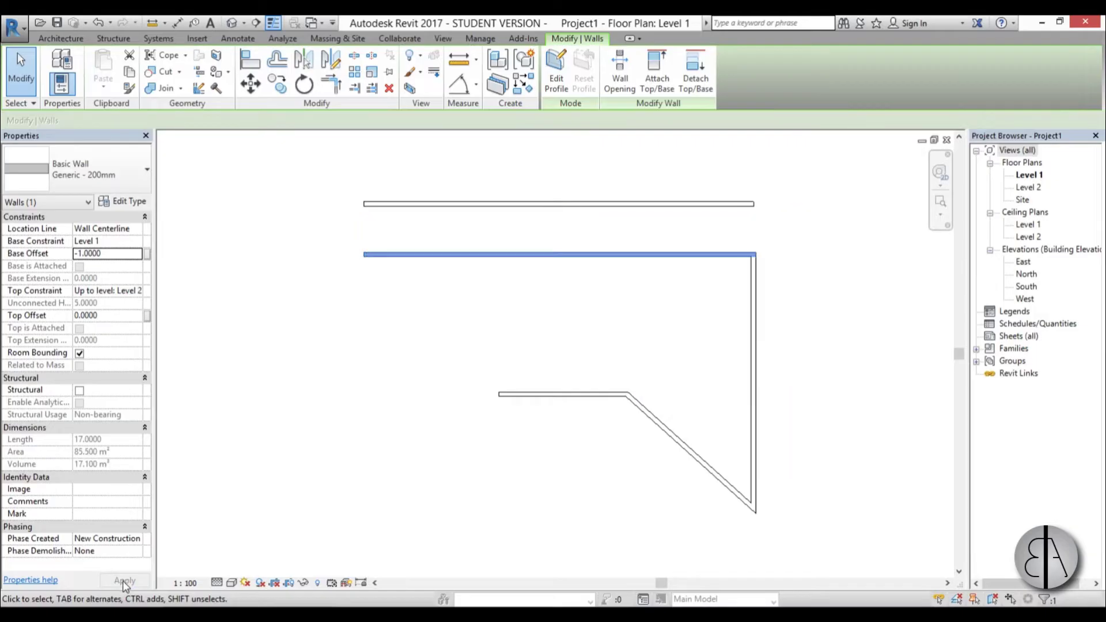
{"action": "left_click", "coordinate": [379, 501]}
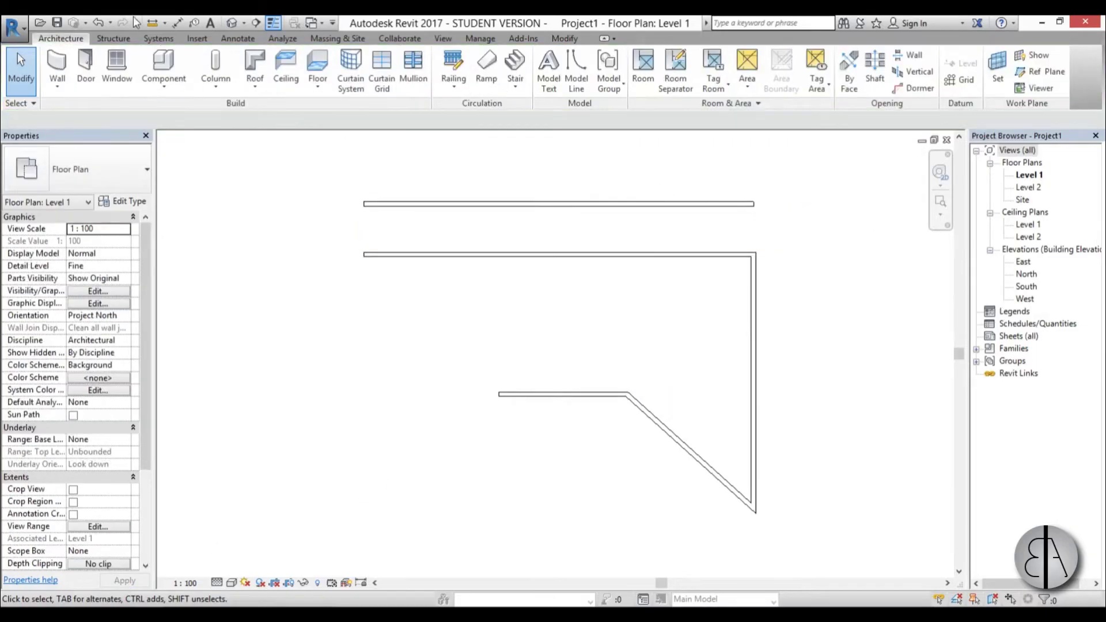
Step: In the 3D view, set the base offset of the 17 m wall that extends below the others to 0
{"action": "left_click", "coordinate": [231, 23]}
{"action": "middle_click_drag", "start_coordinate": [677, 455], "coordinate": [674, 361], "text": "shift"}
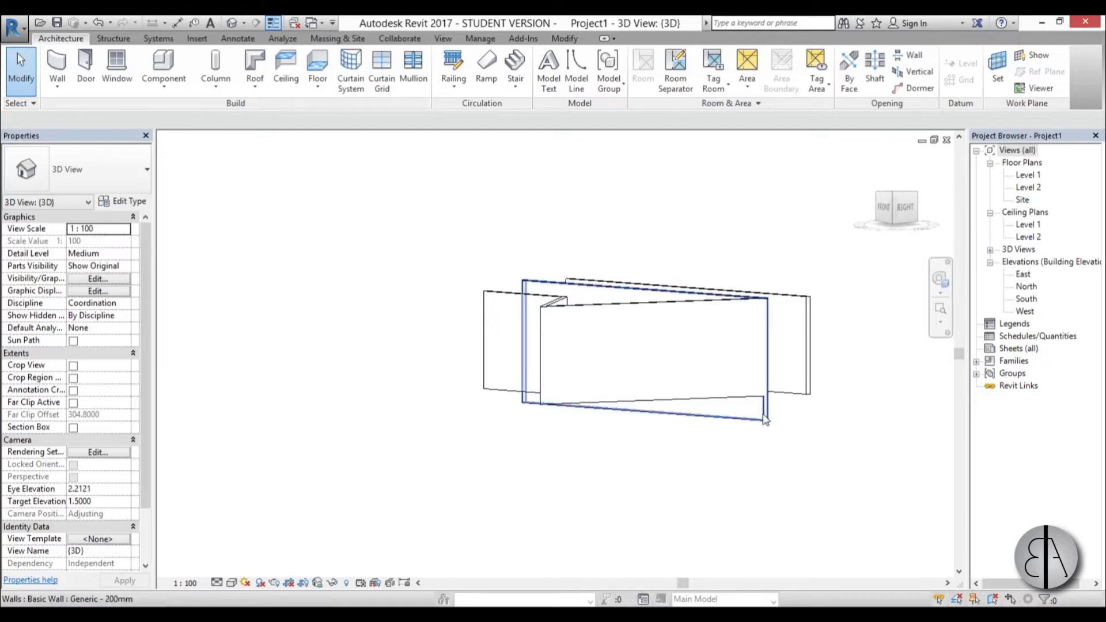
{"action": "left_click", "coordinate": [765, 420]}
{"action": "middle_click_drag", "start_coordinate": [758, 471], "coordinate": [601, 460], "text": "shift"}
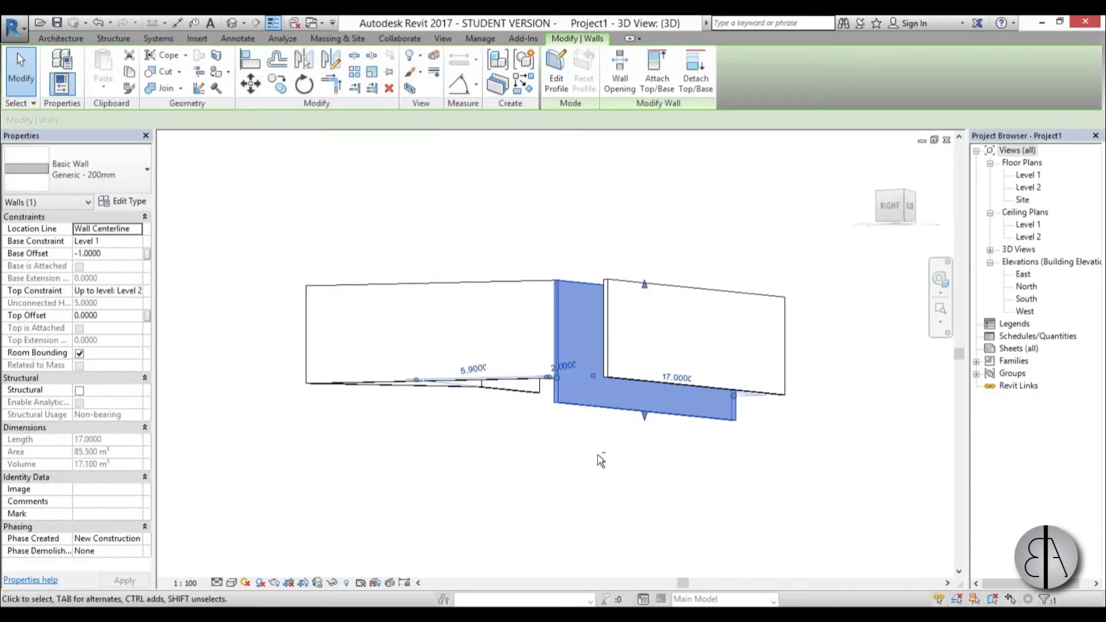
{"action": "left_click", "coordinate": [110, 250]}
{"action": "type", "text": "0"}
{"action": "key", "text": "Return"}
{"action": "left_click", "coordinate": [416, 323]}
{"action": "middle_click_drag", "start_coordinate": [416, 323], "coordinate": [564, 480], "text": "shift"}
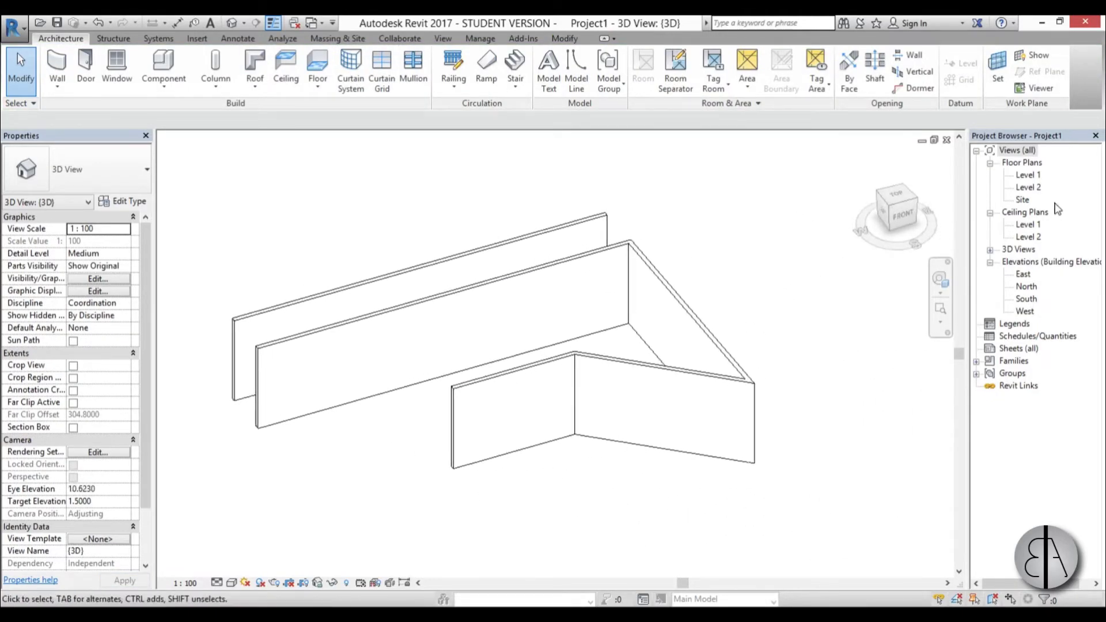
Step: Return to the Level 1 floor plan
{"action": "double_click", "coordinate": [1029, 175]}
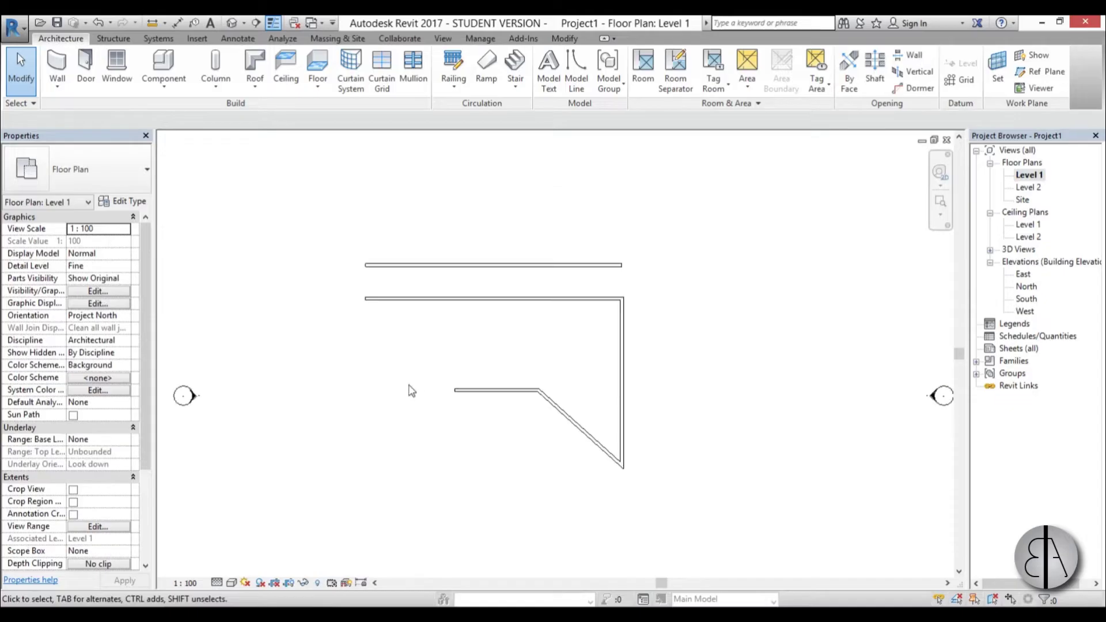
{"action": "key", "text": "w"}
{"action": "key", "text": "a"}
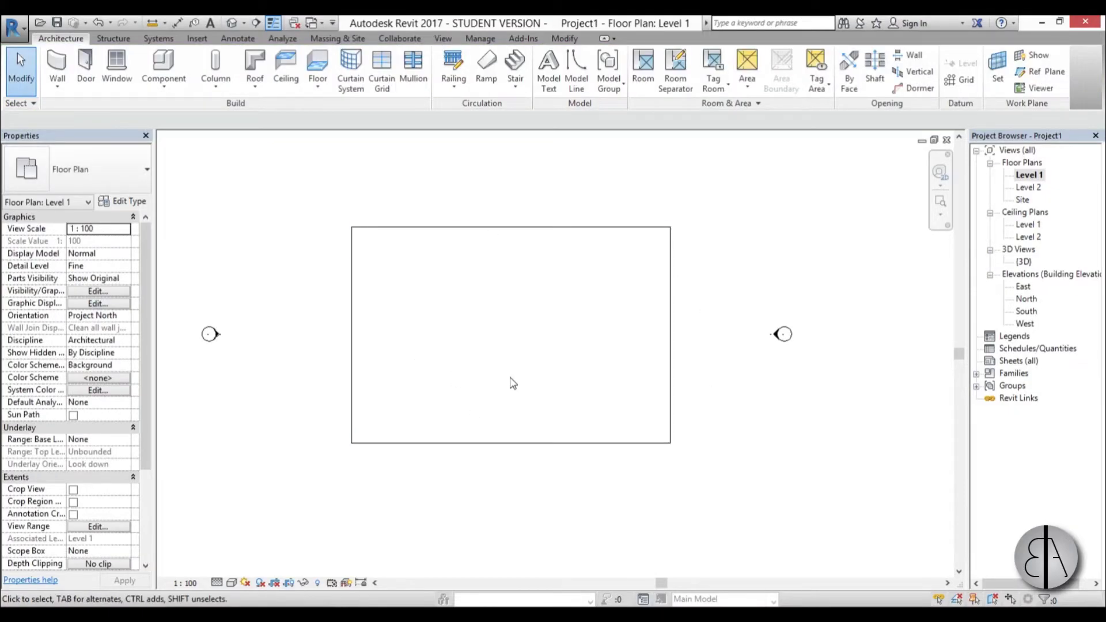
{"action": "scroll", "coordinate": [484, 345], "scroll_direction": "up", "scroll_amount": 1}
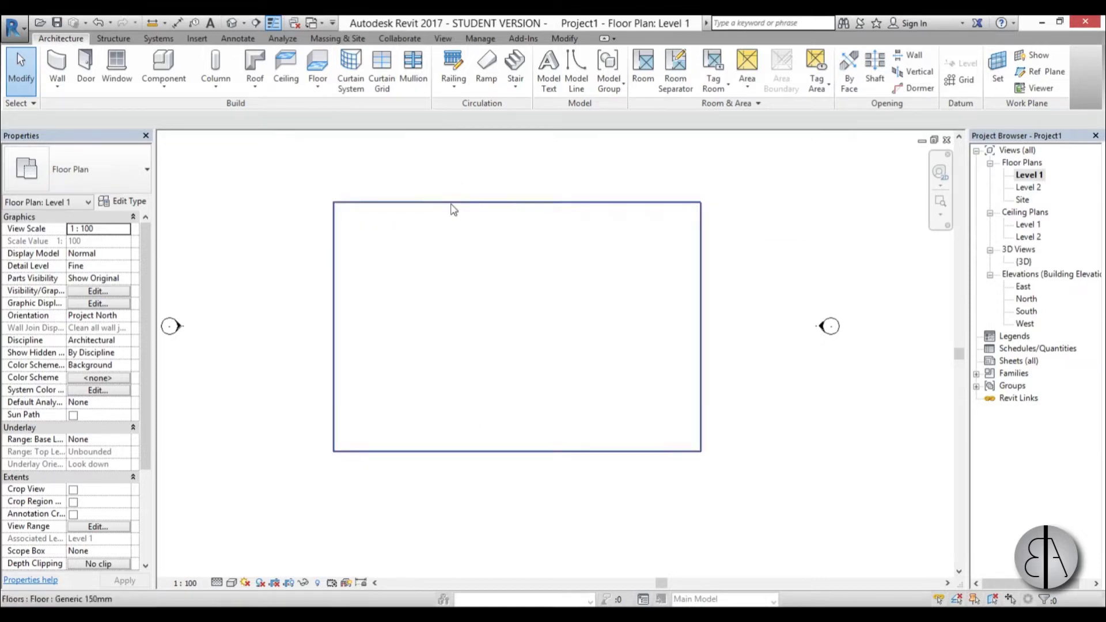
Step: Draw a Generic - 200mm wall about 10.9 m long, centred on the middle part of the floor's upper edge
{"action": "key", "text": "w"}
{"action": "key", "text": "a"}
{"action": "scroll", "coordinate": [430, 156], "scroll_direction": "up", "scroll_amount": 2}
{"action": "left_click", "coordinate": [402, 227]}
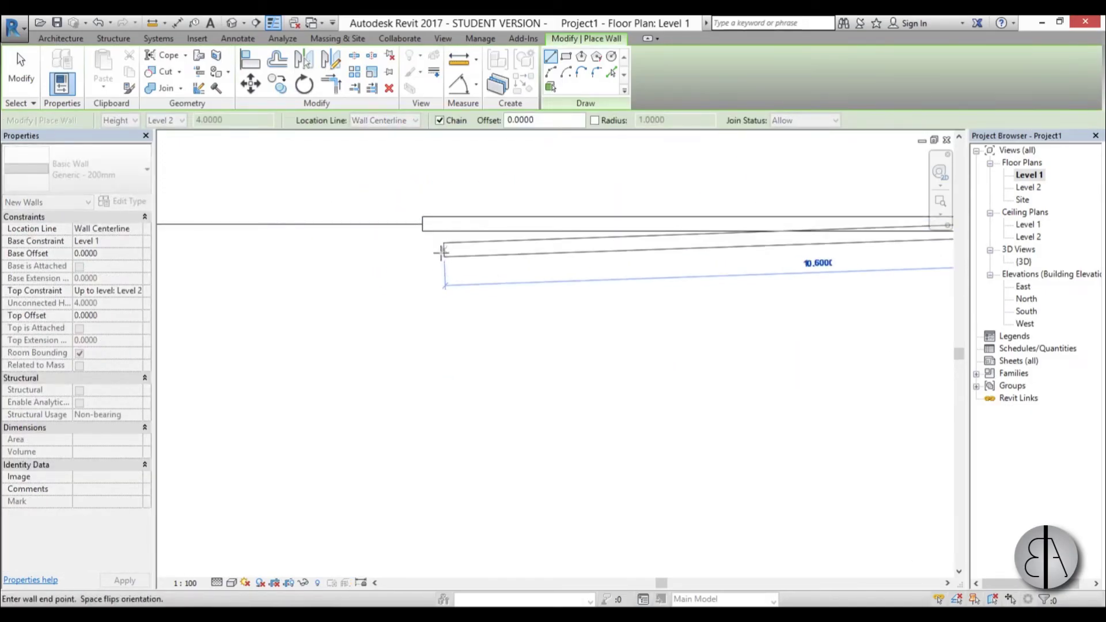
{"action": "key", "text": "Escape"}
{"action": "key", "text": "Escape"}
{"action": "scroll", "coordinate": [388, 233], "scroll_direction": "down", "scroll_amount": 2}
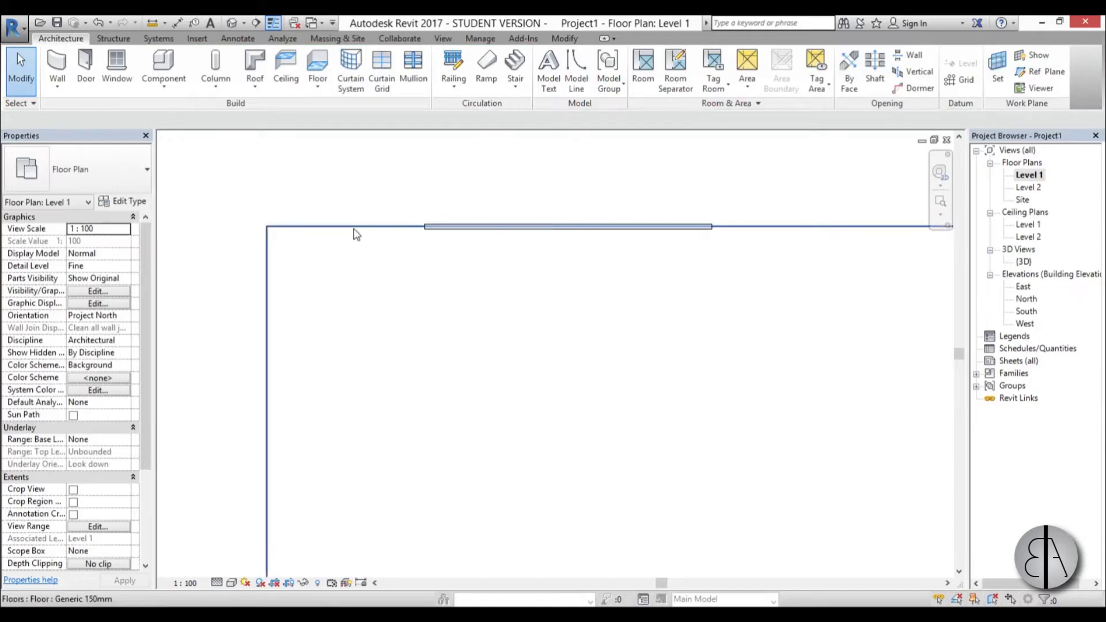
{"action": "scroll", "coordinate": [427, 229], "scroll_direction": "up", "scroll_amount": 3}
{"action": "scroll", "coordinate": [395, 254], "scroll_direction": "down", "scroll_amount": 3}
{"action": "middle_click_drag", "start_coordinate": [395, 254], "coordinate": [421, 259]}
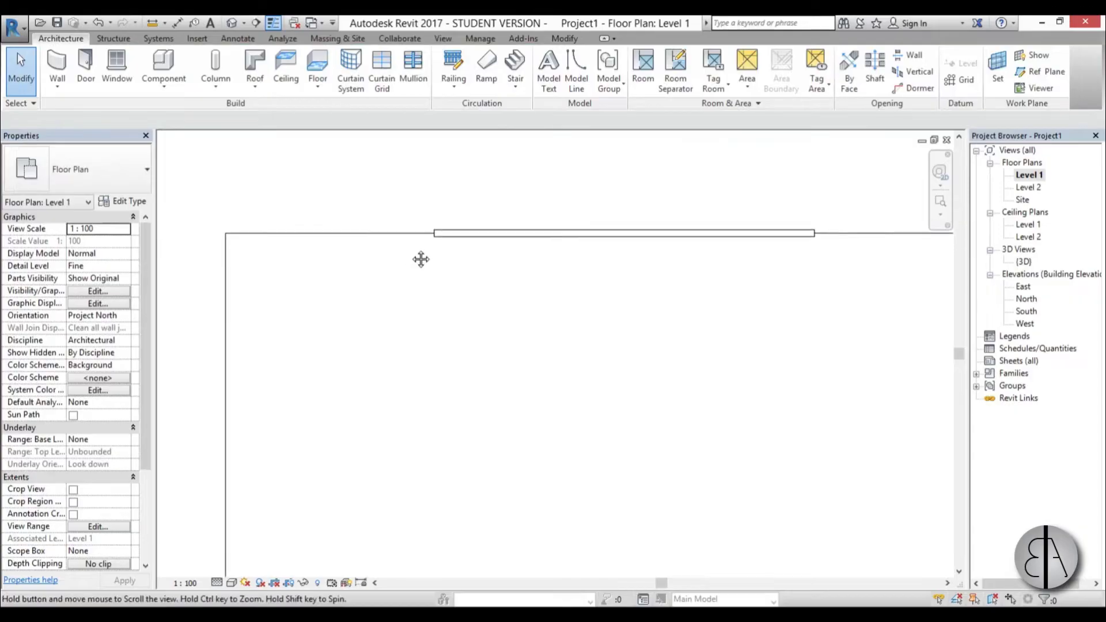
Step: Change the type of the wall on the floor's upper edge to Exterior - Render on Brick on Block and inspect its layers
{"action": "left_click", "coordinate": [441, 232]}
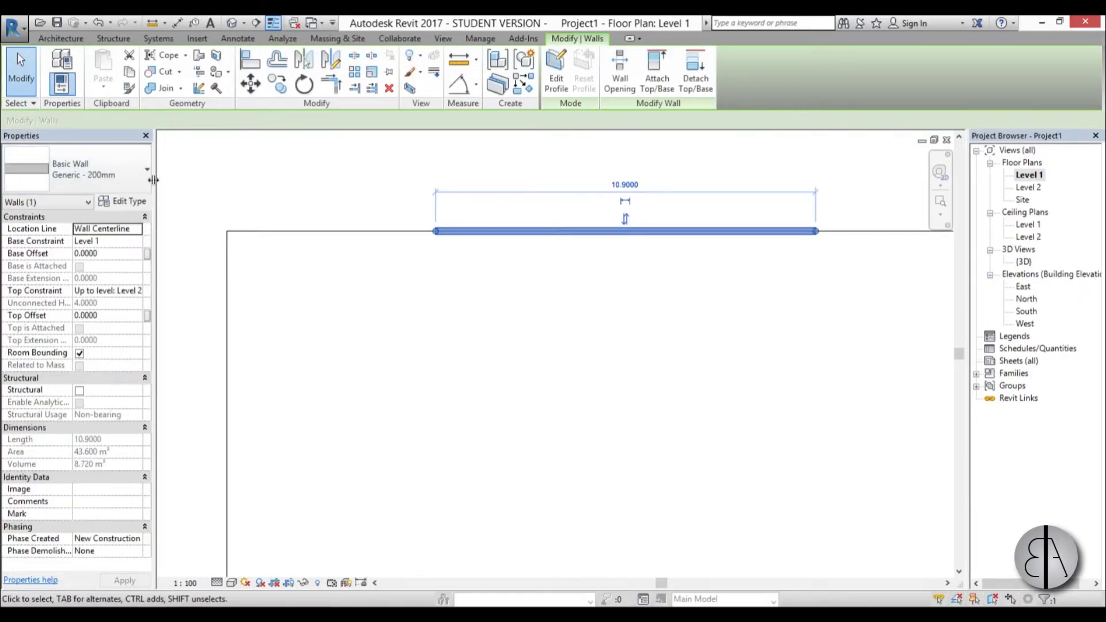
{"action": "left_click", "coordinate": [77, 180]}
{"action": "scroll", "coordinate": [118, 300], "scroll_direction": "up", "scroll_amount": 2}
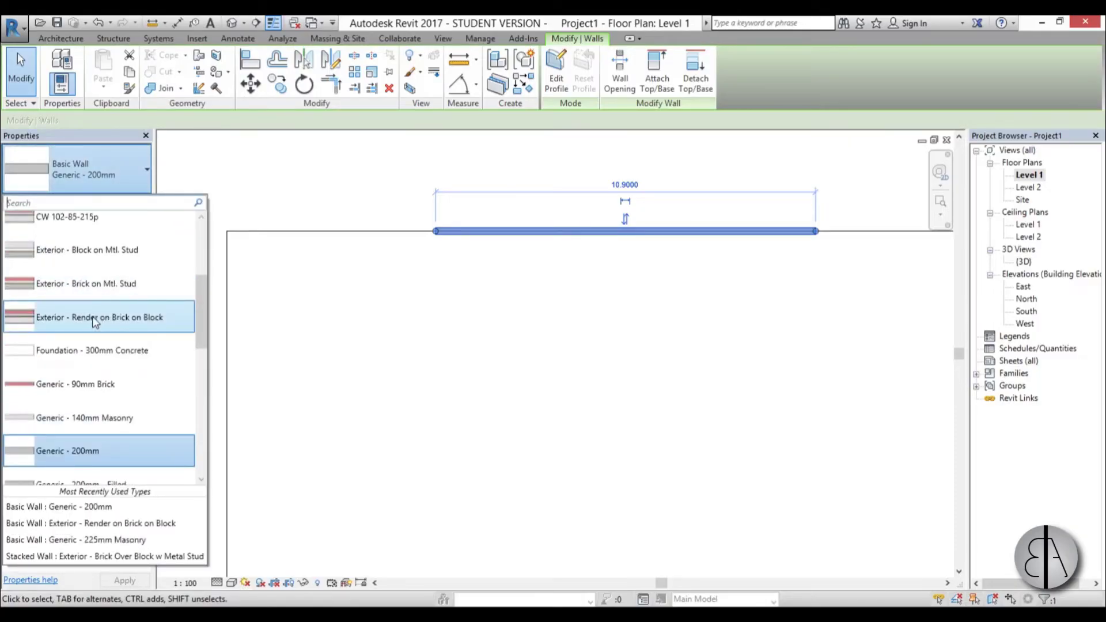
{"action": "left_click", "coordinate": [94, 318]}
{"action": "left_click", "coordinate": [447, 311]}
{"action": "scroll", "coordinate": [416, 294], "scroll_direction": "up", "scroll_amount": 5}
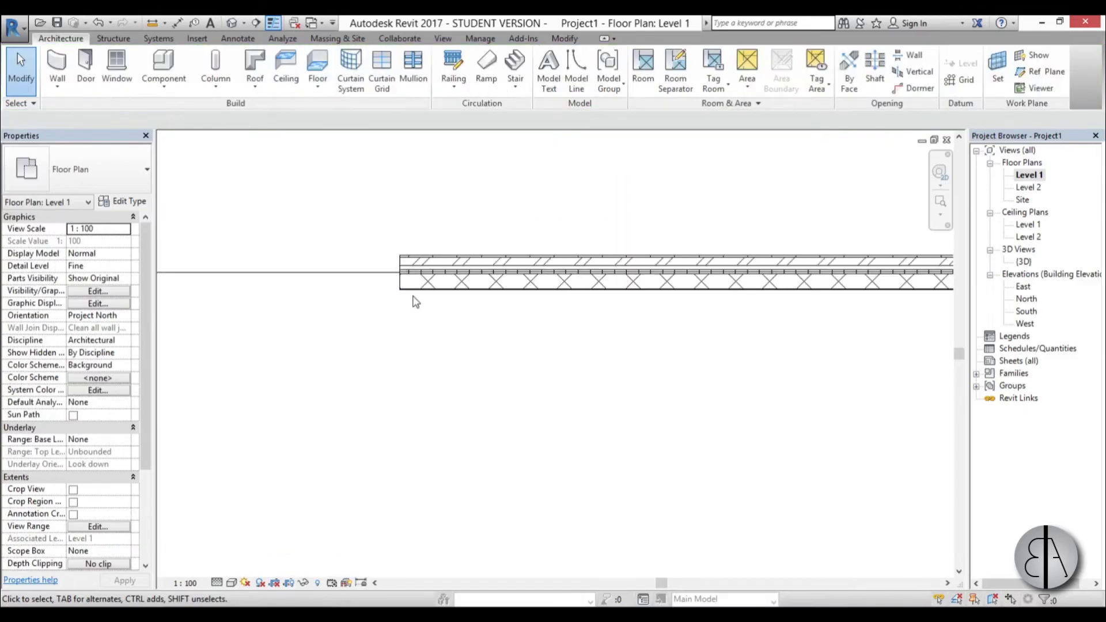
{"action": "scroll", "coordinate": [417, 284], "scroll_direction": "down", "scroll_amount": 5}
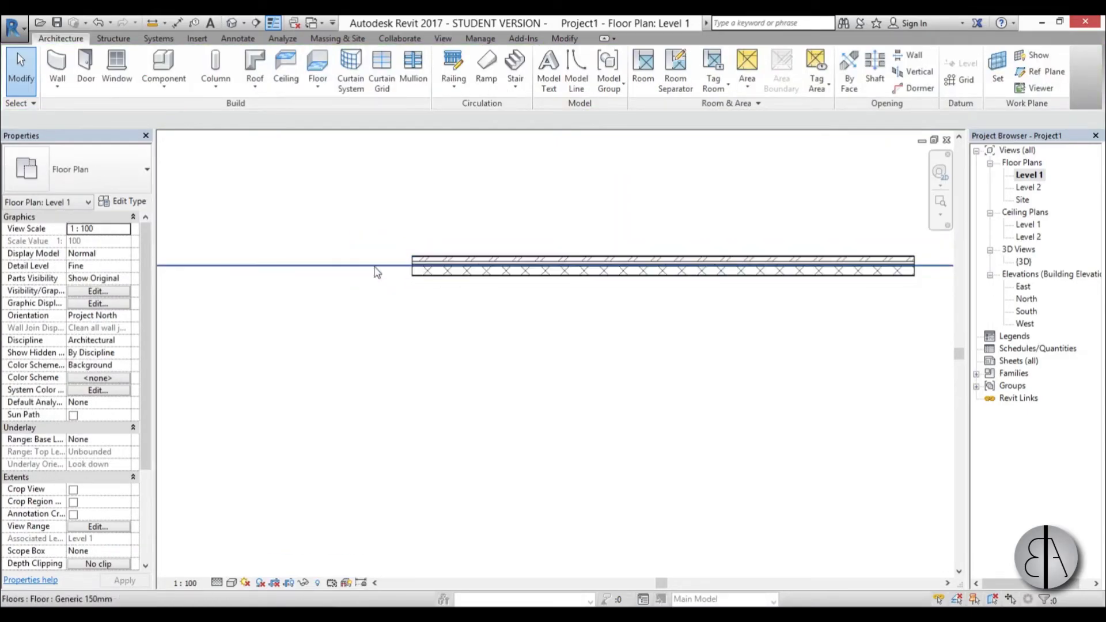
{"action": "scroll", "coordinate": [442, 270], "scroll_direction": "down", "scroll_amount": 3}
Step: Delete the brick-on-block wall from the floor's upper edge
{"action": "left_click", "coordinate": [444, 270]}
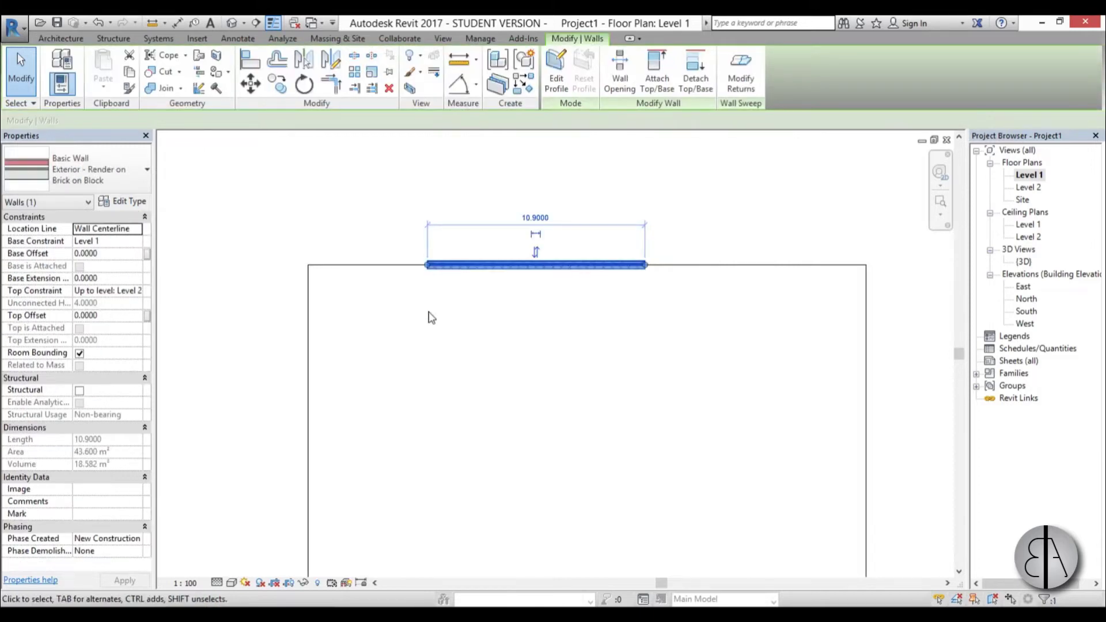
{"action": "key", "text": "Delete"}
{"action": "scroll", "coordinate": [444, 294], "scroll_direction": "up", "scroll_amount": 2}
{"action": "scroll", "coordinate": [403, 276], "scroll_direction": "down", "scroll_amount": 2}
{"action": "middle_click_drag", "start_coordinate": [456, 306], "coordinate": [397, 260]}
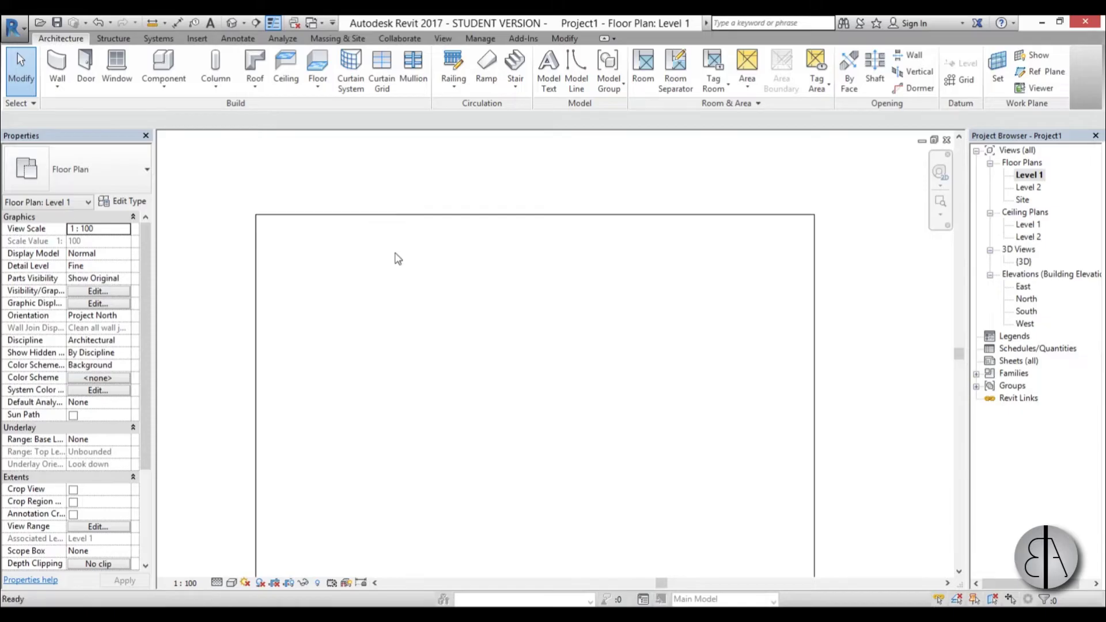
Step: Draw a Generic - 200mm wall along the floor's entire upper edge with the location line set to Finish Face: Exterior
{"action": "key", "text": "w"}
{"action": "key", "text": "a"}
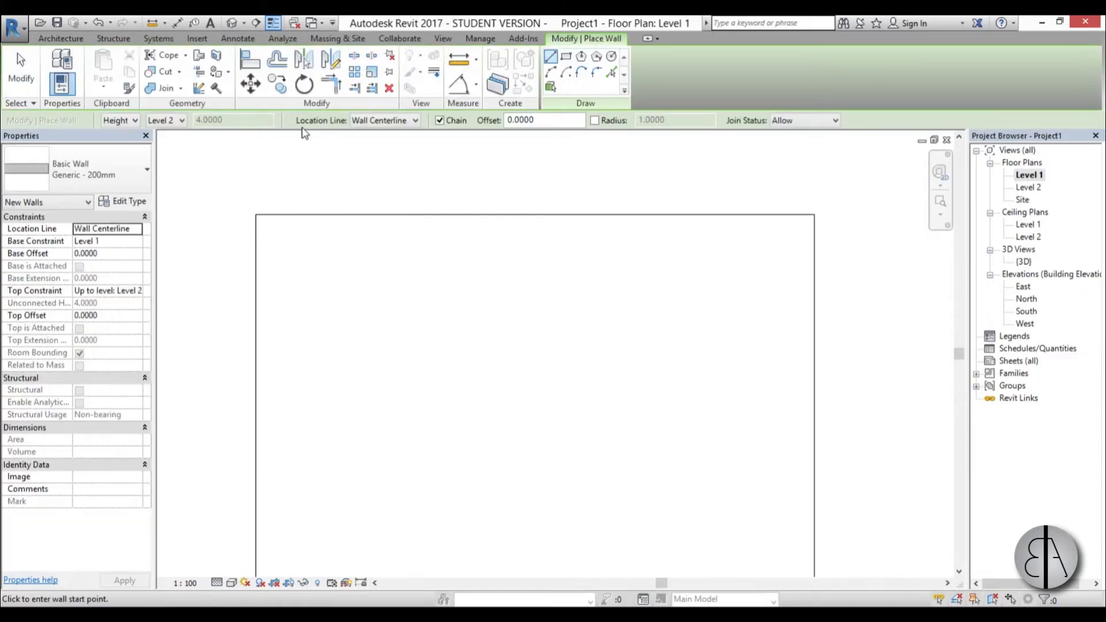
{"action": "left_click", "coordinate": [379, 123]}
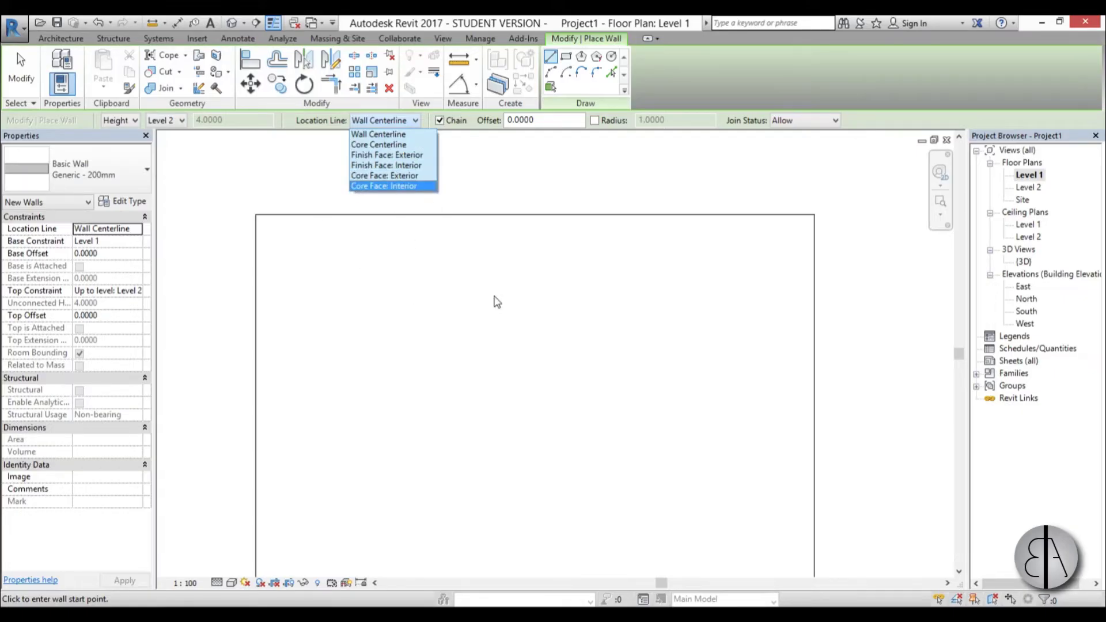
{"action": "left_click", "coordinate": [375, 156]}
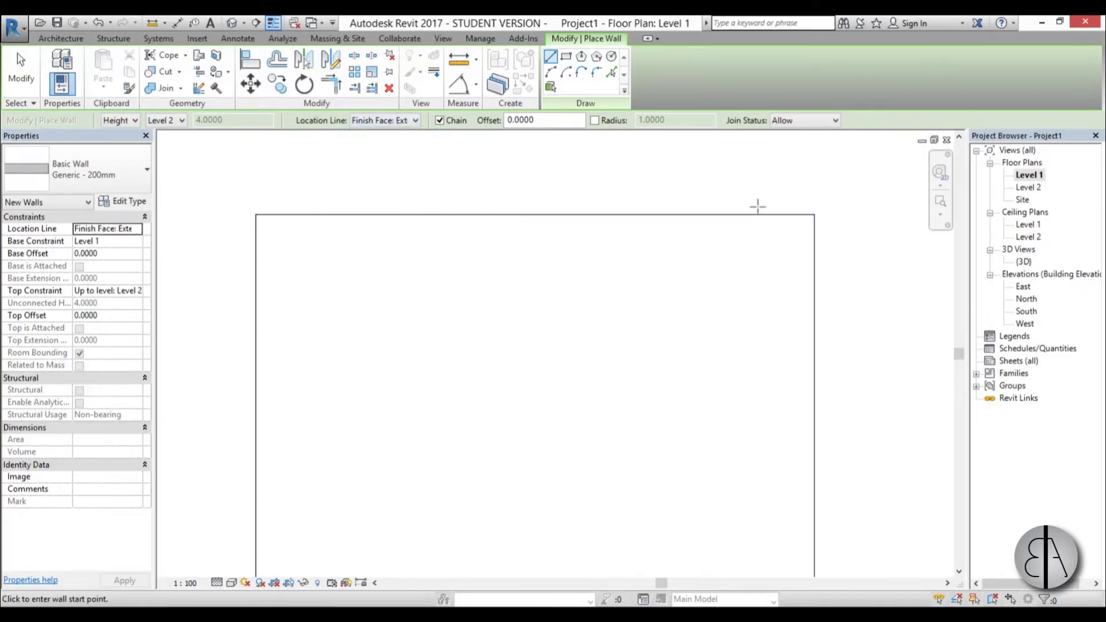
{"action": "left_click", "coordinate": [256, 215]}
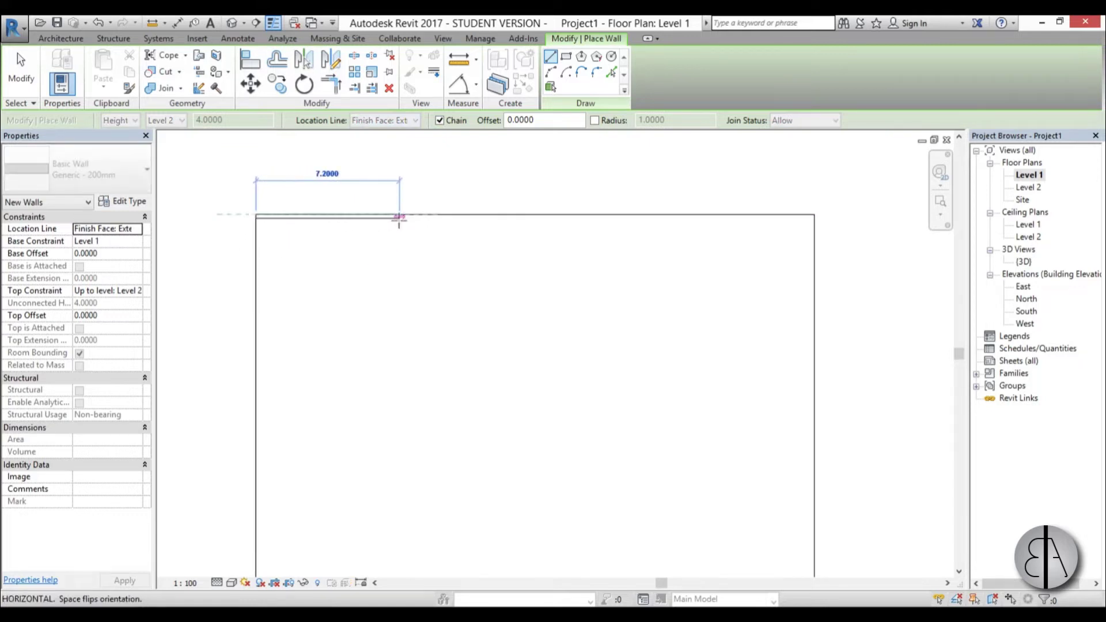
{"action": "scroll", "coordinate": [686, 218], "scroll_direction": "up", "scroll_amount": 2}
{"action": "left_click", "coordinate": [852, 215]}
Step: Continue the wall chain along the floor's right edge to its lower corner and finish the chain
{"action": "scroll", "coordinate": [844, 297], "scroll_direction": "down", "scroll_amount": 2}
{"action": "middle_click_drag", "start_coordinate": [842, 457], "coordinate": [783, 339]}
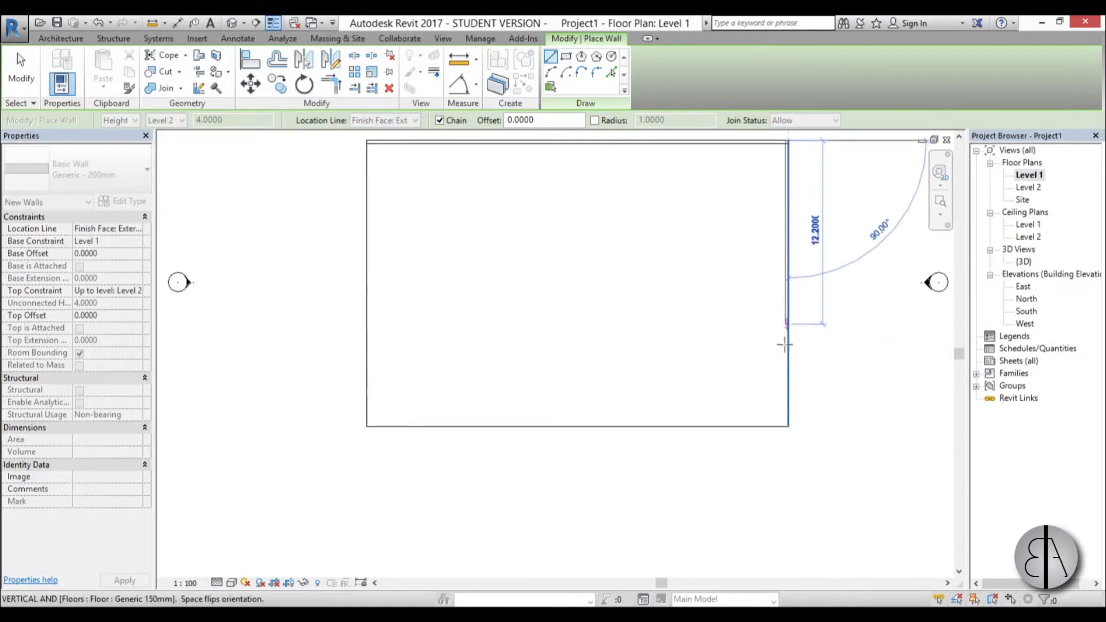
{"action": "left_click", "coordinate": [793, 424]}
{"action": "scroll", "coordinate": [791, 429], "scroll_direction": "up", "scroll_amount": 4}
{"action": "key", "text": "Escape"}
{"action": "key", "text": "Escape"}
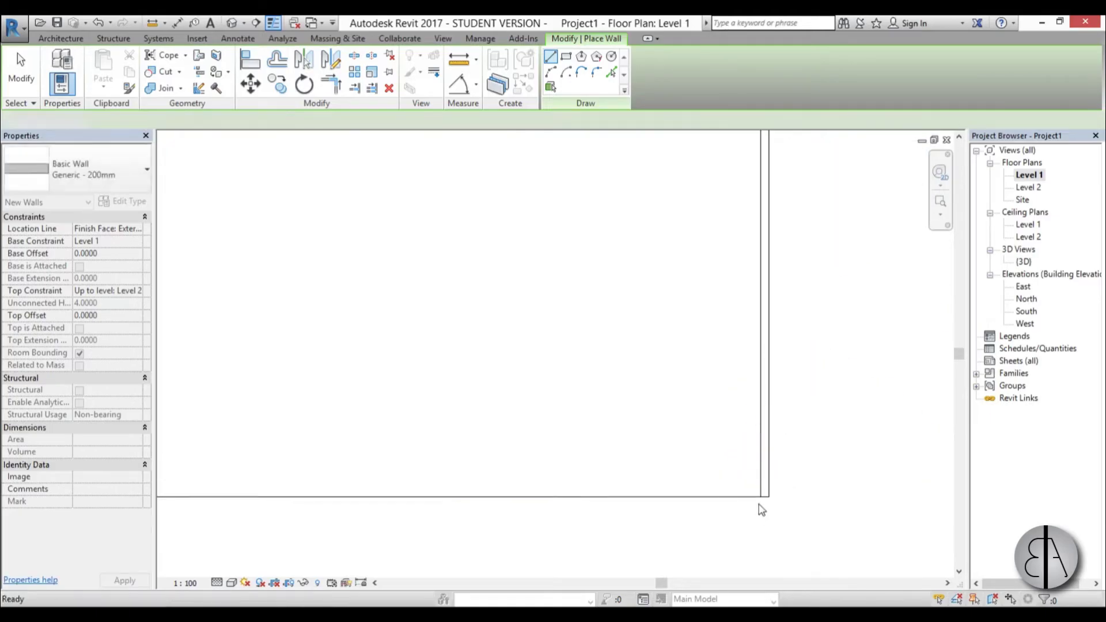
{"action": "scroll", "coordinate": [499, 363], "scroll_direction": "down", "scroll_amount": 5}
{"action": "scroll", "coordinate": [486, 360], "scroll_direction": "up", "scroll_amount": 1}
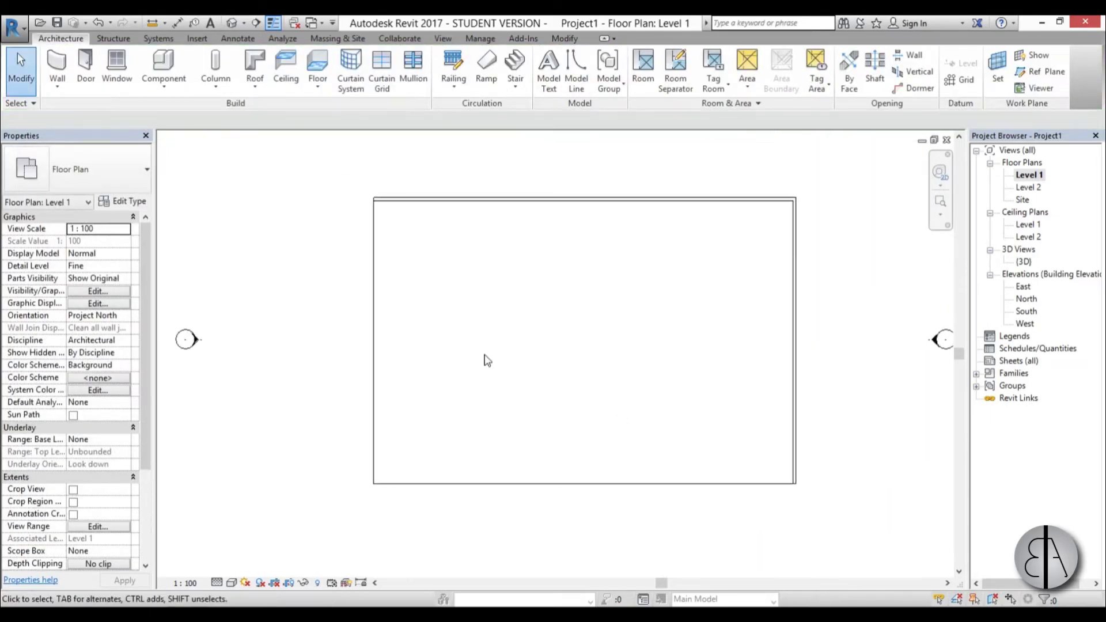
Step: Set up a new wall of type Exterior - Render on Brick on Block
{"action": "scroll", "coordinate": [346, 248], "scroll_direction": "up", "scroll_amount": 1}
{"action": "scroll", "coordinate": [432, 297], "scroll_direction": "up", "scroll_amount": 2}
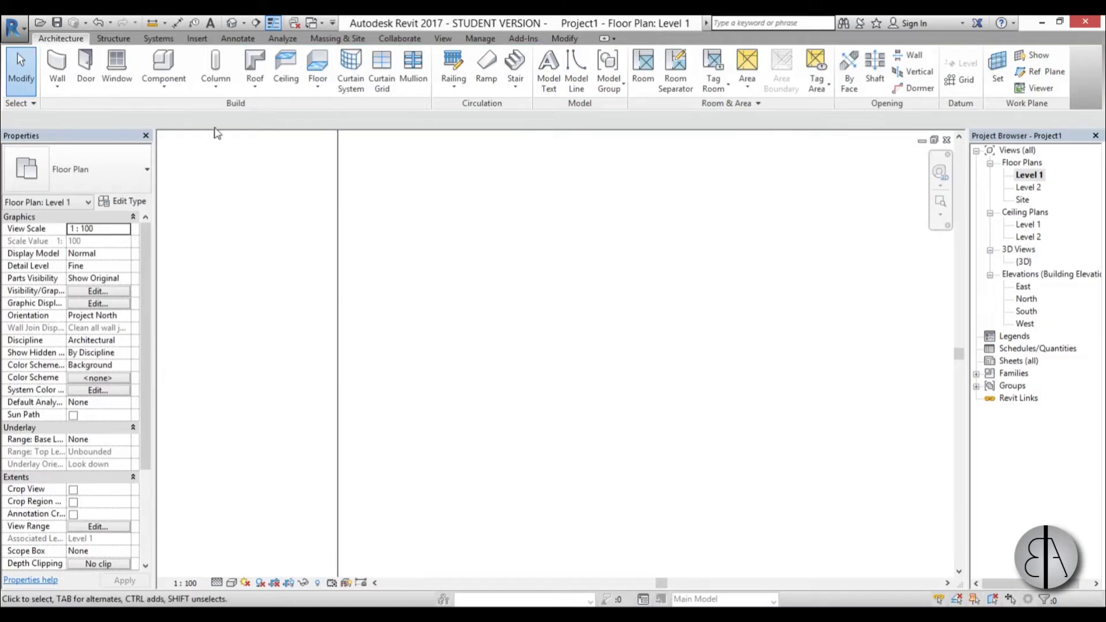
{"action": "left_click", "coordinate": [57, 66]}
{"action": "left_click", "coordinate": [87, 165]}
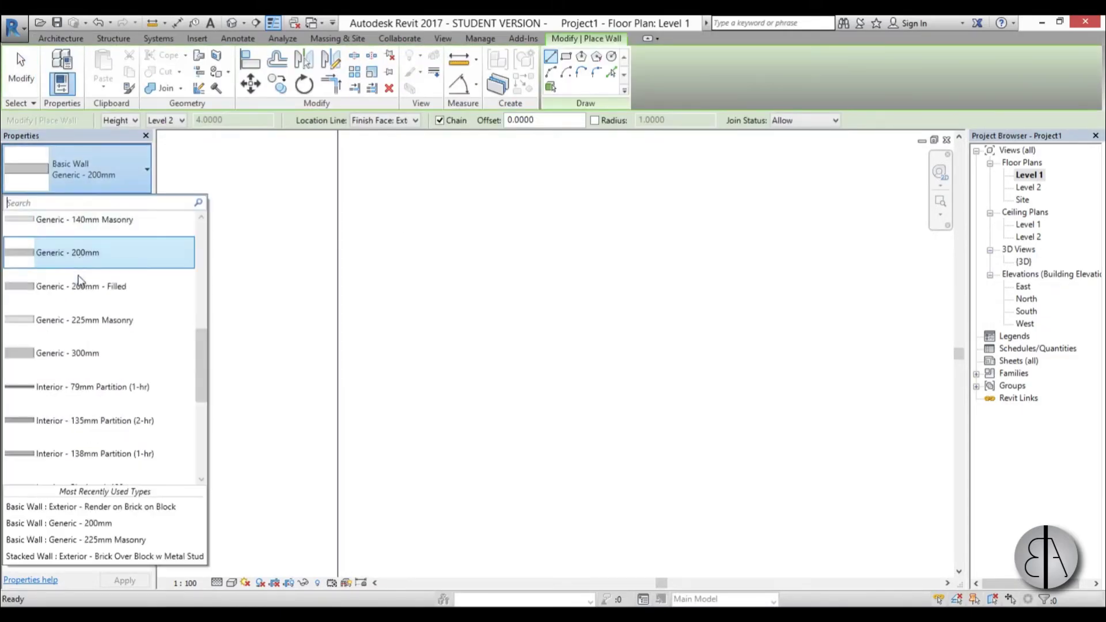
{"action": "scroll", "coordinate": [78, 275], "scroll_direction": "up", "scroll_amount": 2}
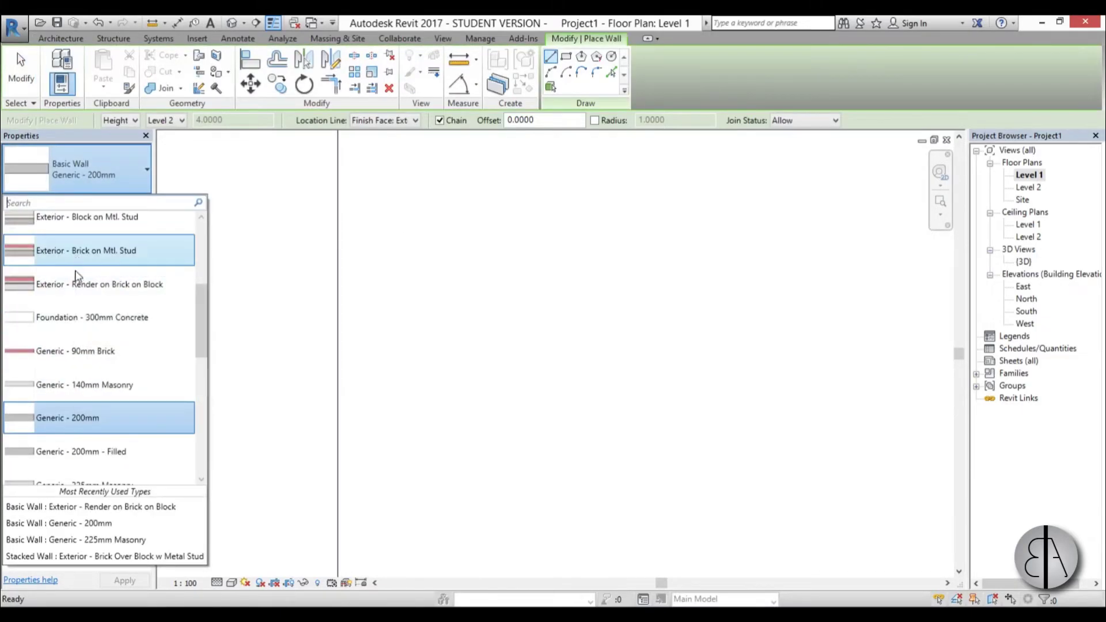
{"action": "left_click", "coordinate": [78, 280]}
{"action": "middle_click_drag", "start_coordinate": [400, 235], "coordinate": [389, 257]}
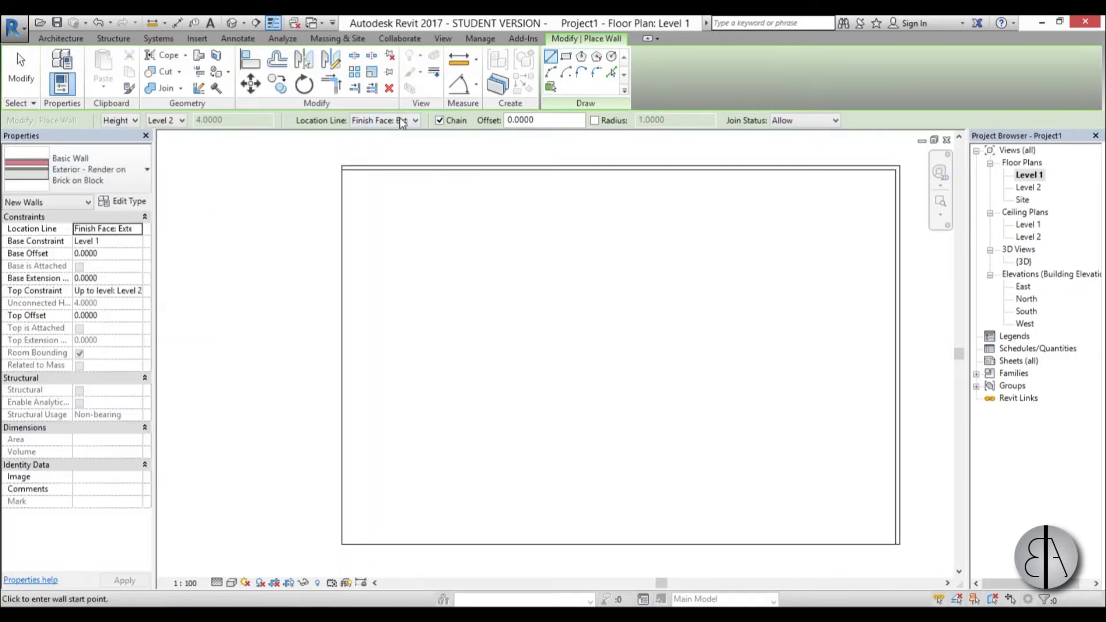
Step: Draw the wall along the middle part of the floor's left edge, flipped so its thickness lies inside the floor outline
{"action": "left_click", "coordinate": [339, 209]}
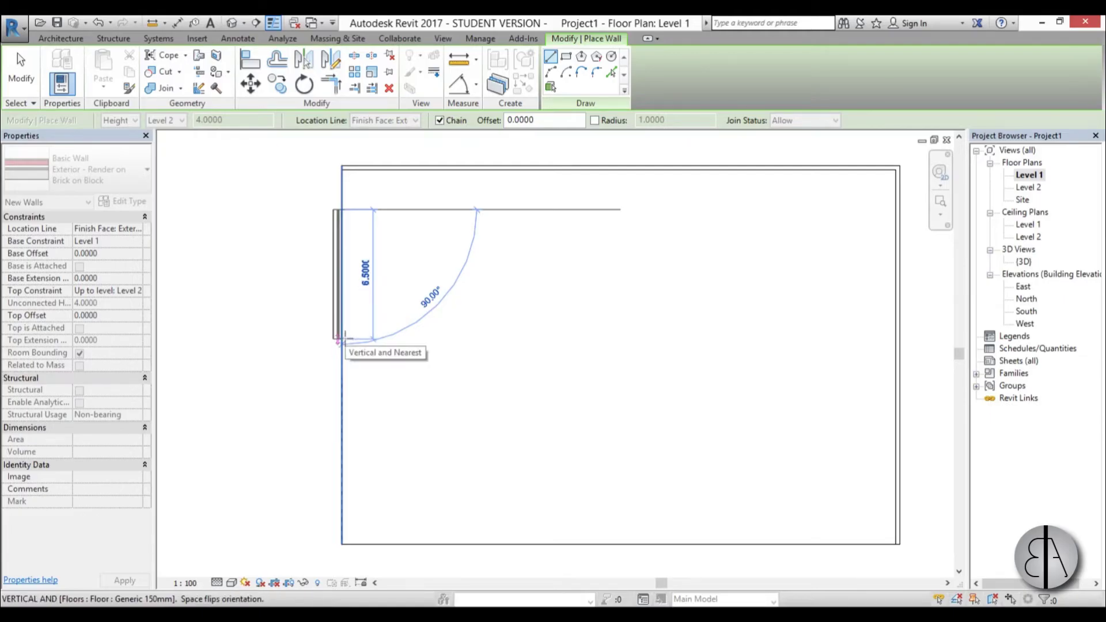
{"action": "key", "text": "space"}
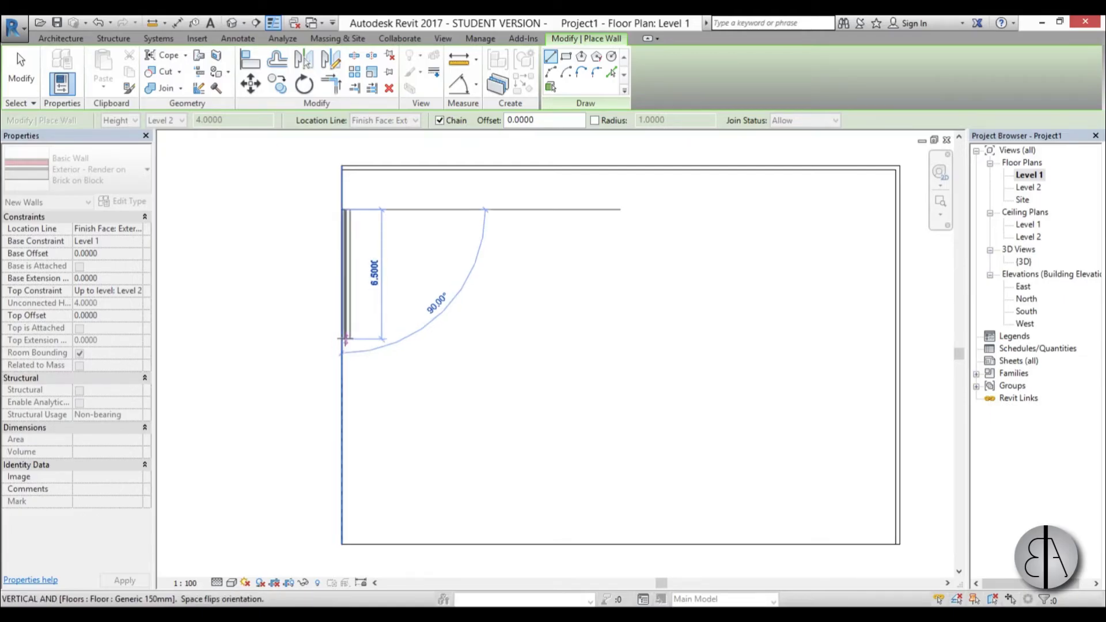
{"action": "left_click", "coordinate": [338, 457]}
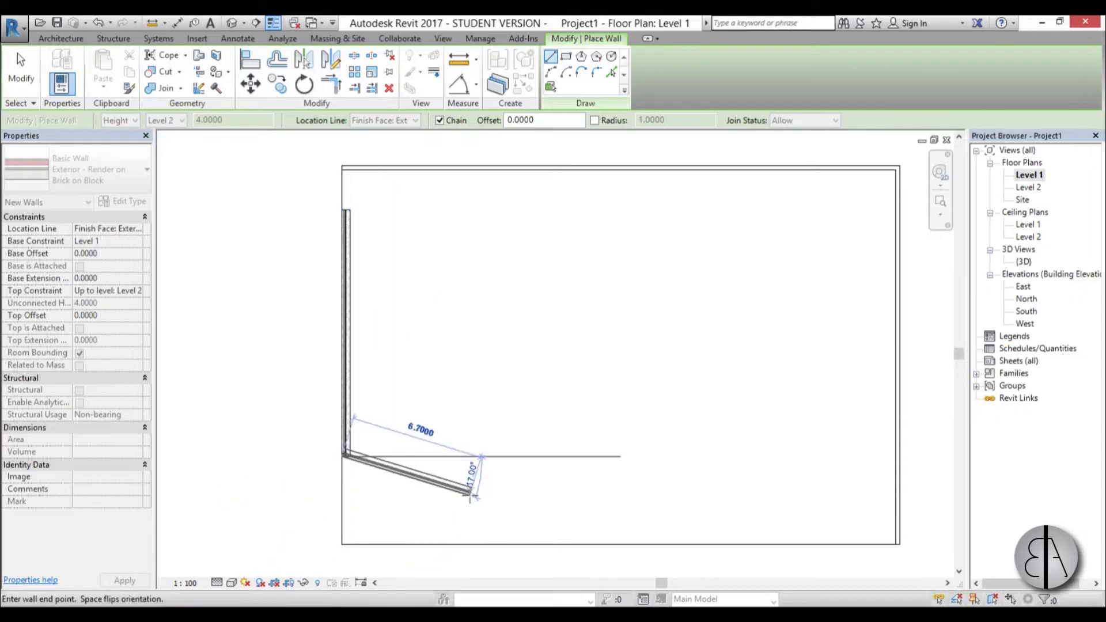
{"action": "scroll", "coordinate": [386, 492], "scroll_direction": "up", "scroll_amount": 2}
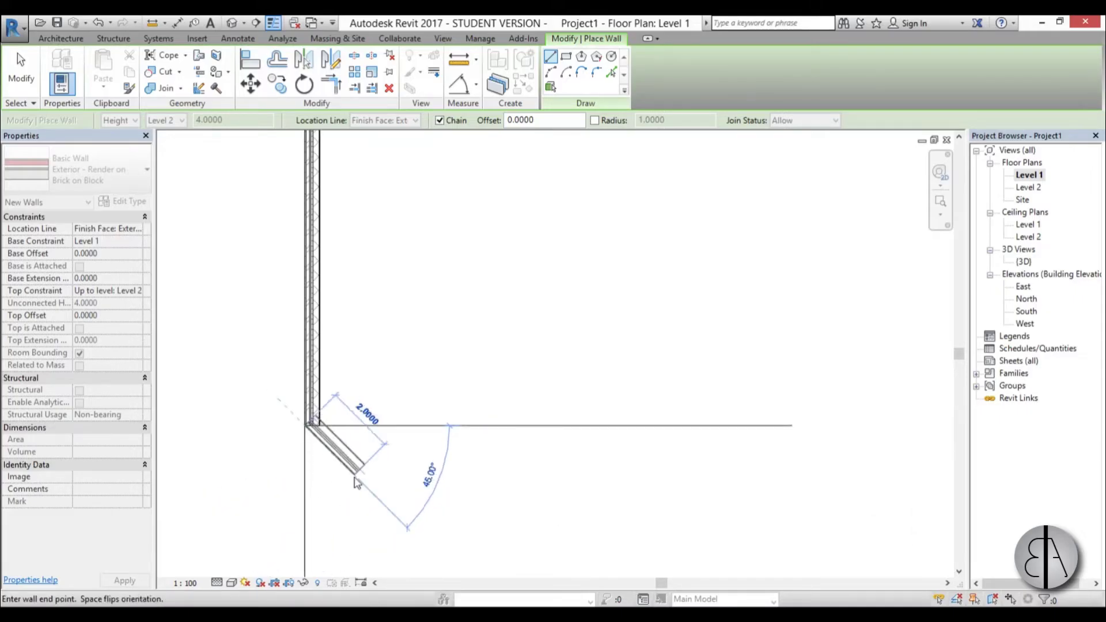
{"action": "key", "text": "Escape"}
{"action": "key", "text": "Escape"}
{"action": "middle_click_drag", "start_coordinate": [430, 447], "coordinate": [416, 455]}
{"action": "middle_click", "coordinate": [416, 456]}
{"action": "middle_click", "coordinate": [416, 456]}
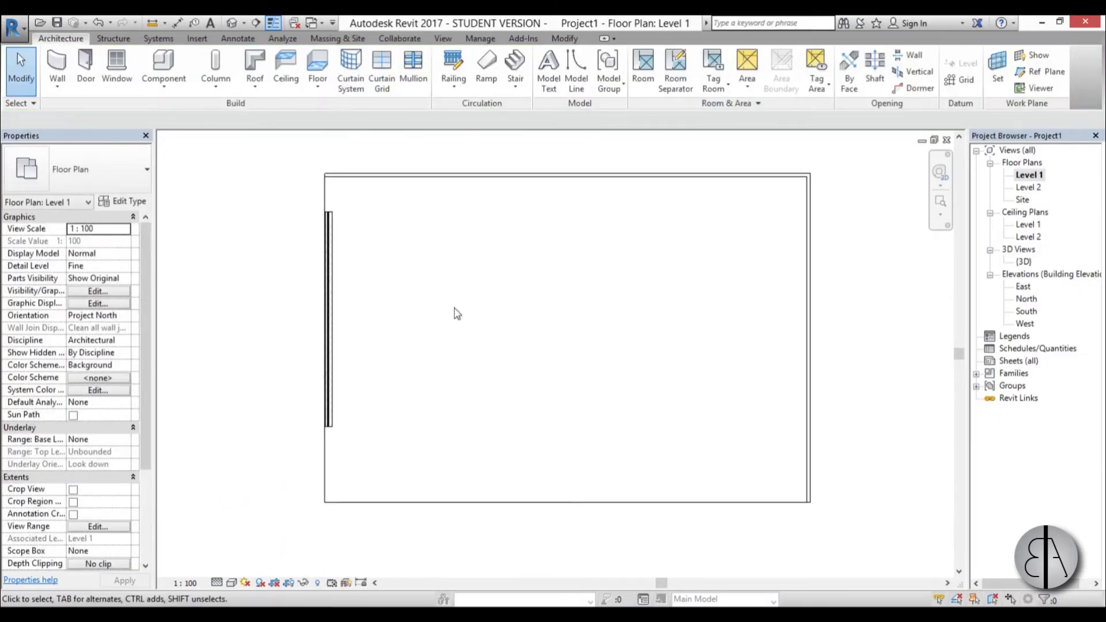
Step: Shorten the left wall by moving its upper end slightly downward along the floor edge
{"action": "middle_click_drag", "start_coordinate": [437, 348], "coordinate": [362, 348]}
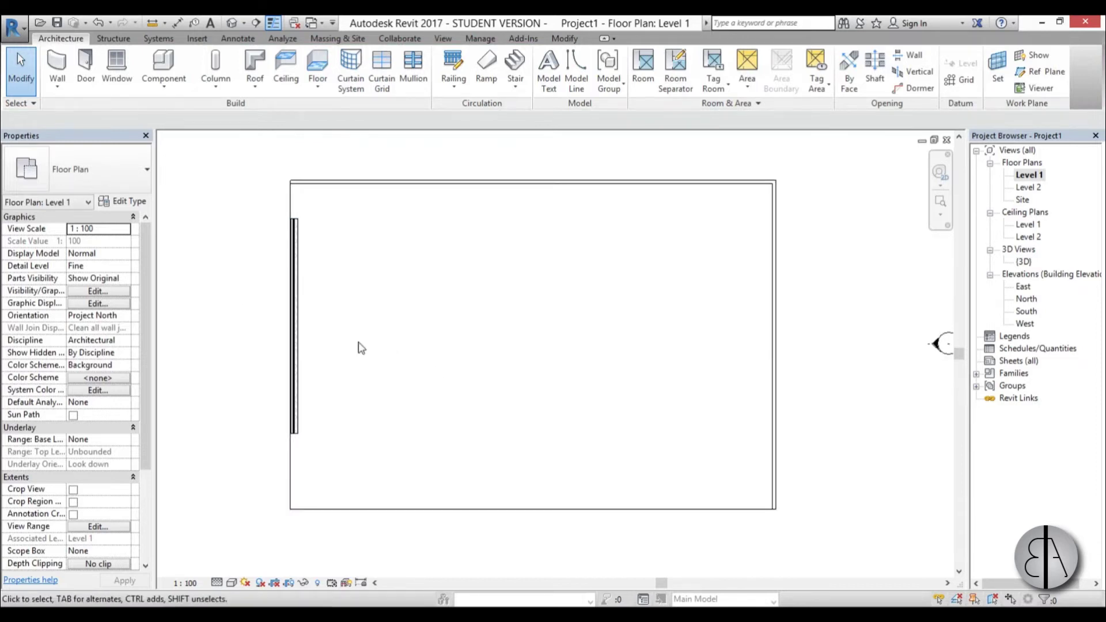
{"action": "left_click", "coordinate": [292, 242]}
{"action": "mouse_move", "coordinate": [292, 220]}
{"action": "left_mouse_down"}
{"action": "mouse_move", "coordinate": [290, 182]}
{"action": "mouse_move", "coordinate": [291, 235]}
{"action": "left_mouse_up"}
{"action": "left_click", "coordinate": [408, 330]}
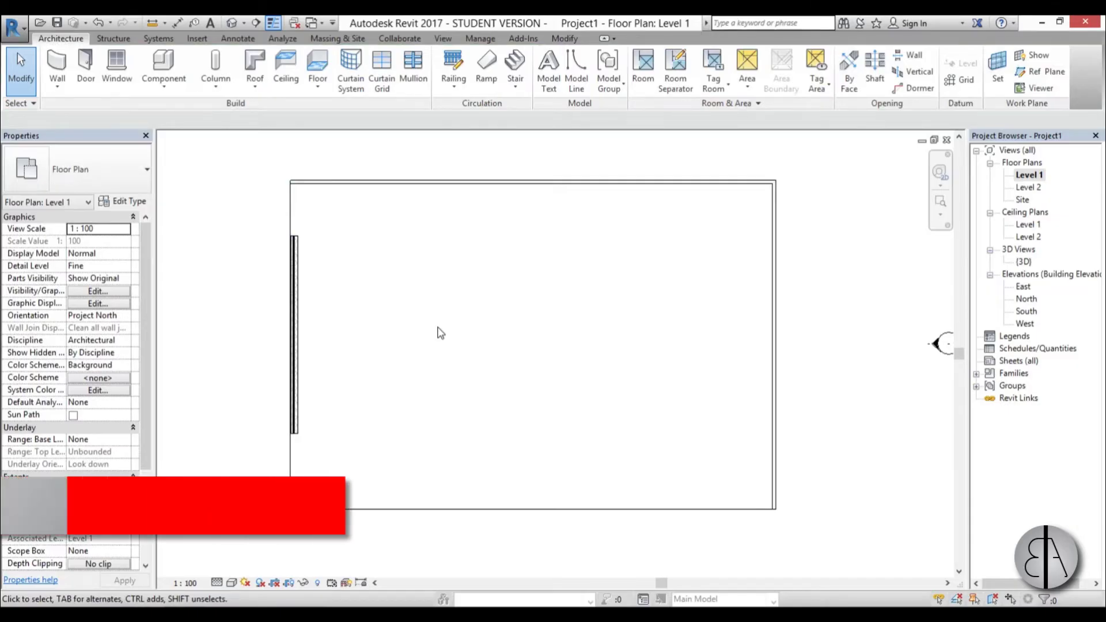
Step: Extend the left wall with Trim/Extend so it forms a corner with the upper wall
{"action": "key", "text": "t"}
{"action": "key", "text": "r"}
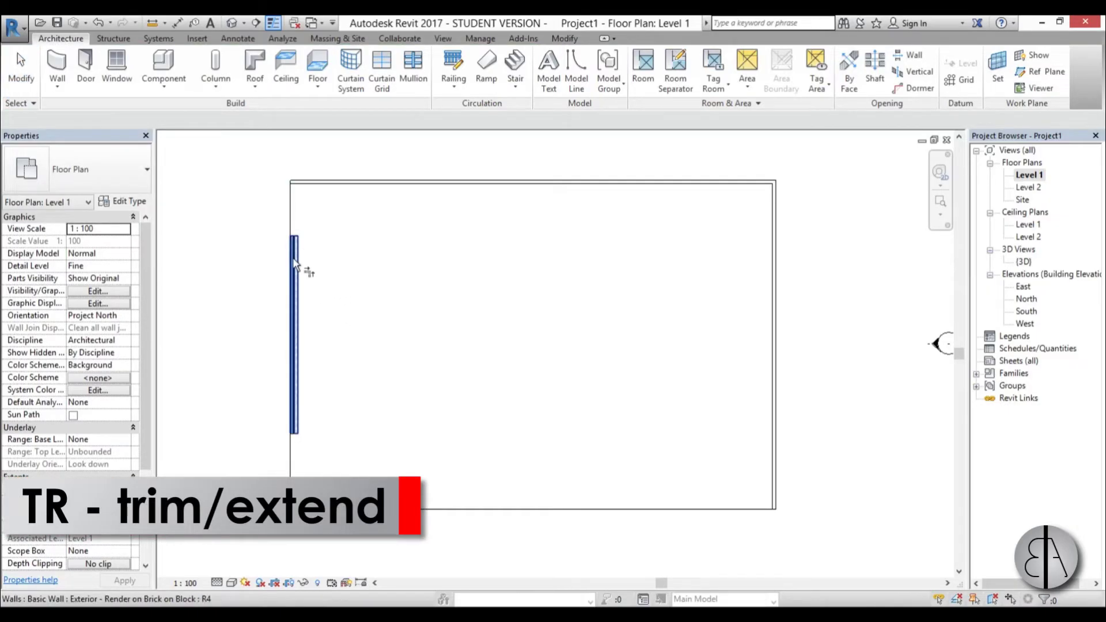
{"action": "left_click", "coordinate": [294, 262]}
{"action": "left_click", "coordinate": [356, 186]}
Step: Finish joining the left wall to the upper wall at the floor's upper-left corner and end Trim/Extend
{"action": "left_click", "coordinate": [299, 292]}
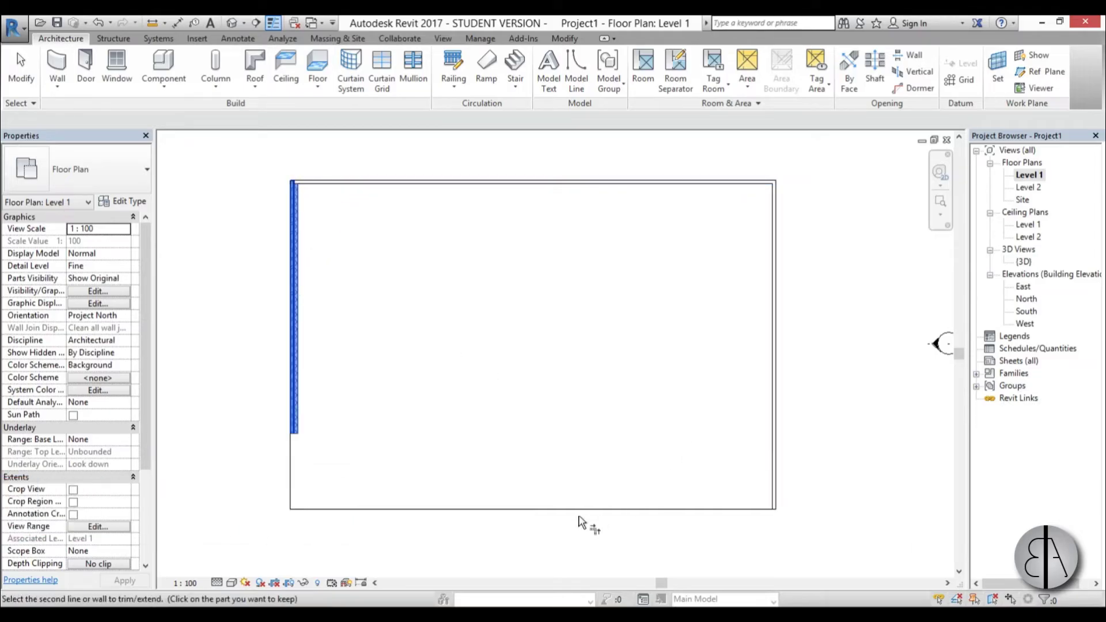
{"action": "key", "text": "Escape"}
{"action": "key", "text": "Escape"}
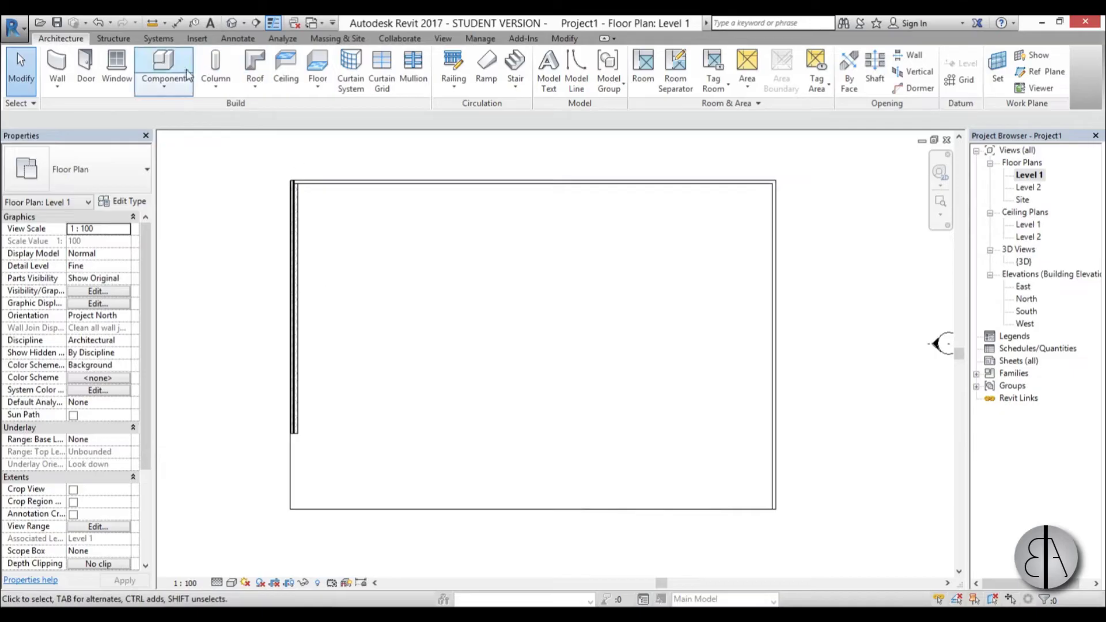
Step: Draw a straight horizontal Exterior - Render on Brick on Block wall inside the floor, a little above its lower edge
{"action": "left_click", "coordinate": [51, 68]}
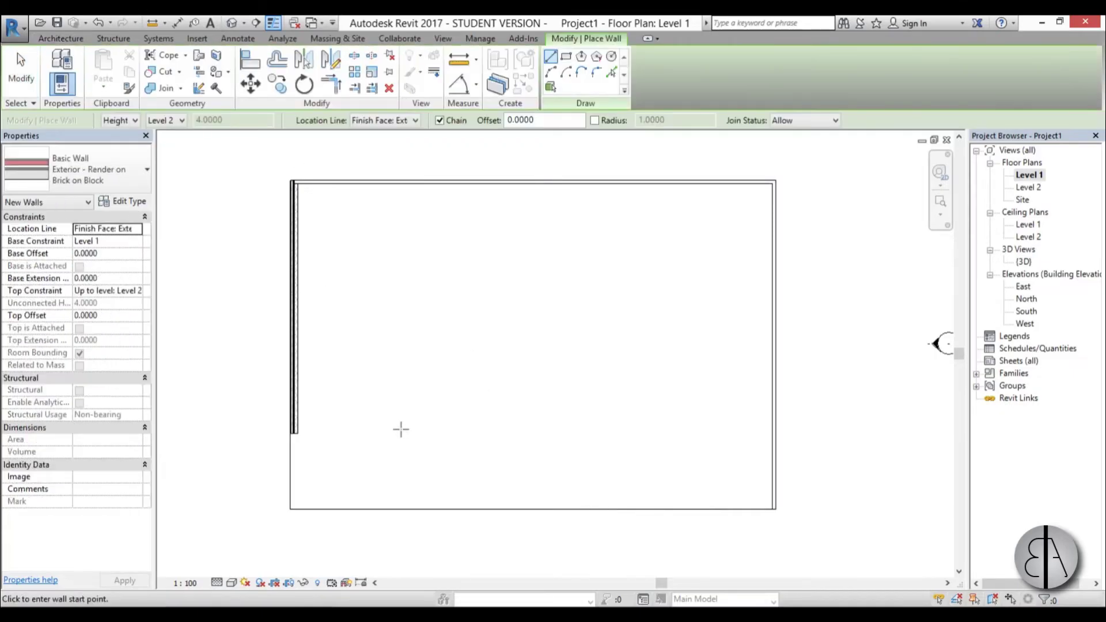
{"action": "left_click", "coordinate": [391, 444]}
{"action": "left_click", "coordinate": [674, 444]}
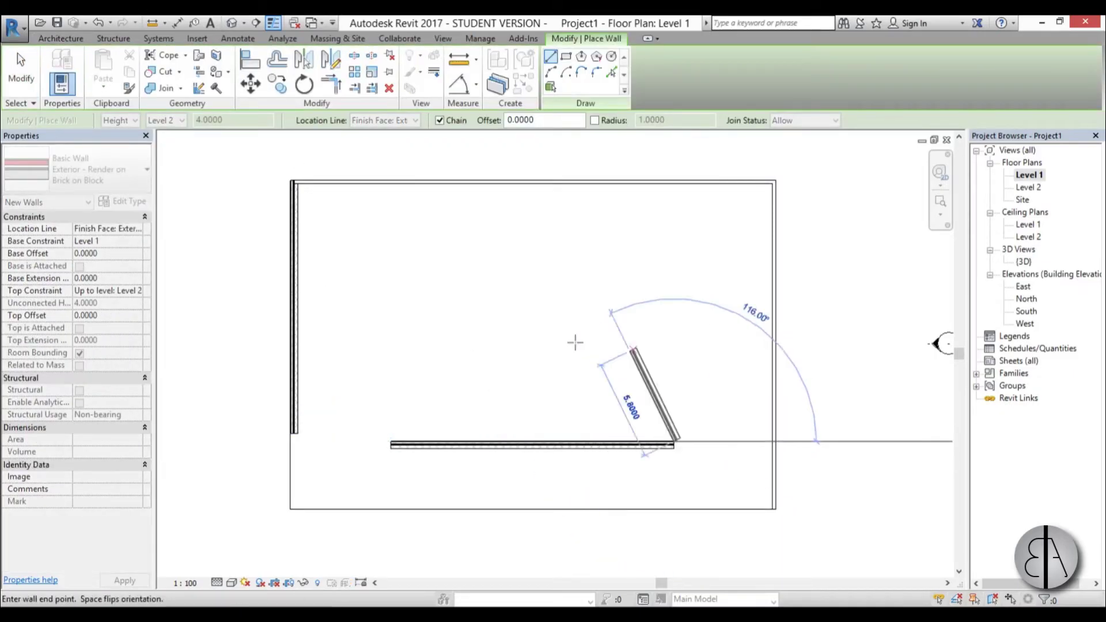
{"action": "key", "text": "Escape"}
{"action": "key", "text": "Escape"}
Step: Join both ends of the new horizontal wall to the left and right walls with Trim/Extend
{"action": "key", "text": "t"}
{"action": "key", "text": "r"}
{"action": "left_click", "coordinate": [429, 444]}
{"action": "left_click", "coordinate": [294, 396]}
{"action": "left_click", "coordinate": [605, 444]}
{"action": "left_click", "coordinate": [771, 374]}
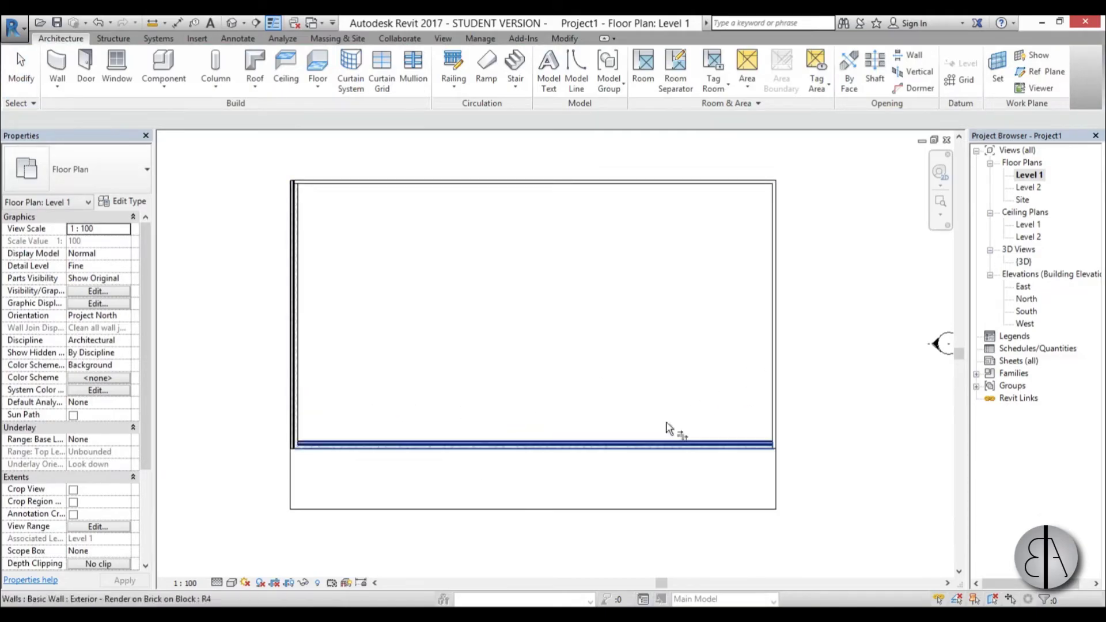
{"action": "scroll", "coordinate": [383, 399], "scroll_direction": "down", "scroll_amount": 2}
{"action": "middle_click_drag", "start_coordinate": [383, 400], "coordinate": [413, 358]}
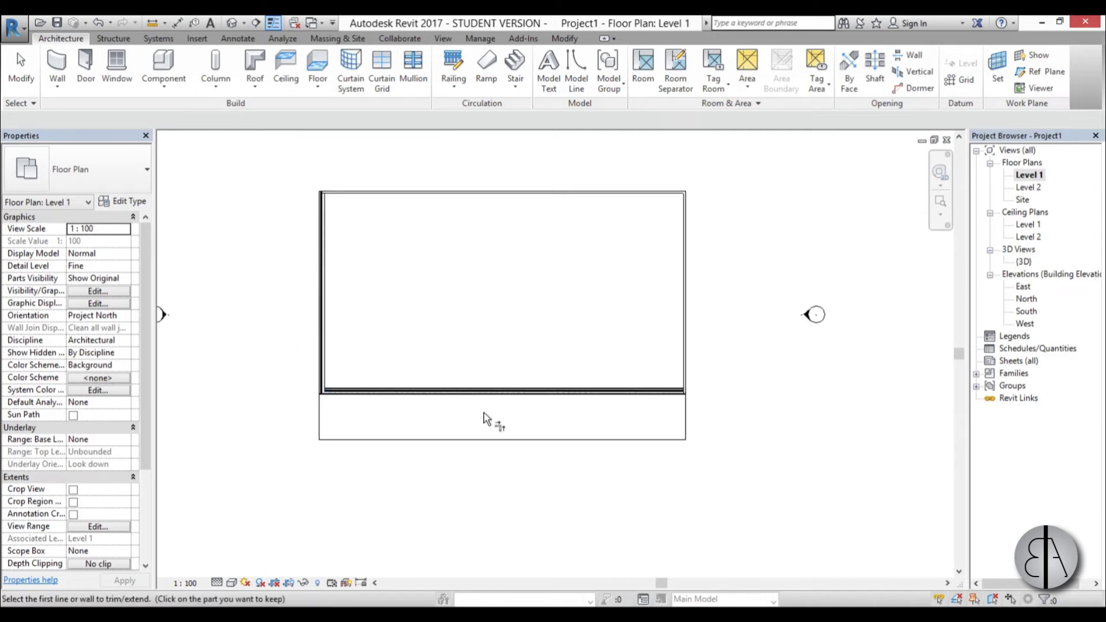
{"action": "scroll", "coordinate": [478, 416], "scroll_direction": "up", "scroll_amount": 2}
{"action": "key", "text": "Escape"}
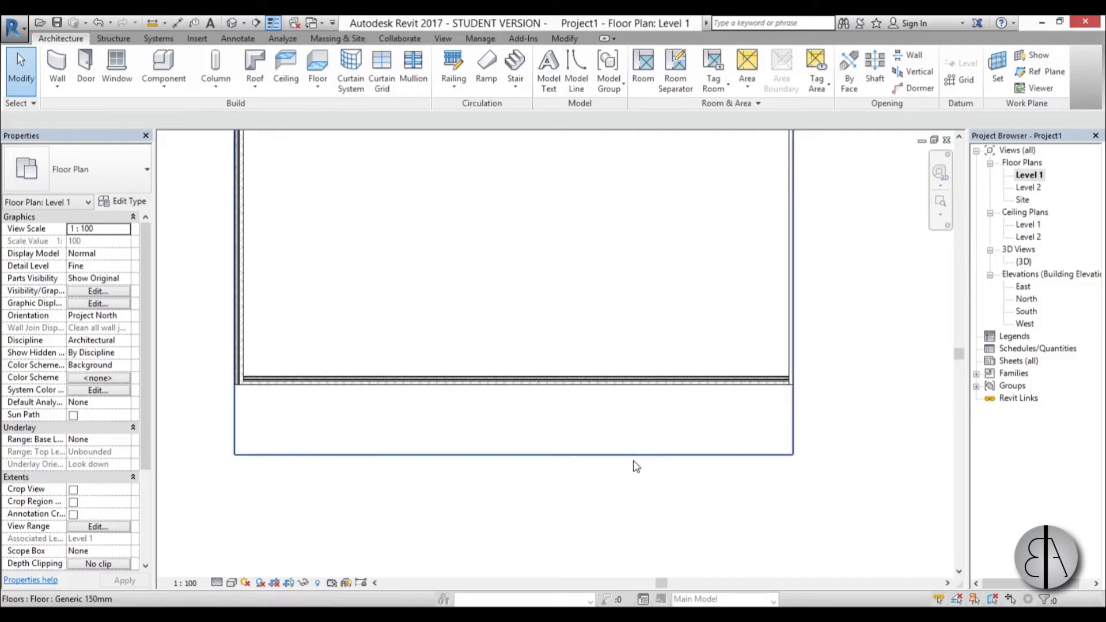
Step: Align the lower face of the horizontal wall with the floor's lower edge
{"action": "middle_click_drag", "start_coordinate": [486, 478], "coordinate": [484, 474]}
{"action": "middle_click_drag", "start_coordinate": [462, 410], "coordinate": [464, 400]}
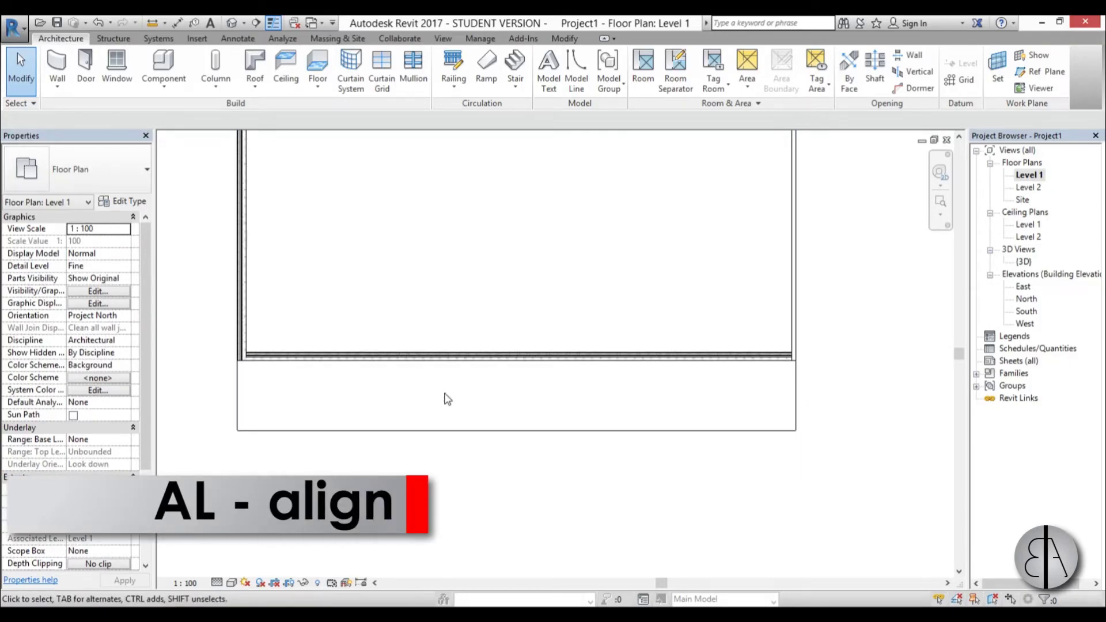
{"action": "key", "text": "a"}
{"action": "key", "text": "l"}
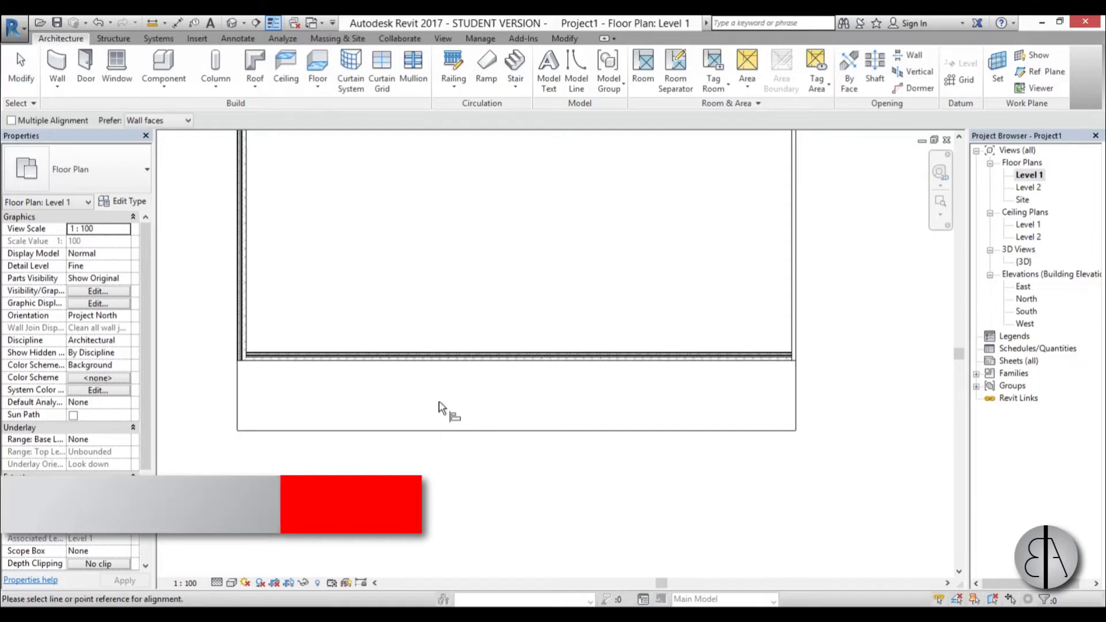
{"action": "left_click", "coordinate": [523, 431]}
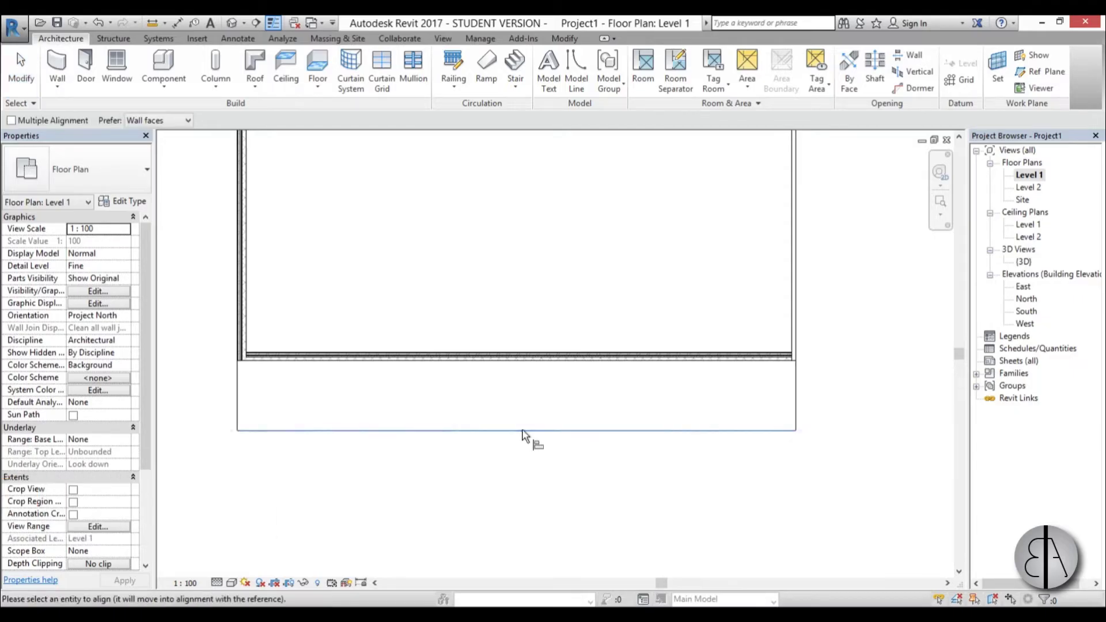
{"action": "scroll", "coordinate": [455, 378], "scroll_direction": "up", "scroll_amount": 5}
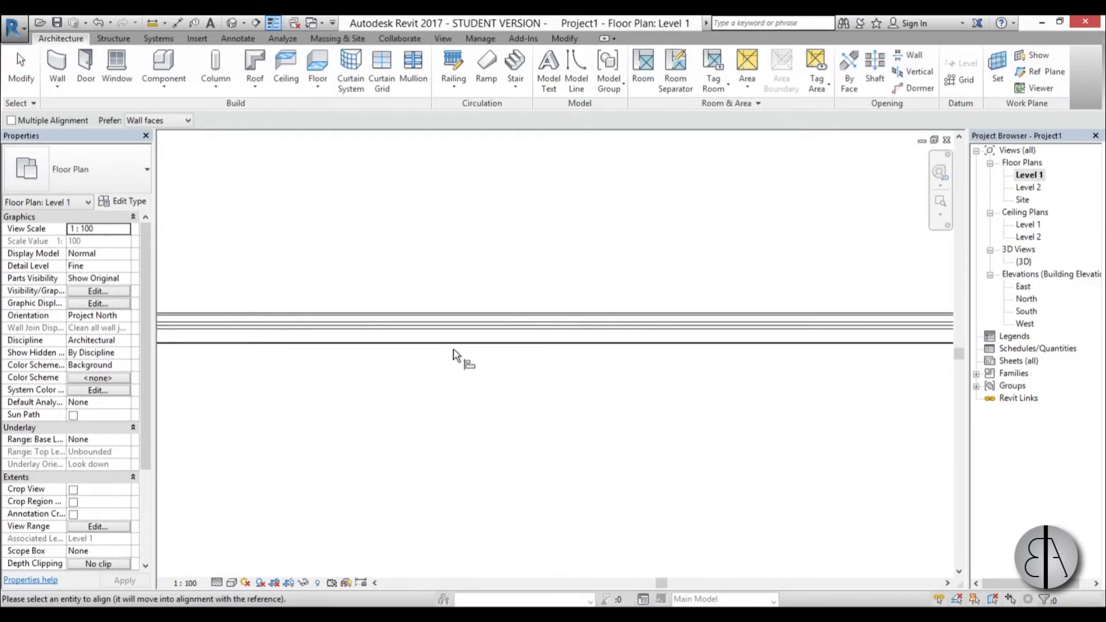
{"action": "left_click", "coordinate": [454, 344]}
{"action": "scroll", "coordinate": [507, 386], "scroll_direction": "down", "scroll_amount": 5}
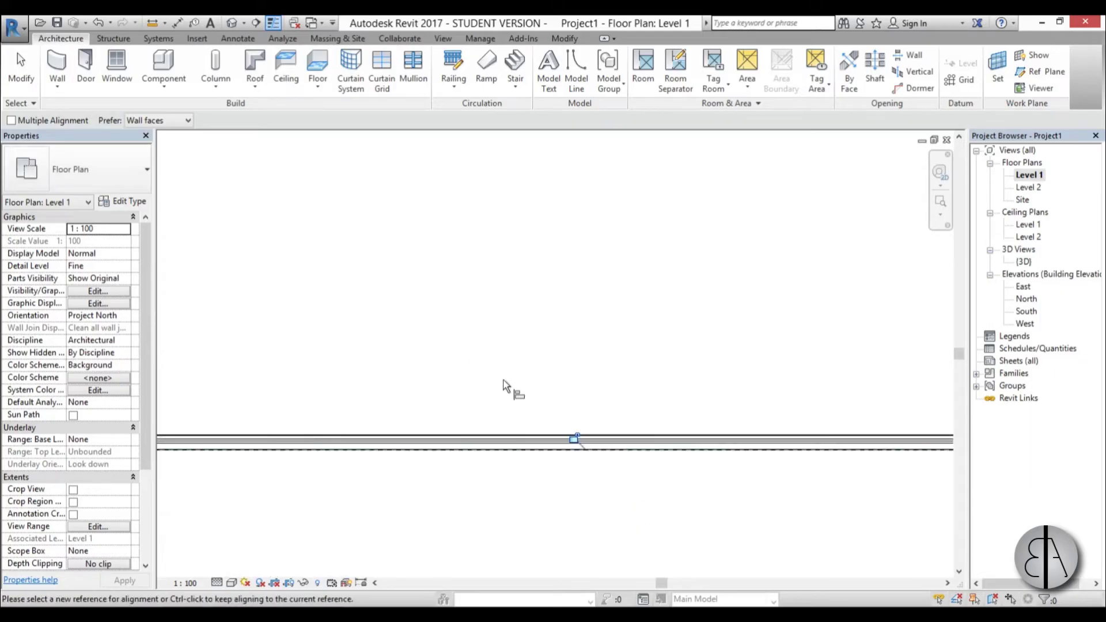
Step: Lock the alignment between the lower wall and the floor edge, and end the Align command
{"action": "scroll", "coordinate": [576, 446], "scroll_direction": "up", "scroll_amount": 3}
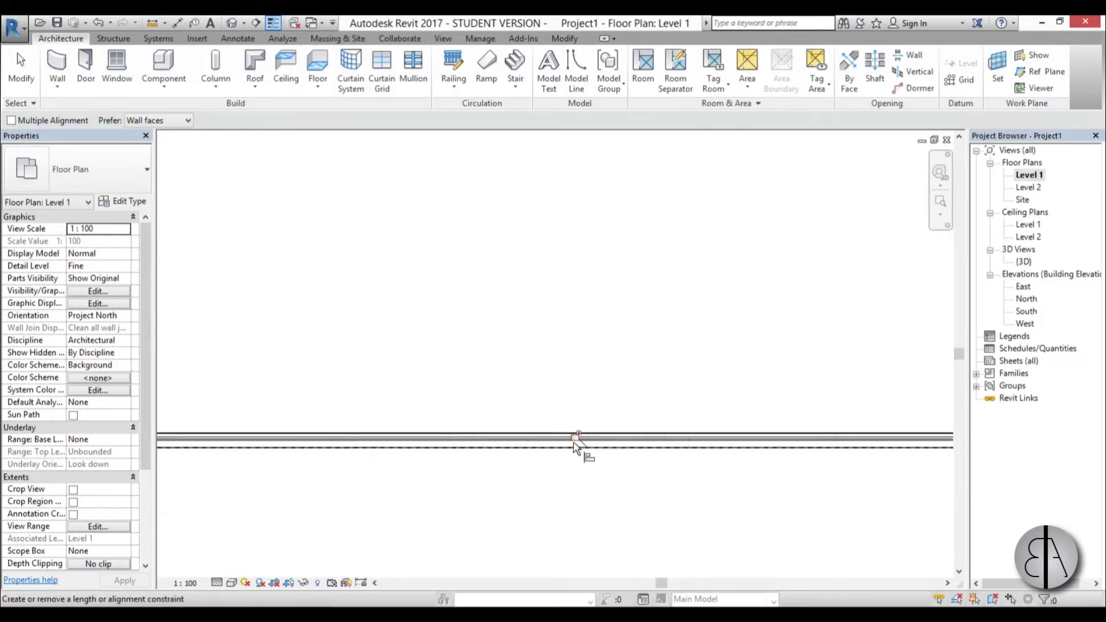
{"action": "scroll", "coordinate": [575, 445], "scroll_direction": "down", "scroll_amount": 3}
{"action": "scroll", "coordinate": [575, 444], "scroll_direction": "down", "scroll_amount": 1}
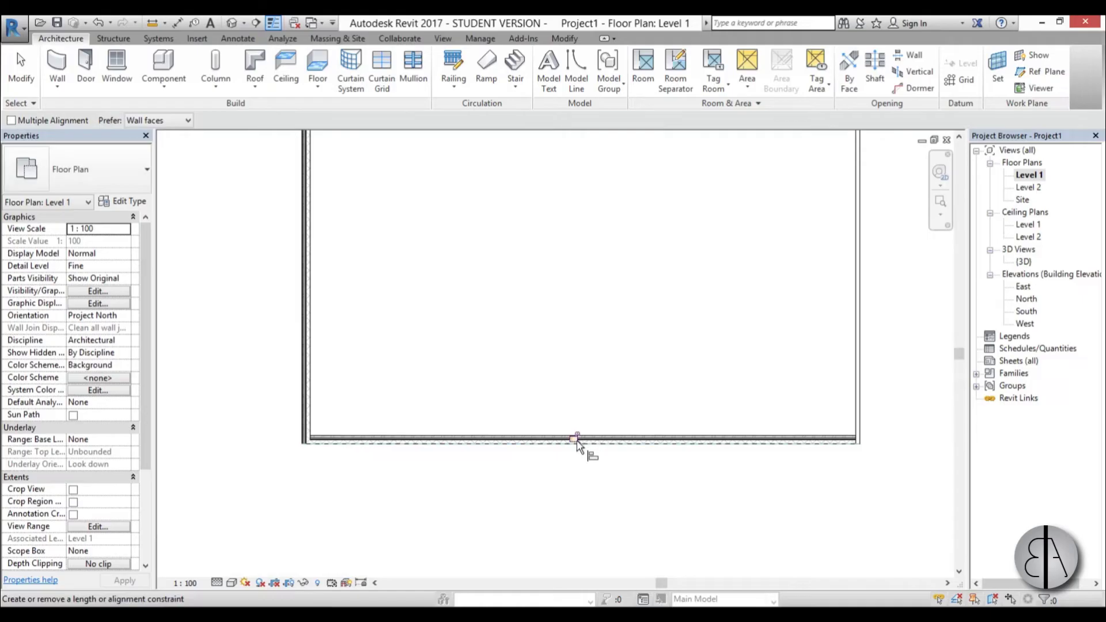
{"action": "left_click", "coordinate": [575, 439]}
{"action": "scroll", "coordinate": [521, 472], "scroll_direction": "up", "scroll_amount": 1}
{"action": "scroll", "coordinate": [620, 452], "scroll_direction": "down", "scroll_amount": 1}
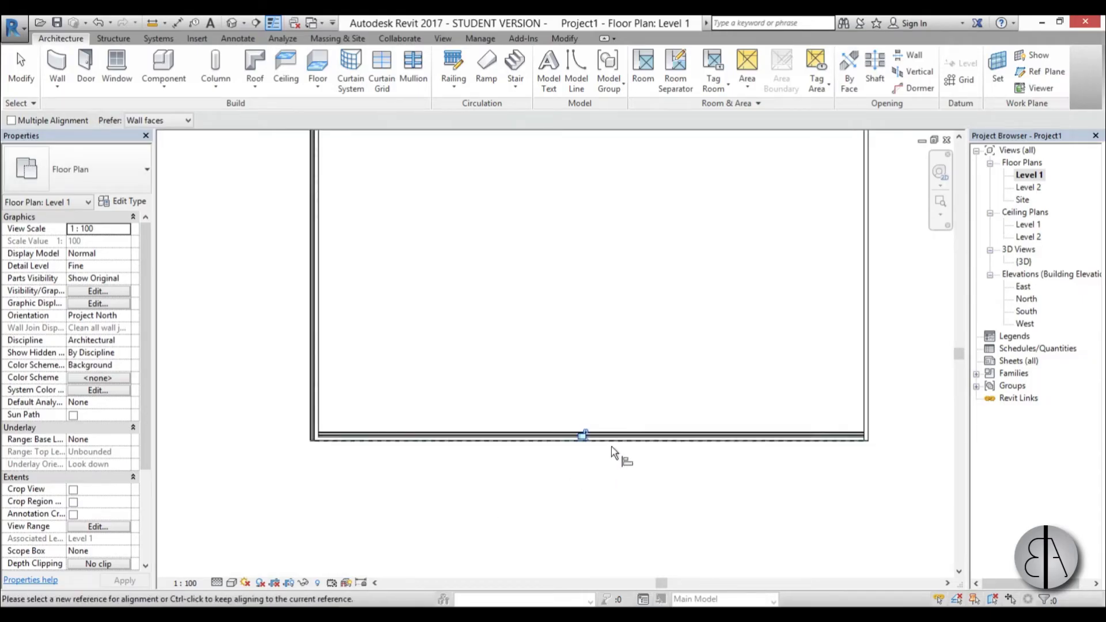
{"action": "key", "text": "Escape"}
{"action": "key", "text": "Escape"}
Step: Flip the orientation of the lower wall so its exterior side faces outward
{"action": "scroll", "coordinate": [415, 452], "scroll_direction": "up", "scroll_amount": 3}
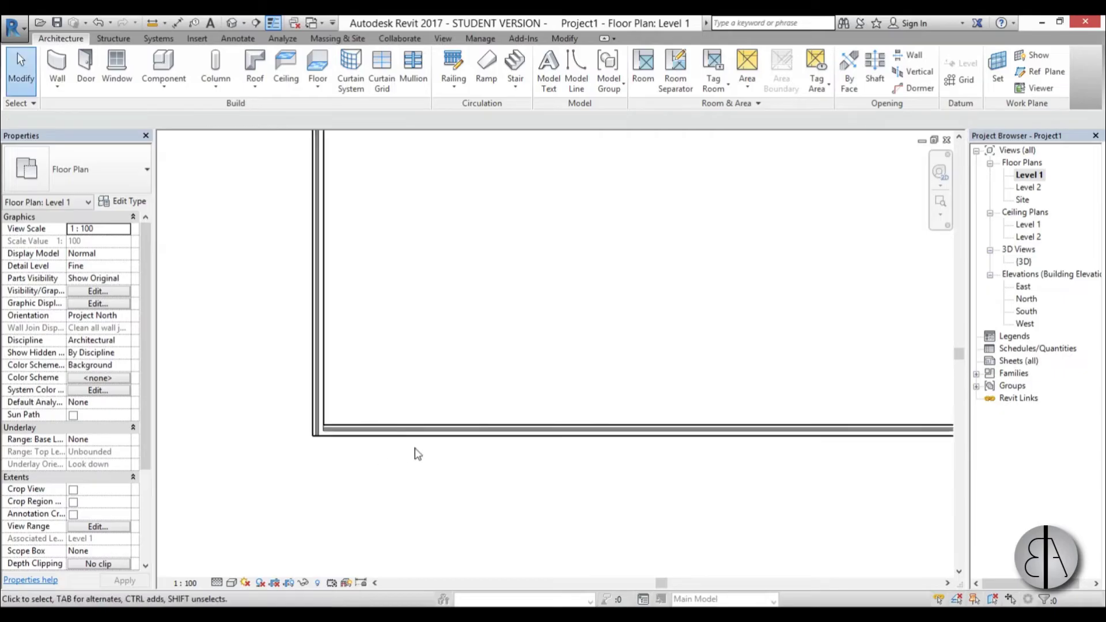
{"action": "scroll", "coordinate": [291, 421], "scroll_direction": "up", "scroll_amount": 2}
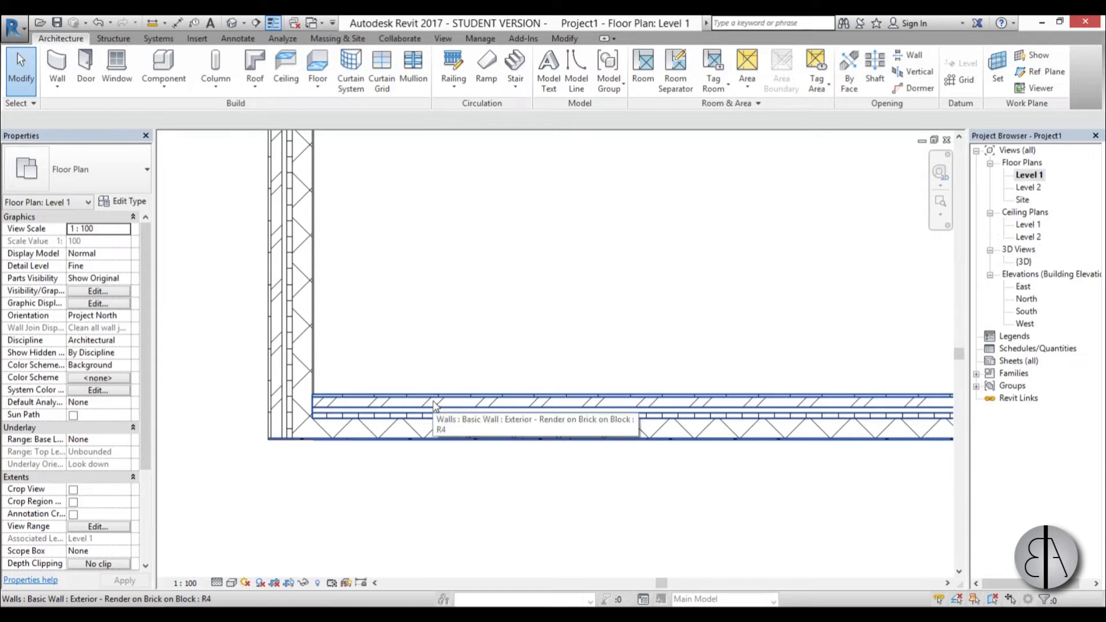
{"action": "left_click", "coordinate": [433, 405]}
{"action": "scroll", "coordinate": [370, 363], "scroll_direction": "down", "scroll_amount": 3}
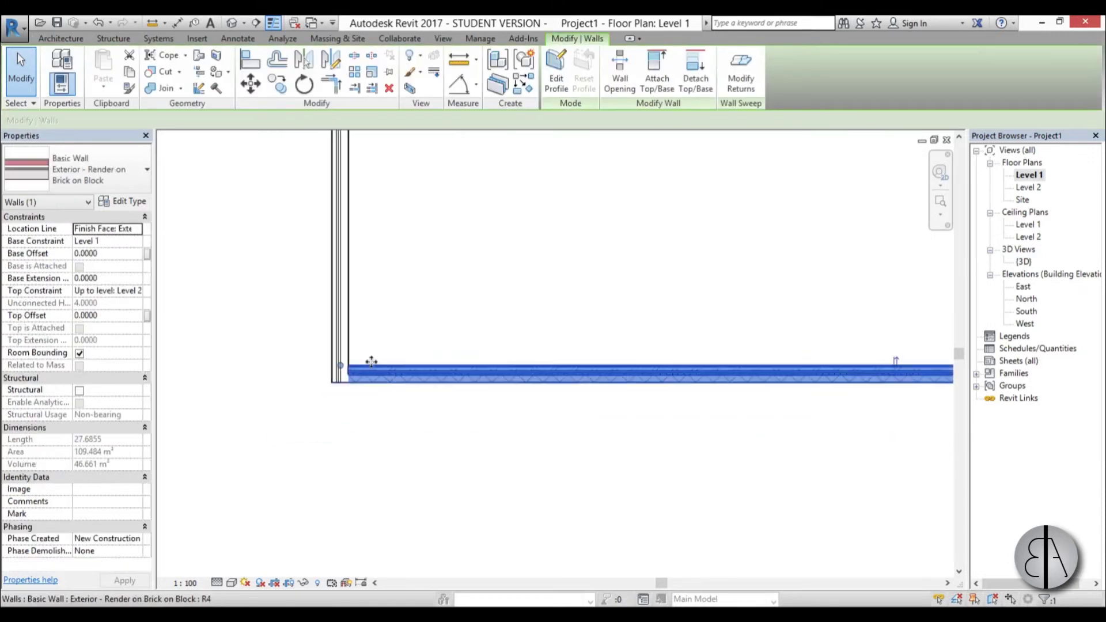
{"action": "middle_click_drag", "start_coordinate": [662, 395], "coordinate": [402, 432]}
{"action": "scroll", "coordinate": [461, 407], "scroll_direction": "up", "scroll_amount": 2}
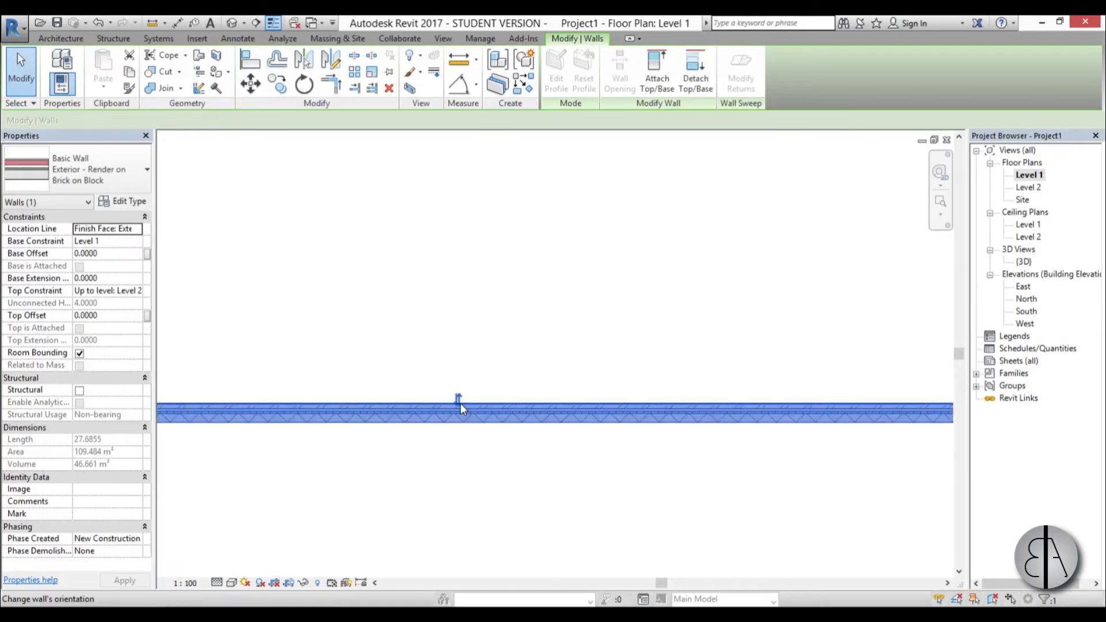
{"action": "left_click", "coordinate": [459, 398]}
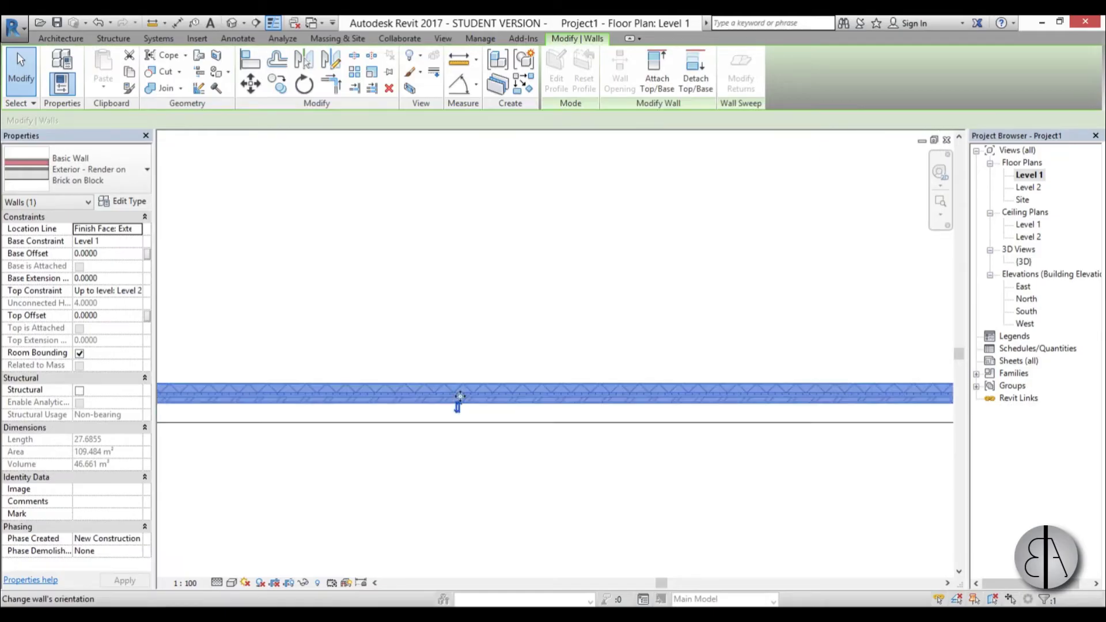
{"action": "scroll", "coordinate": [627, 400], "scroll_direction": "down", "scroll_amount": 2}
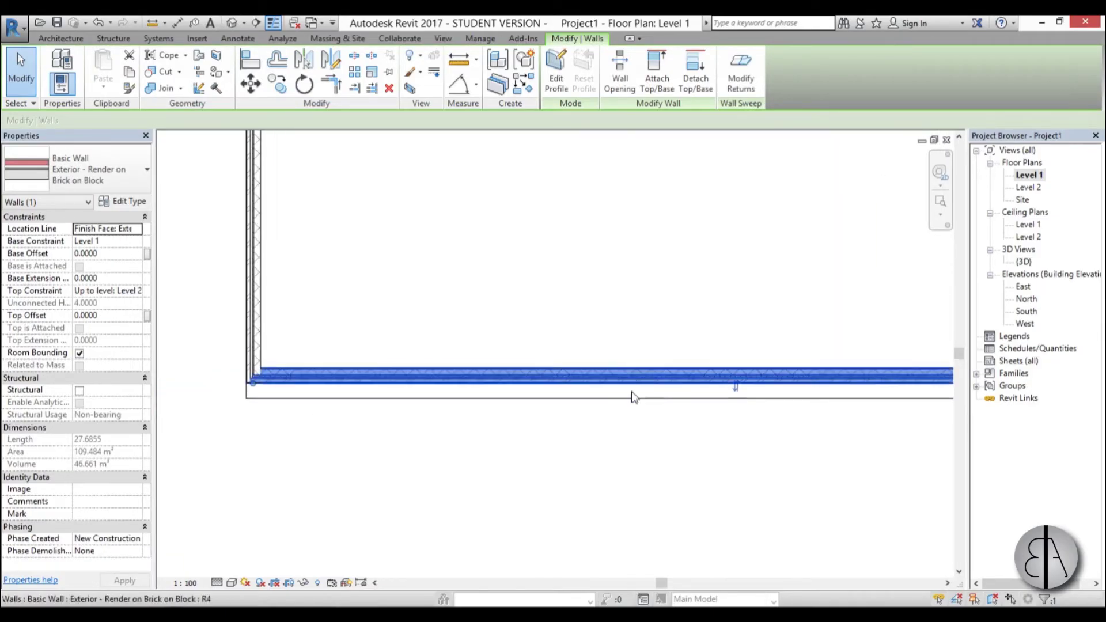
Step: Align the flipped lower wall's outer face with the floor's lower edge again
{"action": "left_click", "coordinate": [693, 414]}
{"action": "key", "text": "a"}
{"action": "key", "text": "l"}
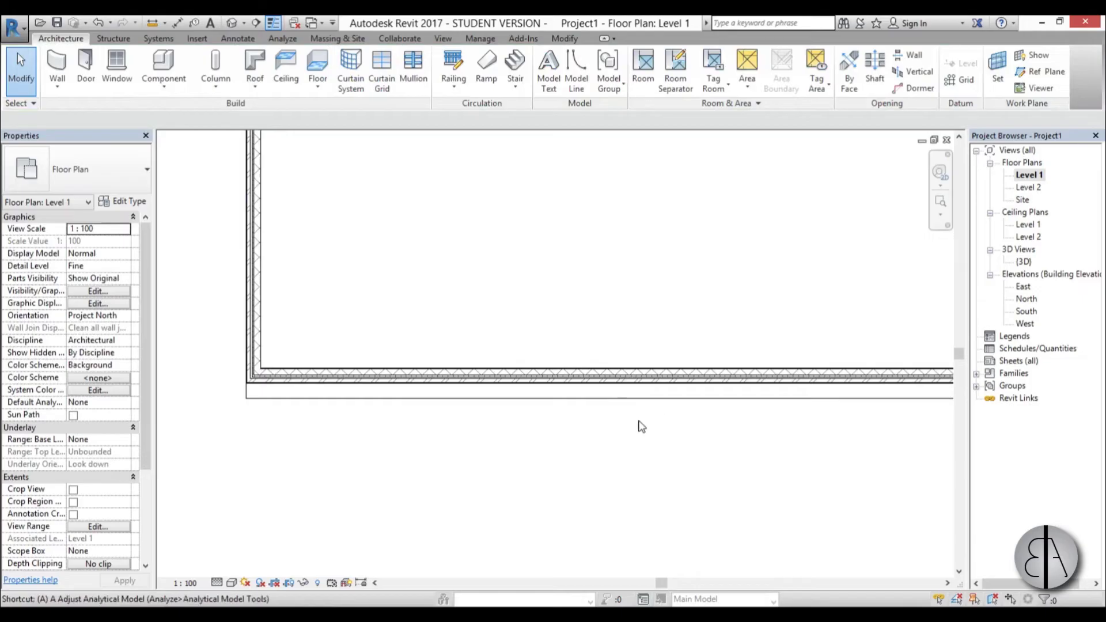
{"action": "left_click", "coordinate": [620, 386]}
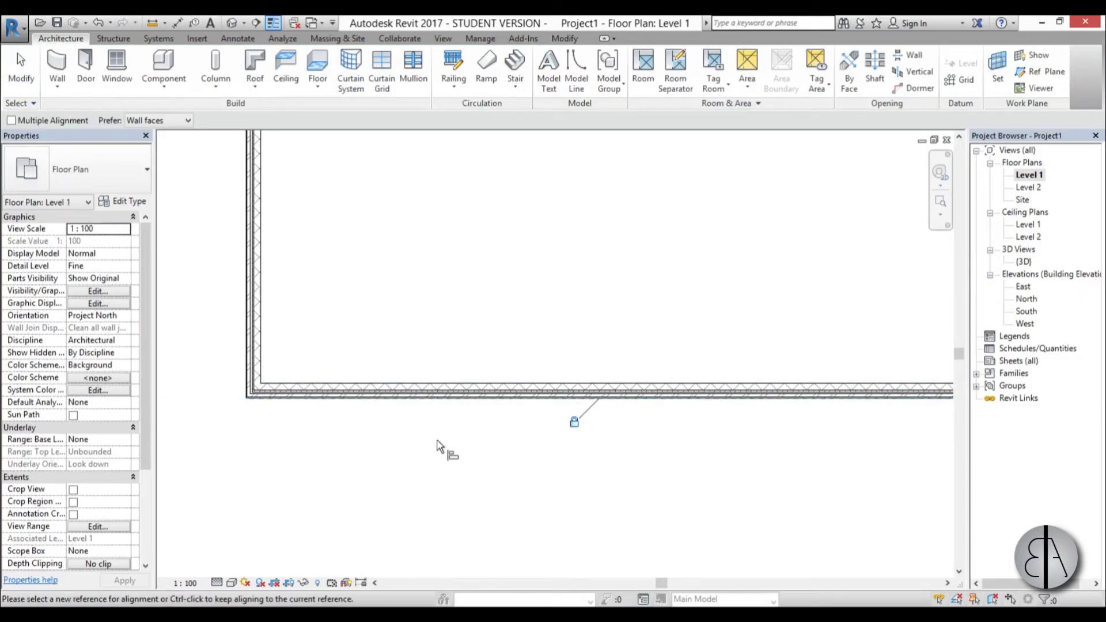
{"action": "scroll", "coordinate": [443, 455], "scroll_direction": "down", "scroll_amount": 6}
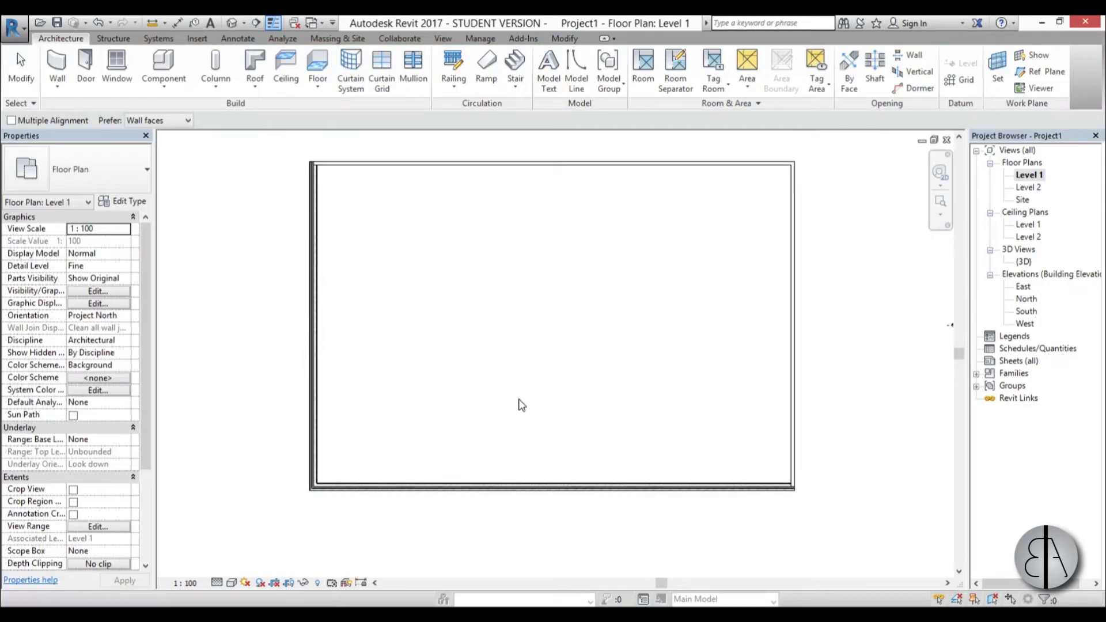
{"action": "key", "text": "Escape"}
{"action": "key", "text": "Escape"}
{"action": "middle_click_drag", "start_coordinate": [531, 382], "coordinate": [511, 398]}
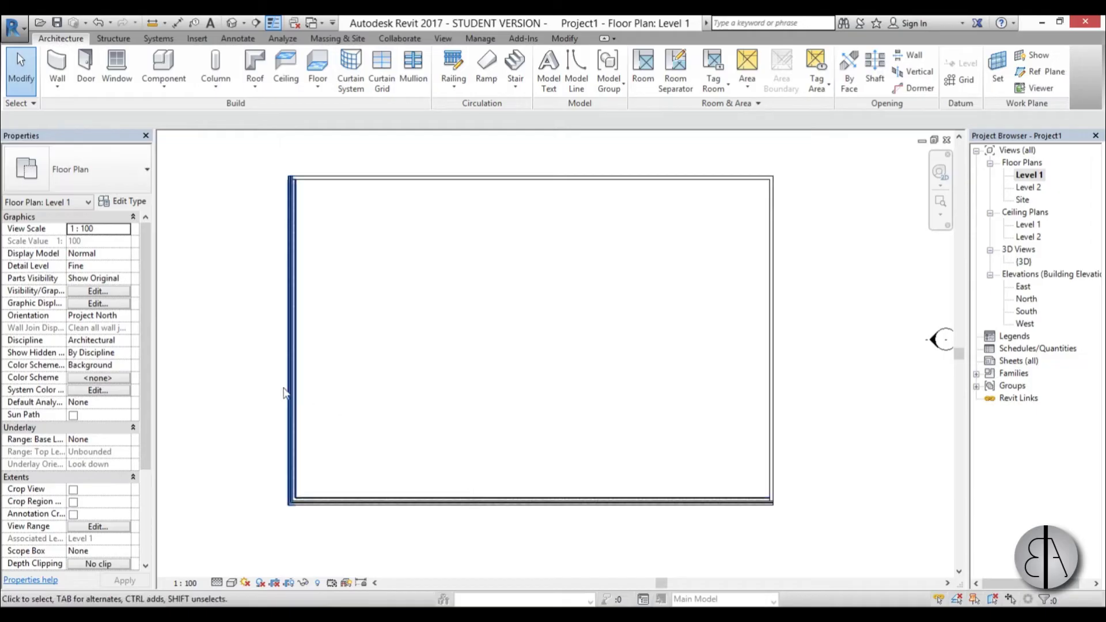
Step: Split the upper Generic - 200mm wall at two points about 2.1 m apart near its left end with Split Element
{"action": "left_click", "coordinate": [526, 180]}
{"action": "middle_click_drag", "start_coordinate": [509, 227], "coordinate": [511, 286]}
{"action": "scroll", "coordinate": [509, 233], "scroll_direction": "up", "scroll_amount": 2}
{"action": "scroll", "coordinate": [507, 233], "scroll_direction": "up", "scroll_amount": 1}
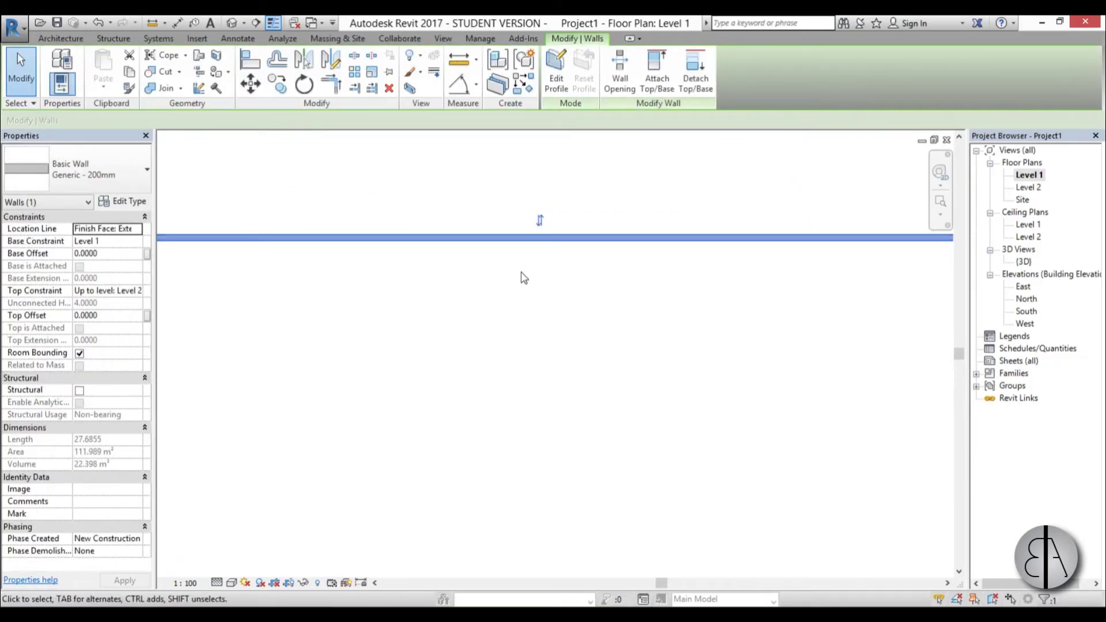
{"action": "key", "text": "Escape"}
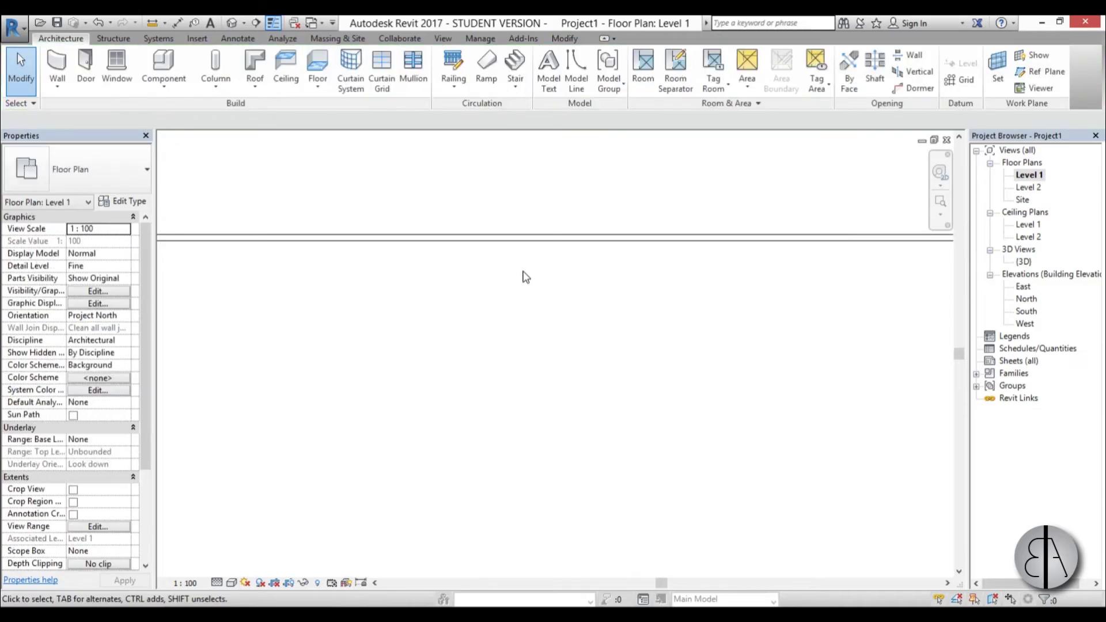
{"action": "scroll", "coordinate": [527, 277], "scroll_direction": "down", "scroll_amount": 3}
{"action": "key", "text": "s"}
{"action": "key", "text": "l"}
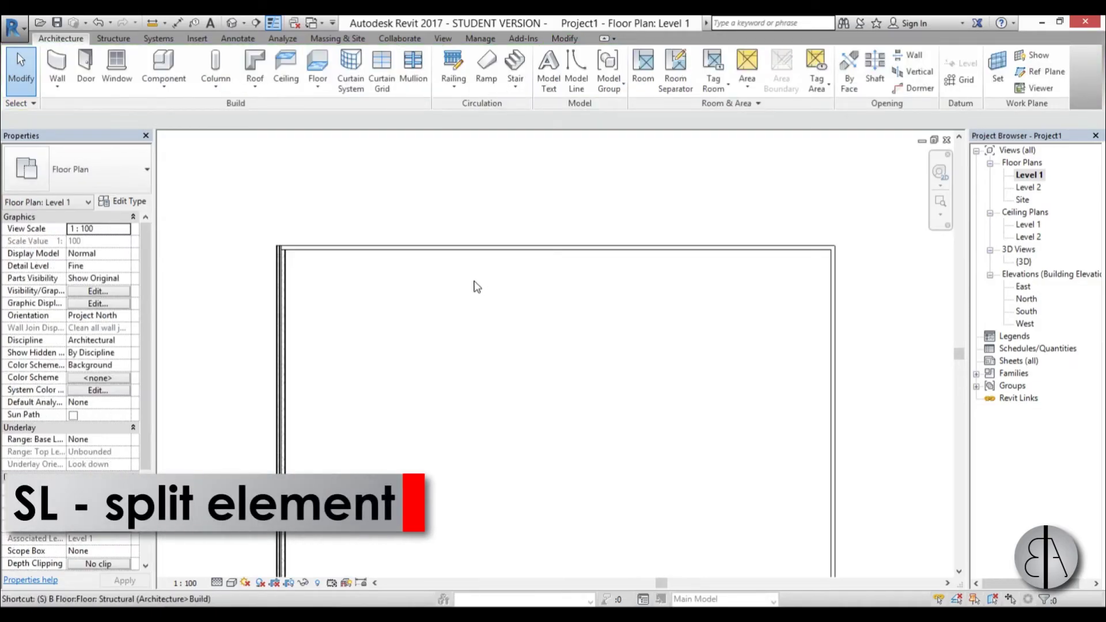
{"action": "left_click", "coordinate": [386, 245]}
{"action": "scroll", "coordinate": [404, 246], "scroll_direction": "up", "scroll_amount": 3}
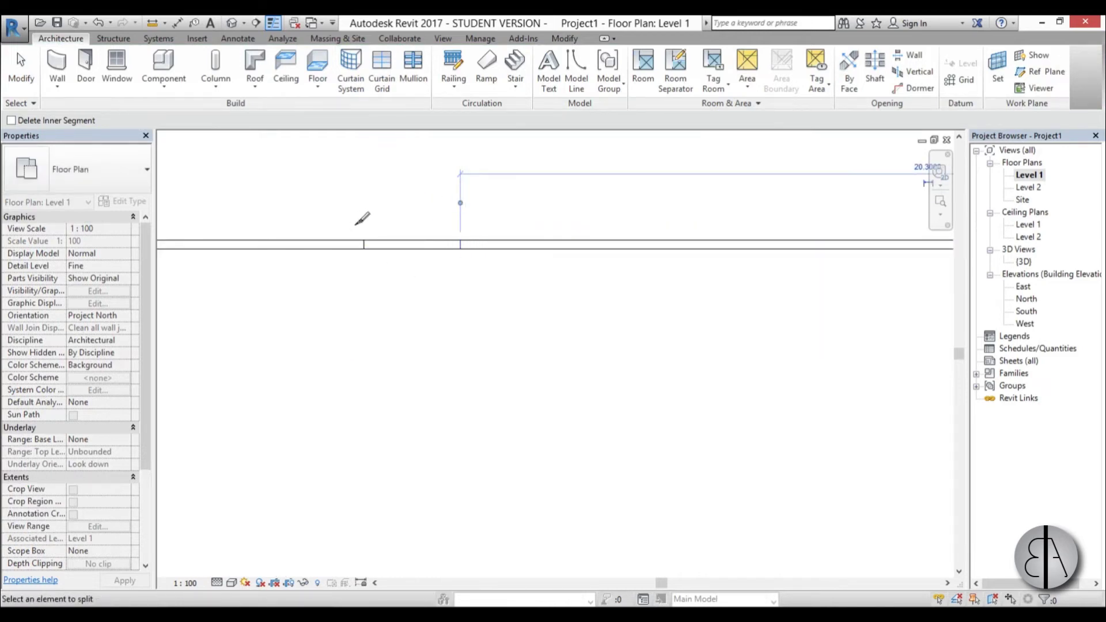
{"action": "key", "text": "Escape"}
Step: Delete the short segment between the two splits in the upper wall
{"action": "left_click", "coordinate": [407, 247]}
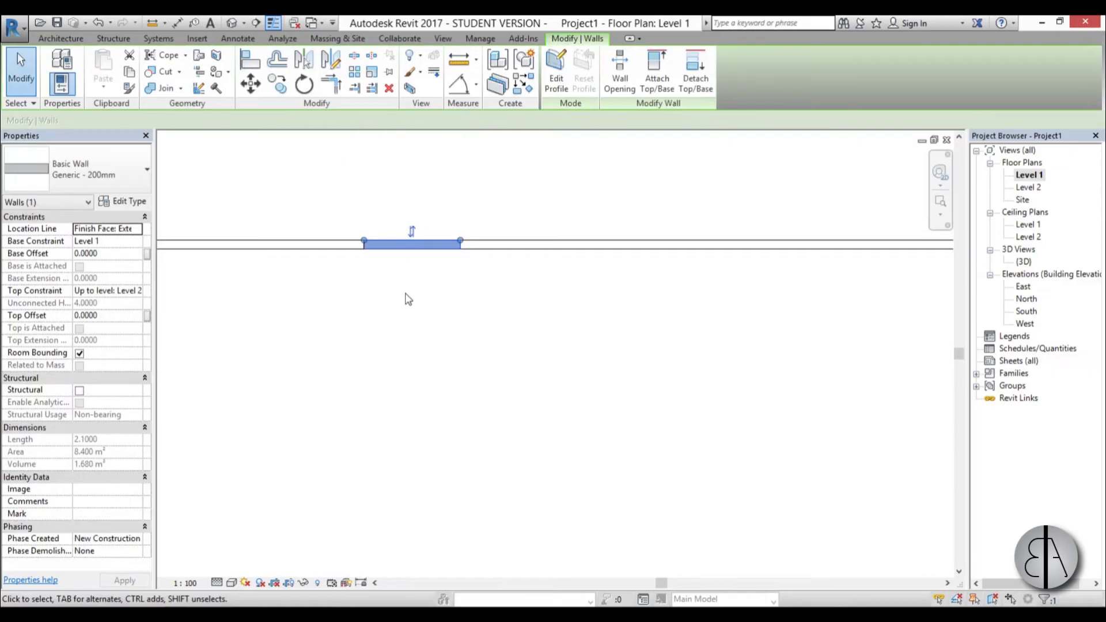
{"action": "key", "text": "Delete"}
{"action": "scroll", "coordinate": [395, 274], "scroll_direction": "down", "scroll_amount": 2}
{"action": "middle_click_drag", "start_coordinate": [388, 272], "coordinate": [402, 249]}
Step: Cut a rectangular wall opening about 3.8 m wide in the long remaining part of the upper wall
{"action": "left_click", "coordinate": [406, 239]}
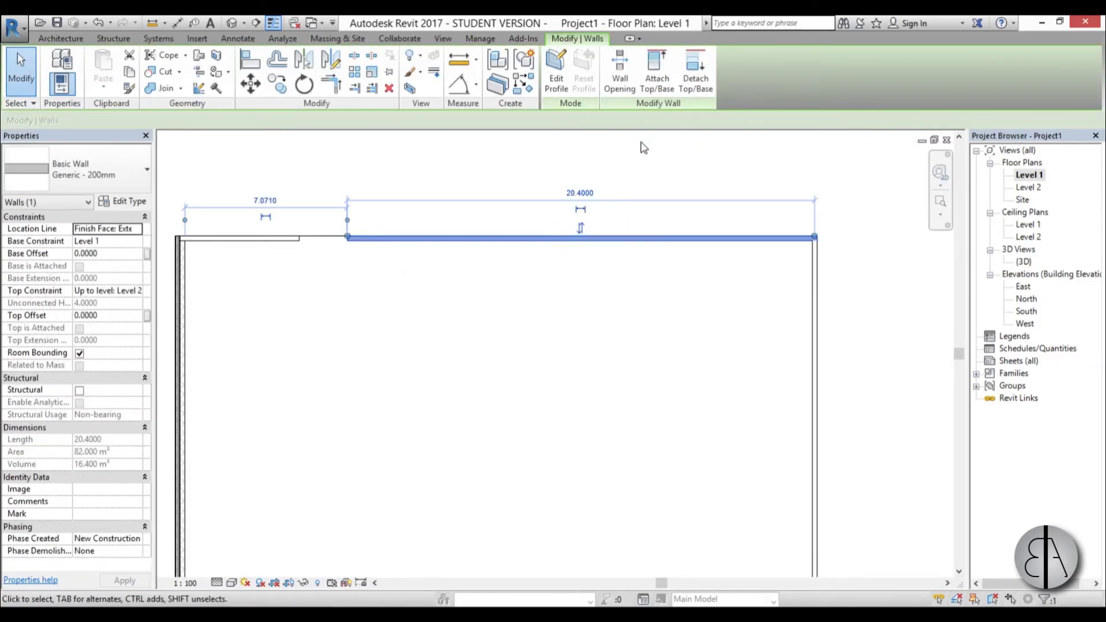
{"action": "left_click", "coordinate": [622, 92]}
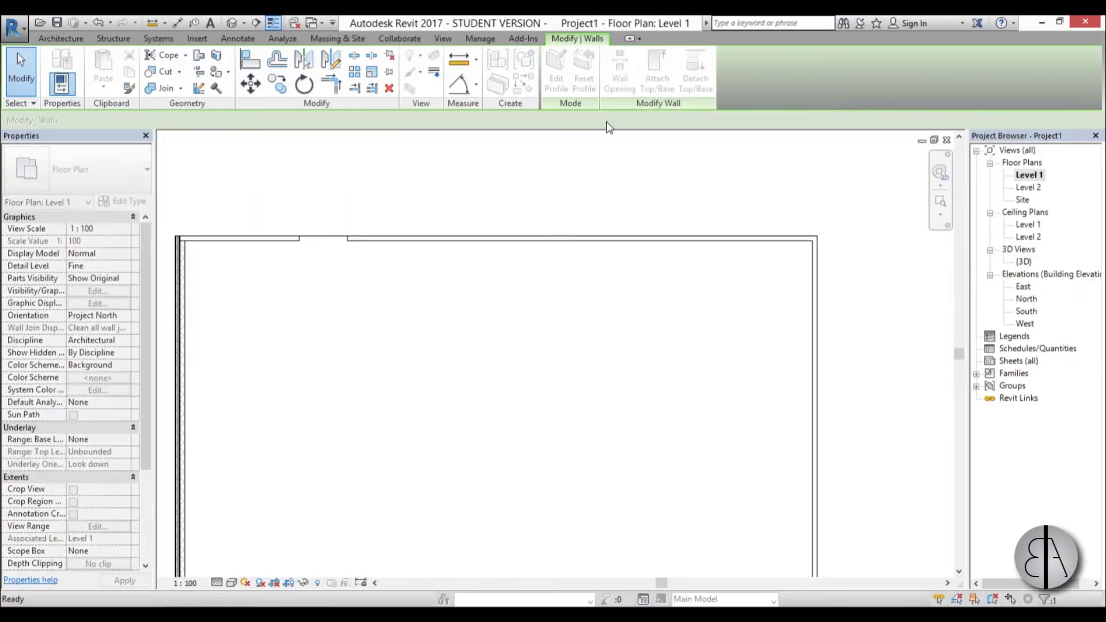
{"action": "left_click", "coordinate": [531, 241]}
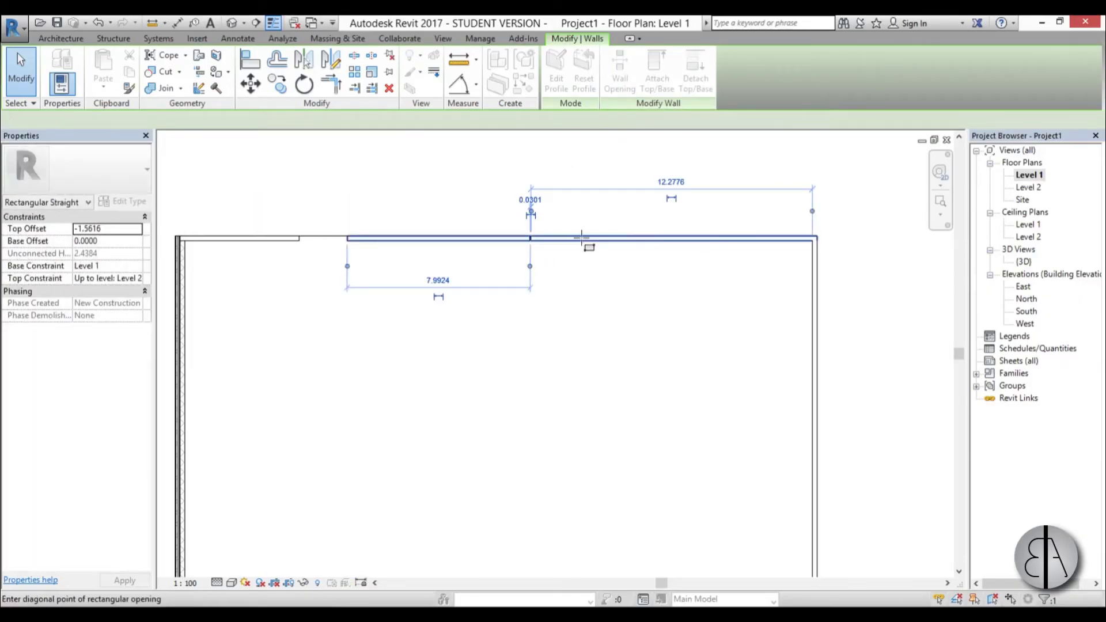
{"action": "left_click", "coordinate": [582, 237]}
{"action": "left_click", "coordinate": [493, 266]}
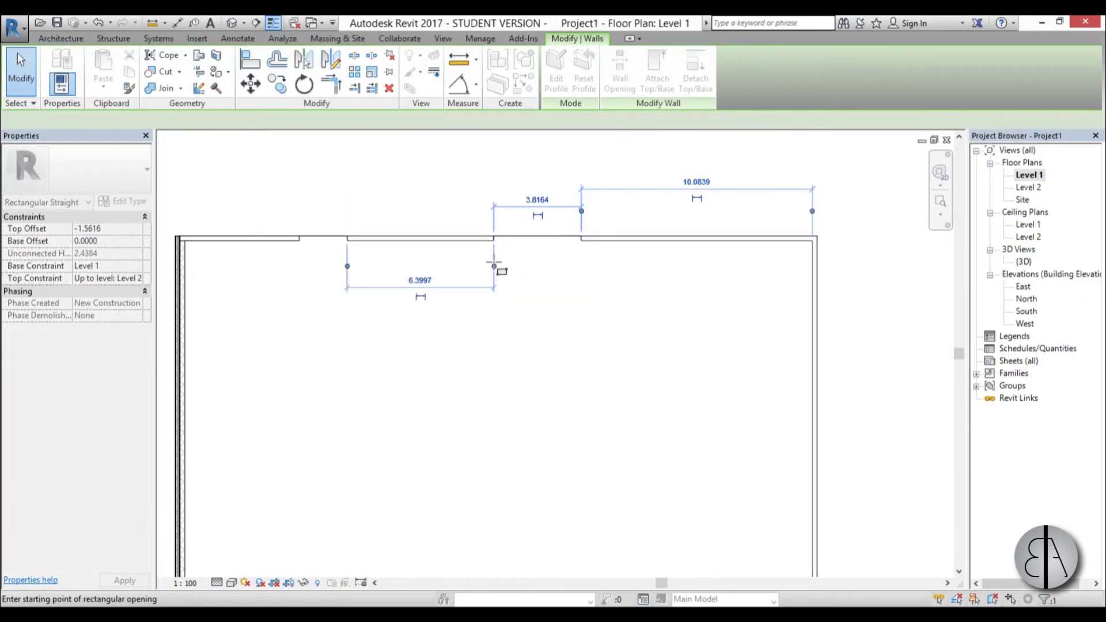
{"action": "scroll", "coordinate": [533, 256], "scroll_direction": "up", "scroll_amount": 2}
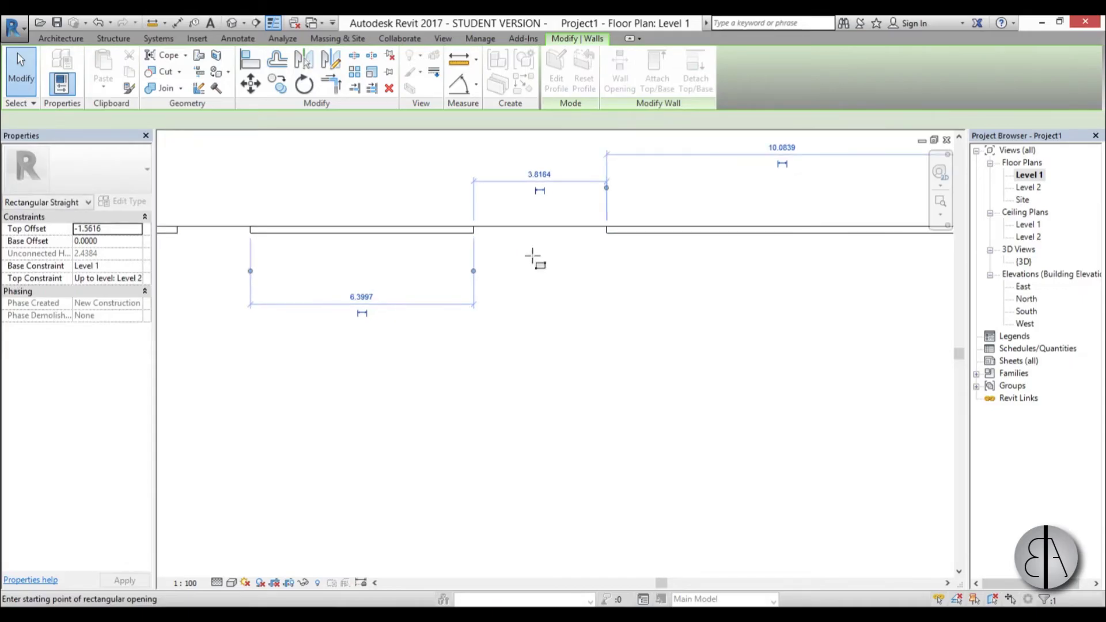
Step: Move the wall opening's left end to about 7.7 m from the neighbouring gap, and shift its right end further right
{"action": "key", "text": "Escape"}
{"action": "key", "text": "Escape"}
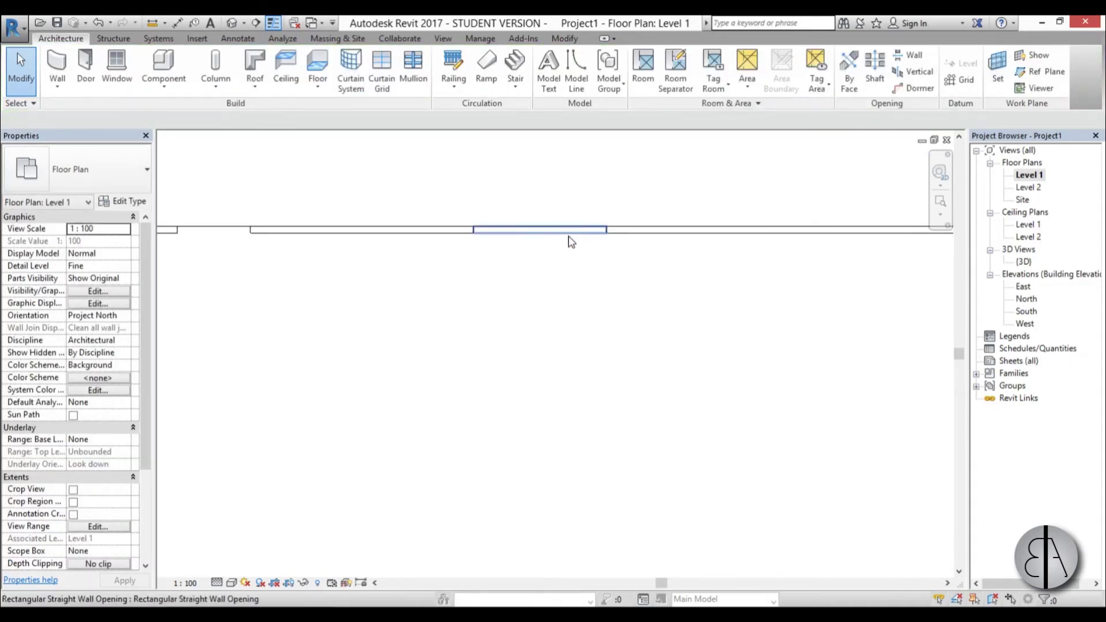
{"action": "left_click", "coordinate": [568, 238]}
{"action": "left_click_drag", "start_coordinate": [473, 237], "coordinate": [524, 231]}
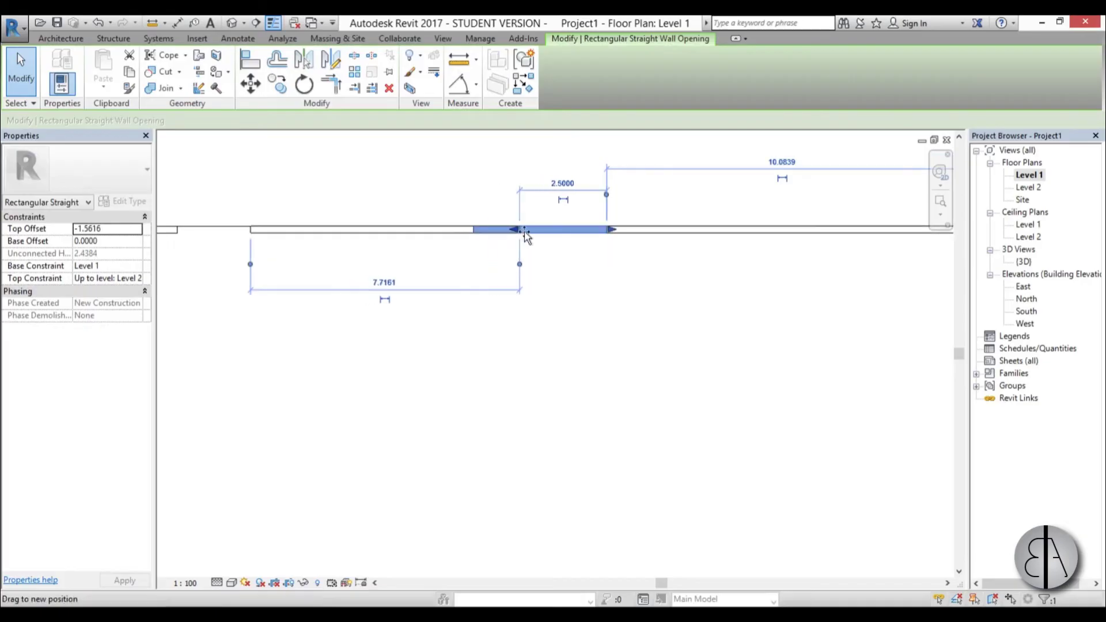
{"action": "left_click", "coordinate": [563, 254]}
{"action": "left_click", "coordinate": [609, 239]}
{"action": "left_click_drag", "start_coordinate": [609, 239], "coordinate": [649, 247]}
{"action": "left_click", "coordinate": [588, 247]}
Step: Open the {3D} view and orbit to a low side angle showing the walls beneath the hip roof
{"action": "scroll", "coordinate": [533, 276], "scroll_direction": "down", "scroll_amount": 3}
{"action": "scroll", "coordinate": [522, 247], "scroll_direction": "down", "scroll_amount": 2}
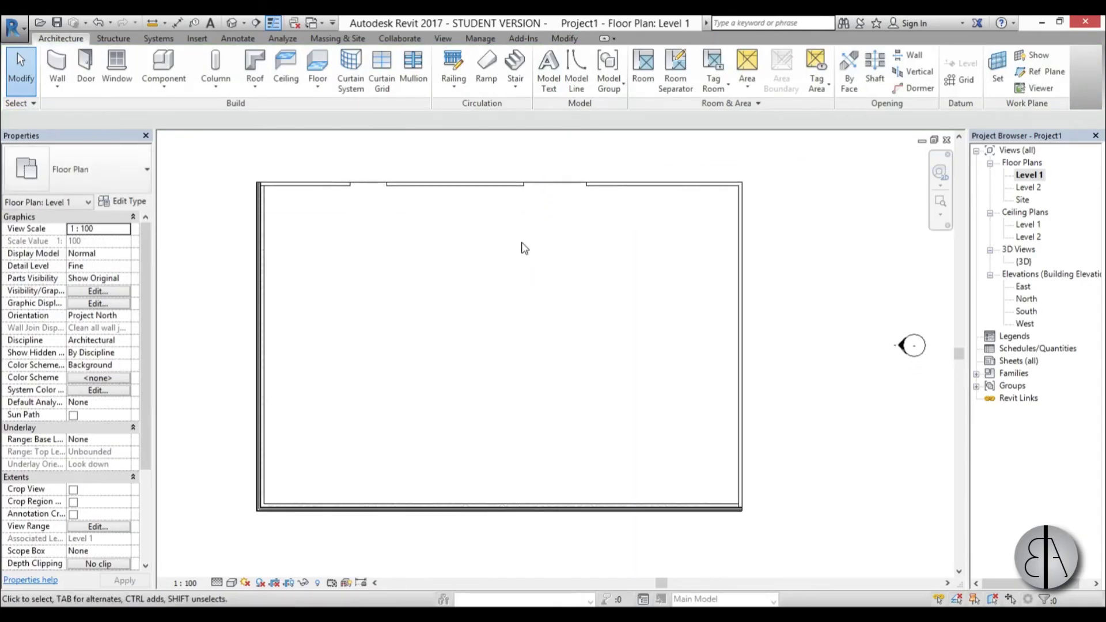
{"action": "scroll", "coordinate": [511, 299], "scroll_direction": "down", "scroll_amount": 2}
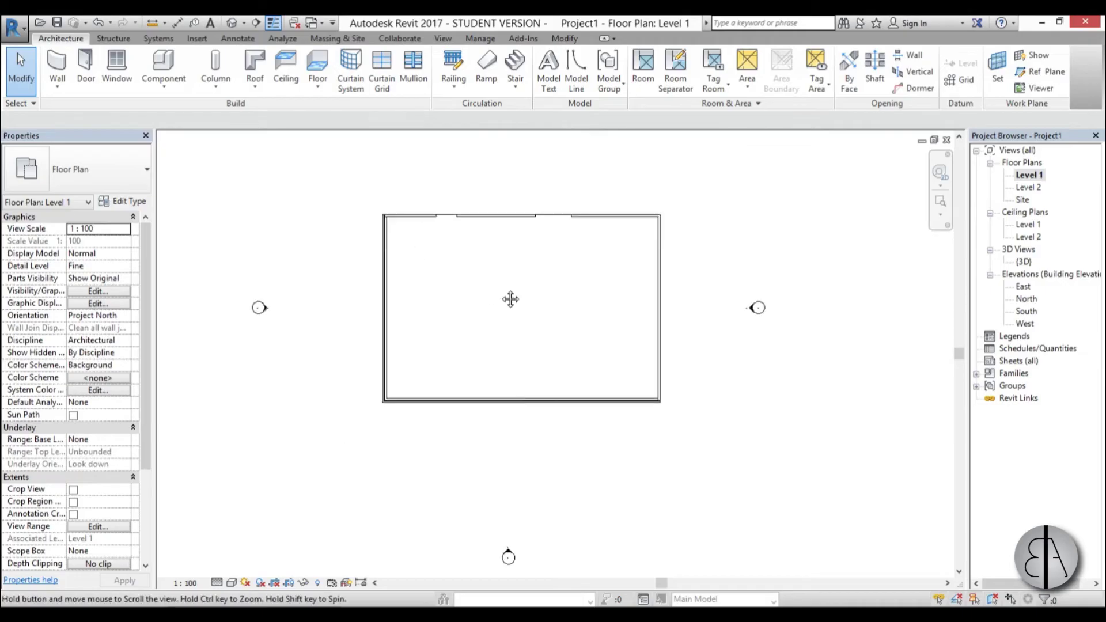
{"action": "scroll", "coordinate": [503, 237], "scroll_direction": "up", "scroll_amount": 3}
{"action": "scroll", "coordinate": [519, 293], "scroll_direction": "down", "scroll_amount": 3}
{"action": "scroll", "coordinate": [508, 286], "scroll_direction": "up", "scroll_amount": 1}
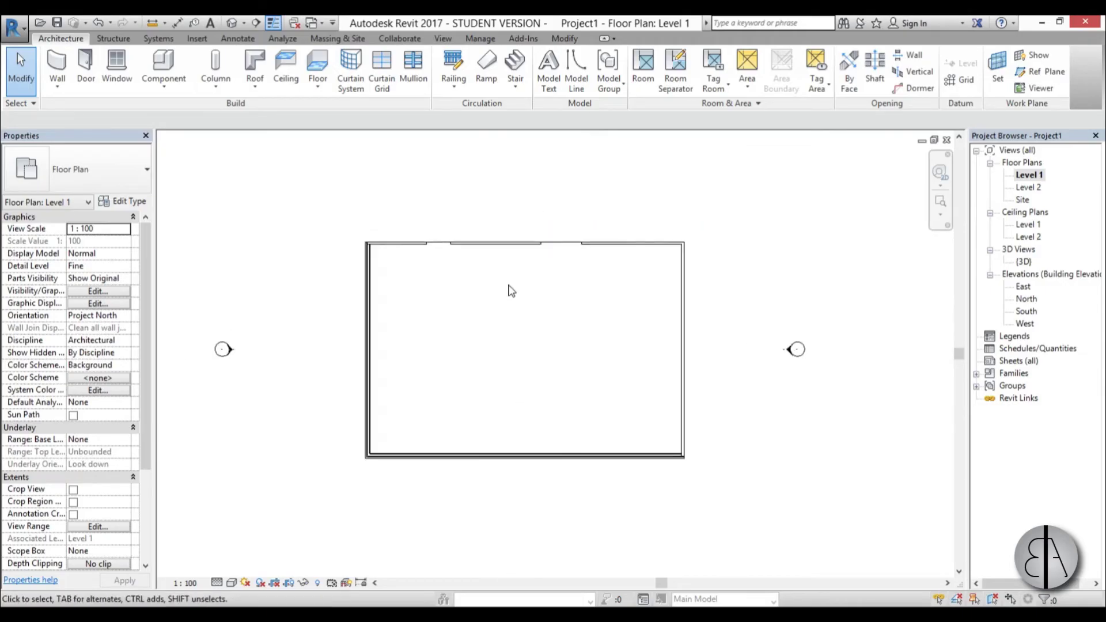
{"action": "double_click", "coordinate": [1022, 262]}
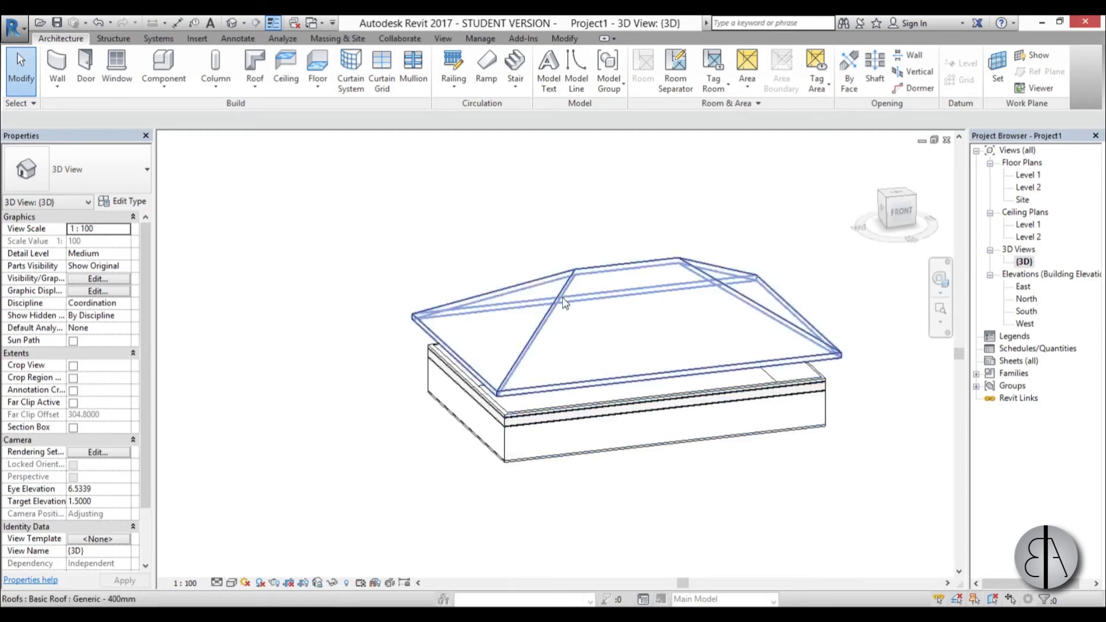
{"action": "middle_click_drag", "start_coordinate": [649, 494], "coordinate": [557, 346], "text": "shift"}
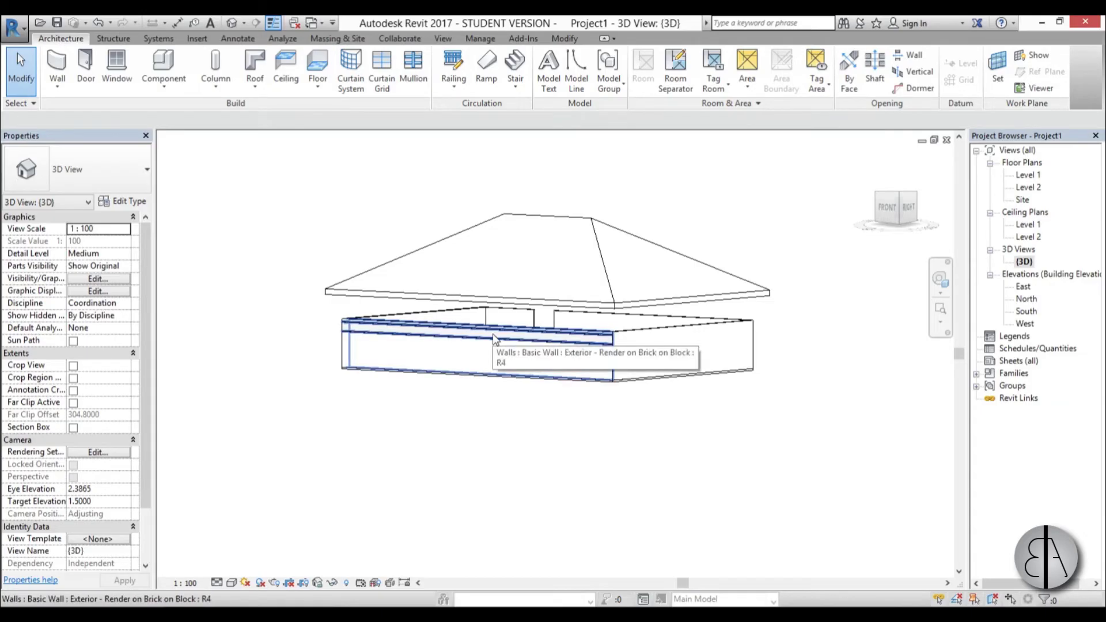
Step: Attach the tops of the whole chain of walls to the hip roof above
{"action": "key", "text": "Tab"}
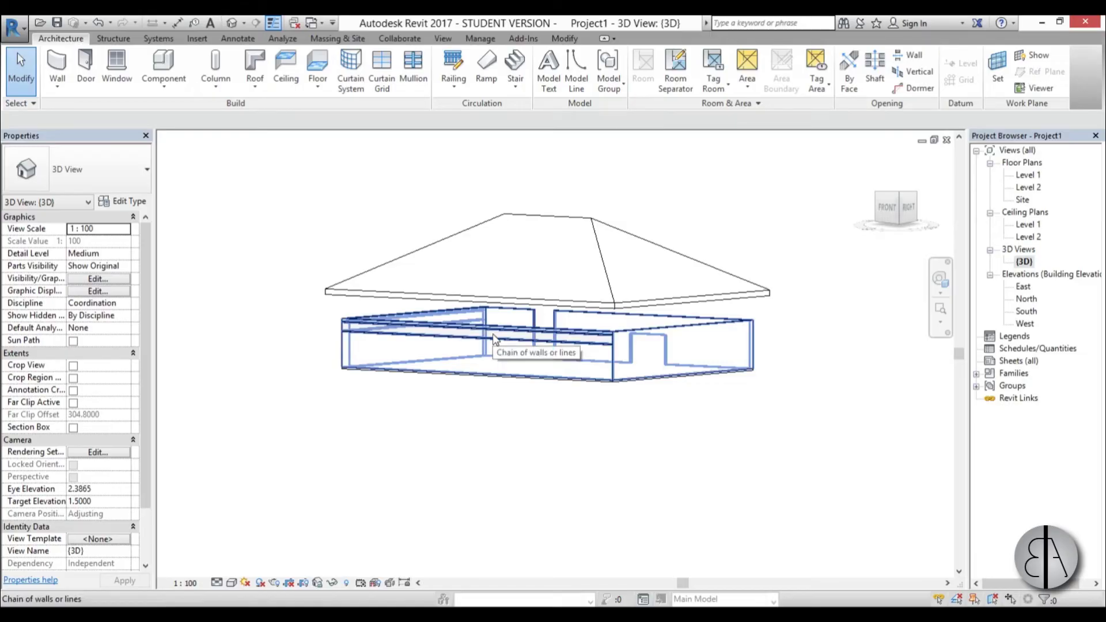
{"action": "left_click", "coordinate": [493, 335]}
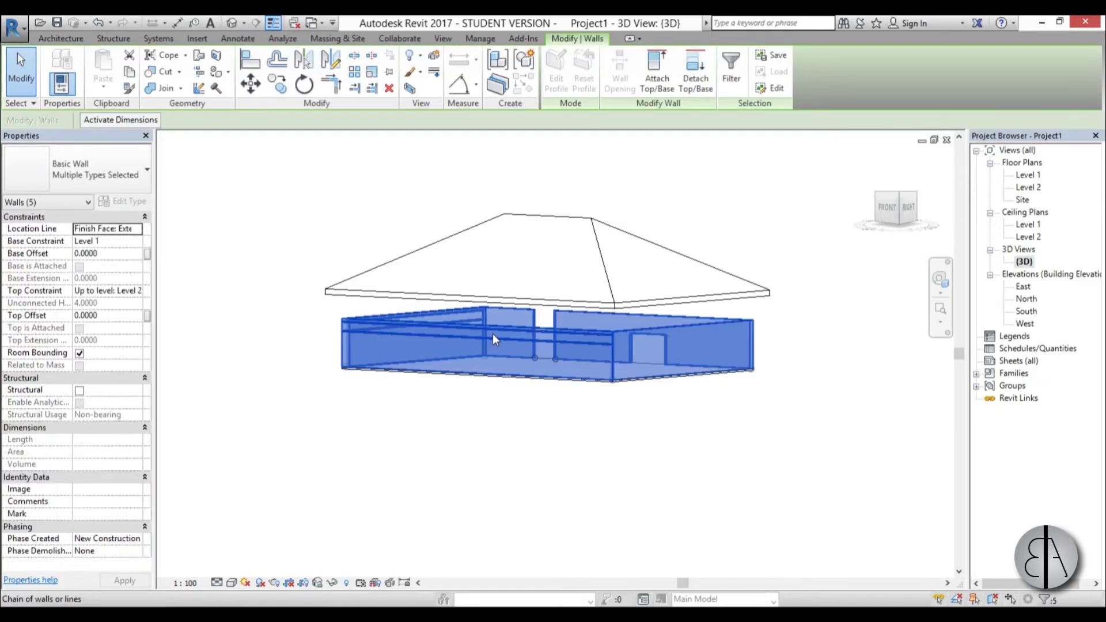
{"action": "left_click", "coordinate": [654, 92]}
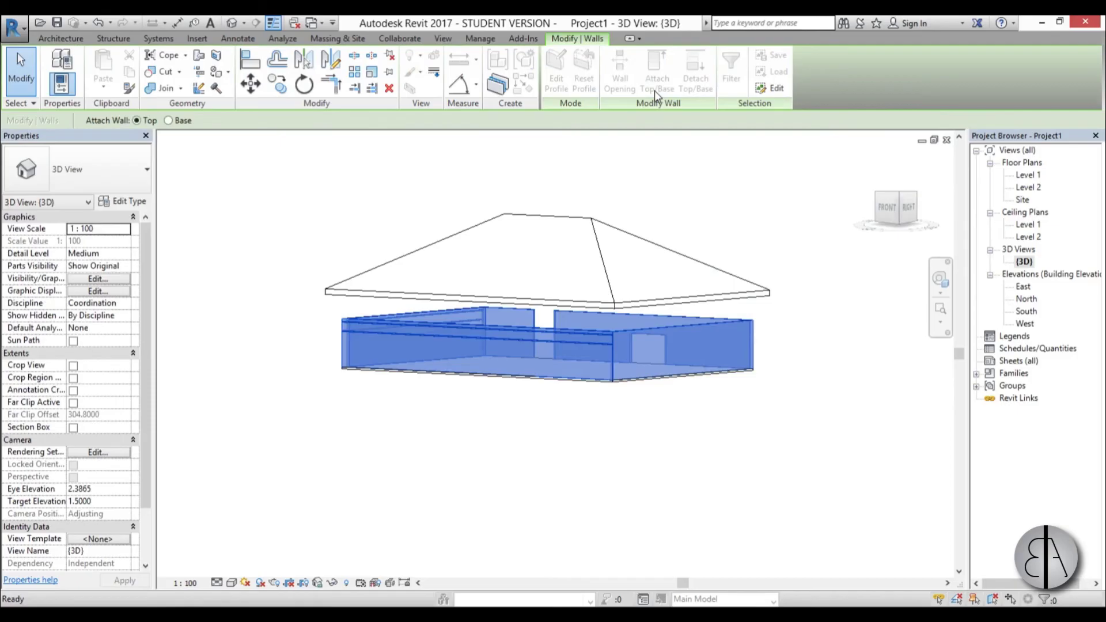
{"action": "left_click", "coordinate": [605, 226]}
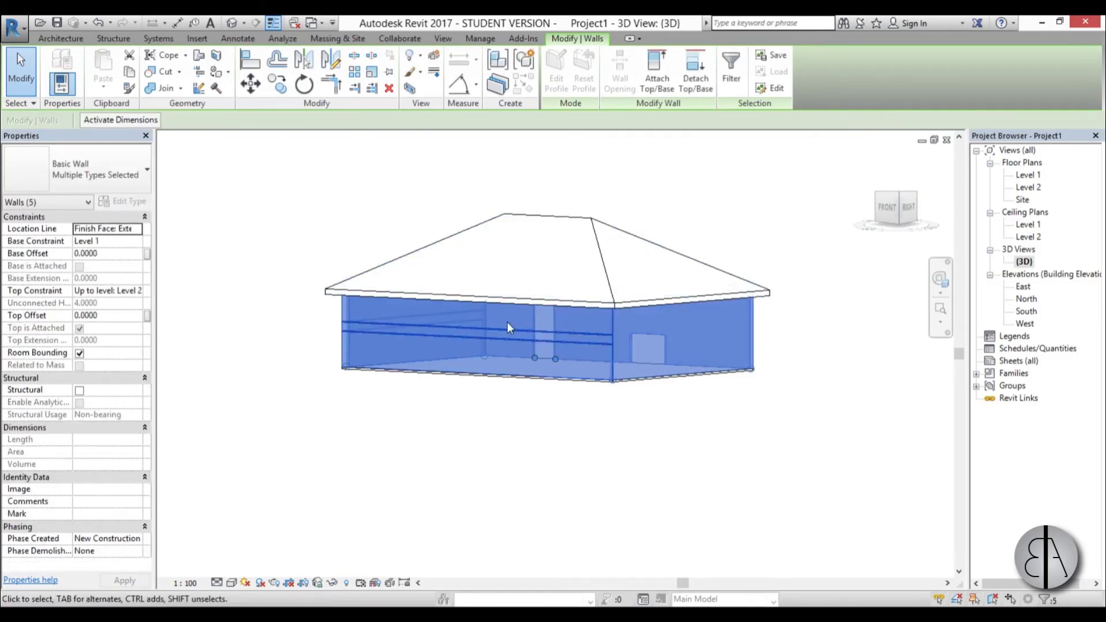
{"action": "scroll", "coordinate": [506, 324], "scroll_direction": "up", "scroll_amount": 2}
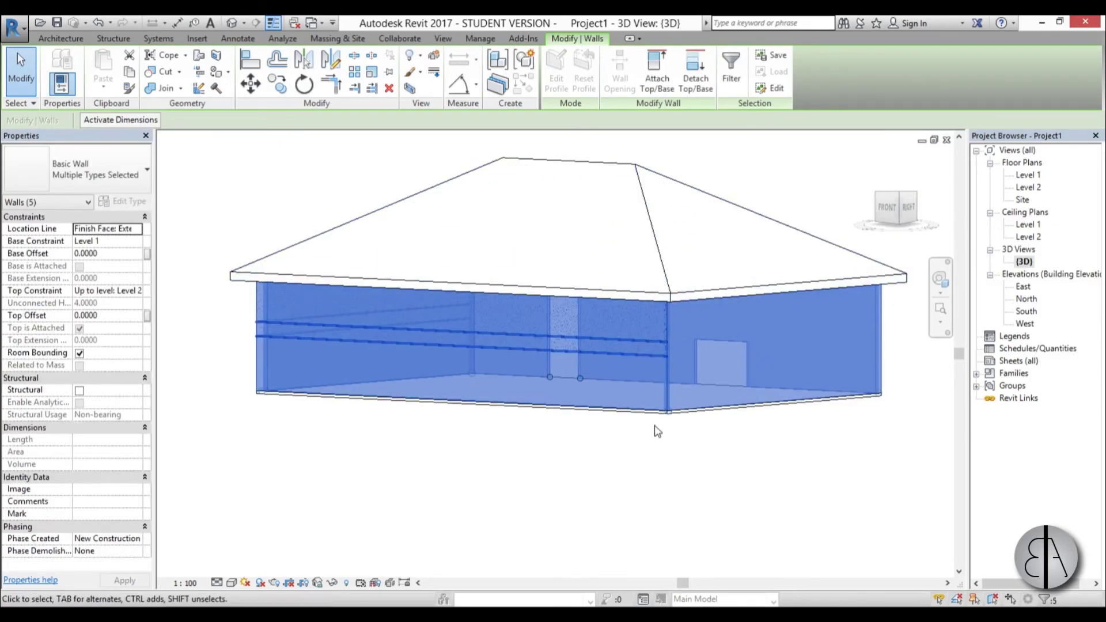
{"action": "left_click", "coordinate": [657, 446]}
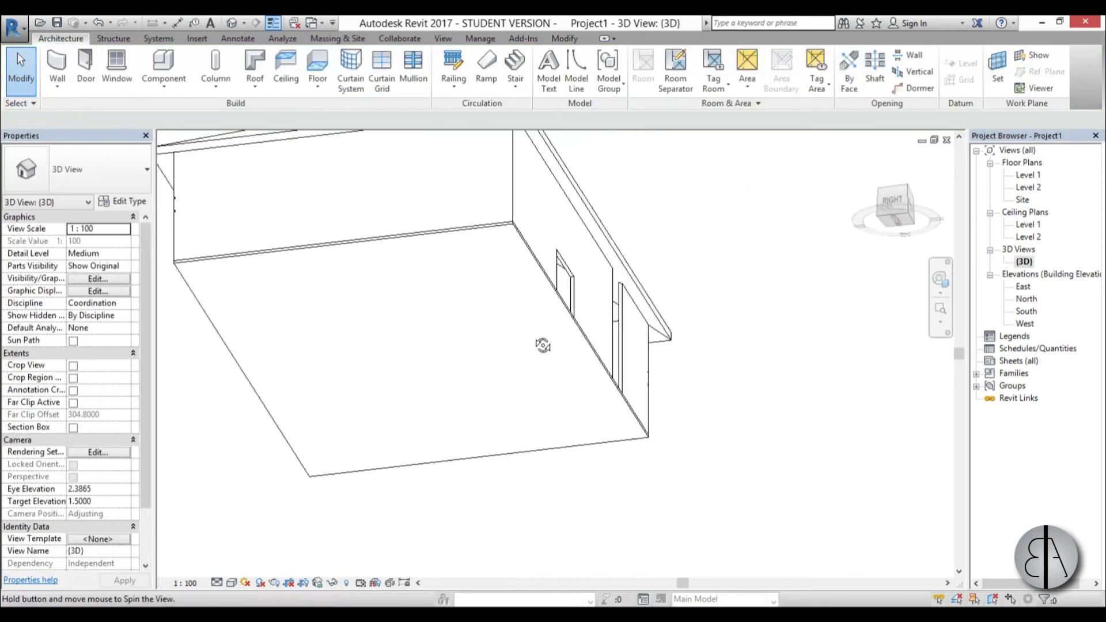
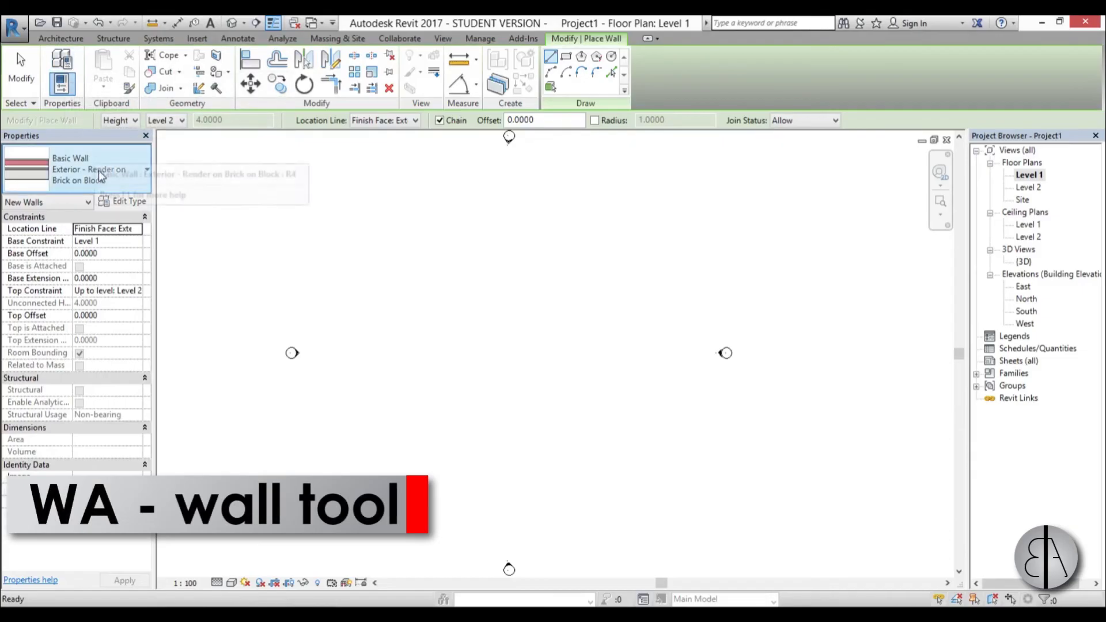
Step: Draw a horizontal Generic - 200mm wall about 13 m long in the middle of the Level 1 floor plan
{"action": "left_click", "coordinate": [99, 171]}
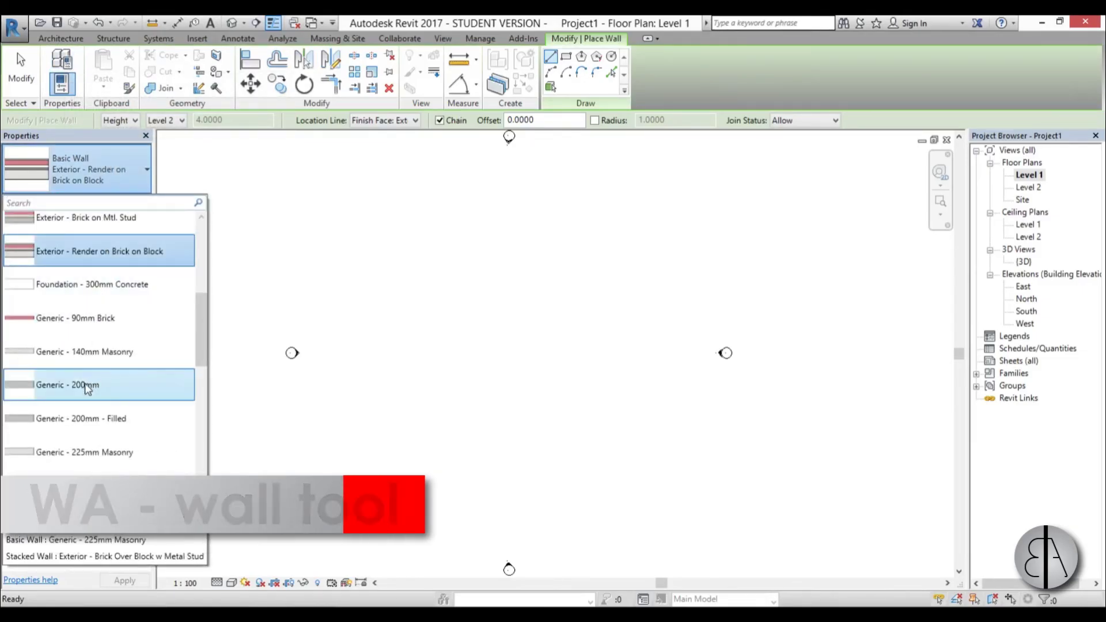
{"action": "left_click", "coordinate": [43, 384]}
{"action": "left_click", "coordinate": [429, 350]}
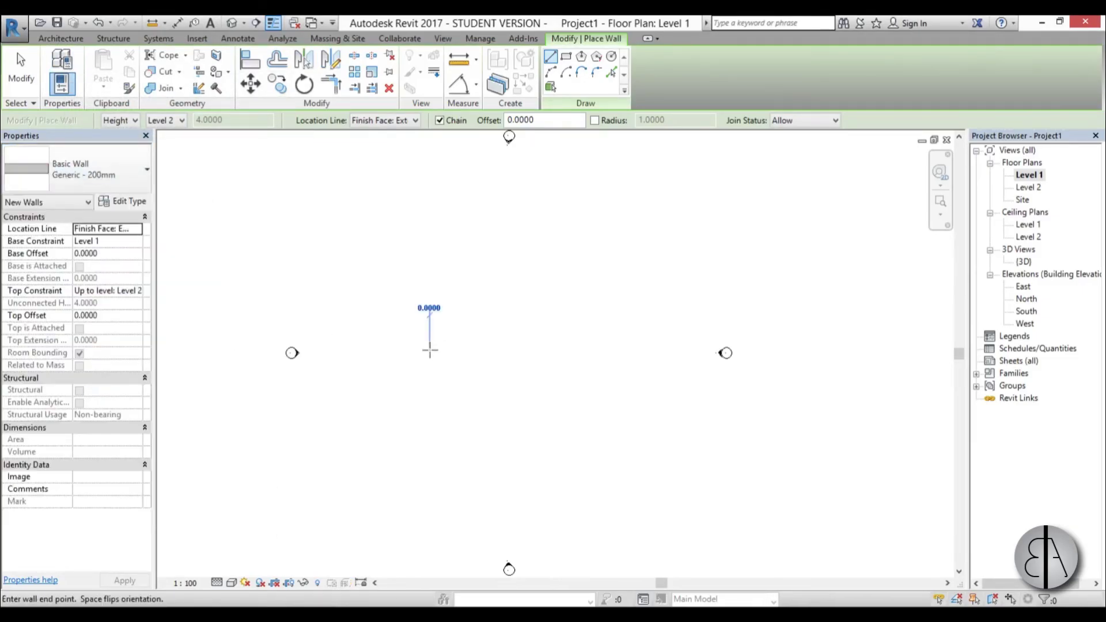
{"action": "left_click", "coordinate": [541, 349]}
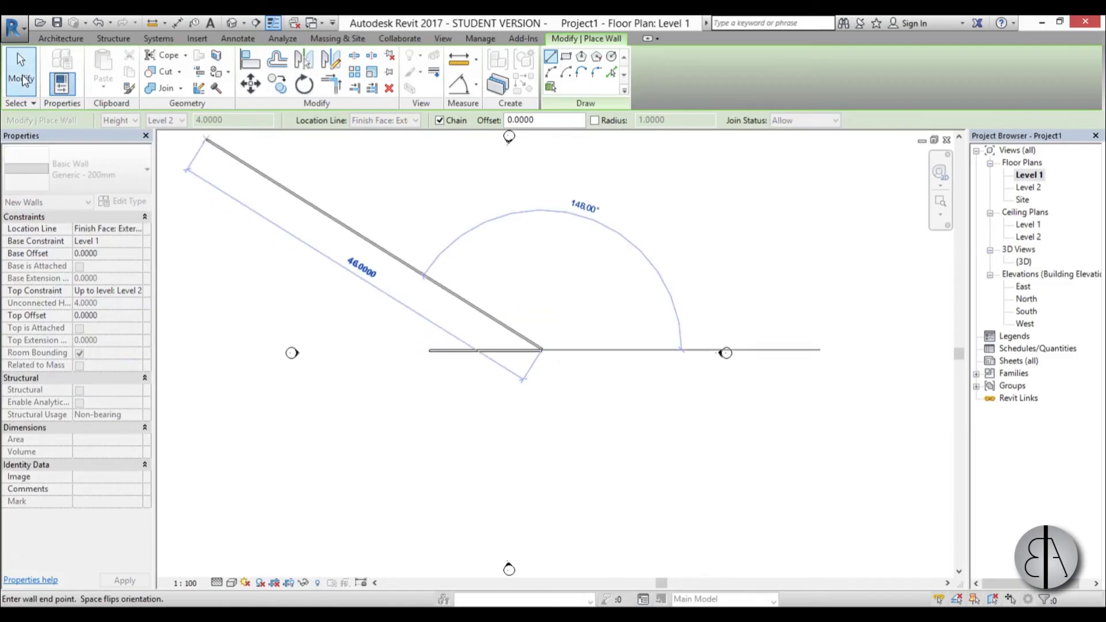
{"action": "key", "text": "Escape"}
{"action": "key", "text": "Escape"}
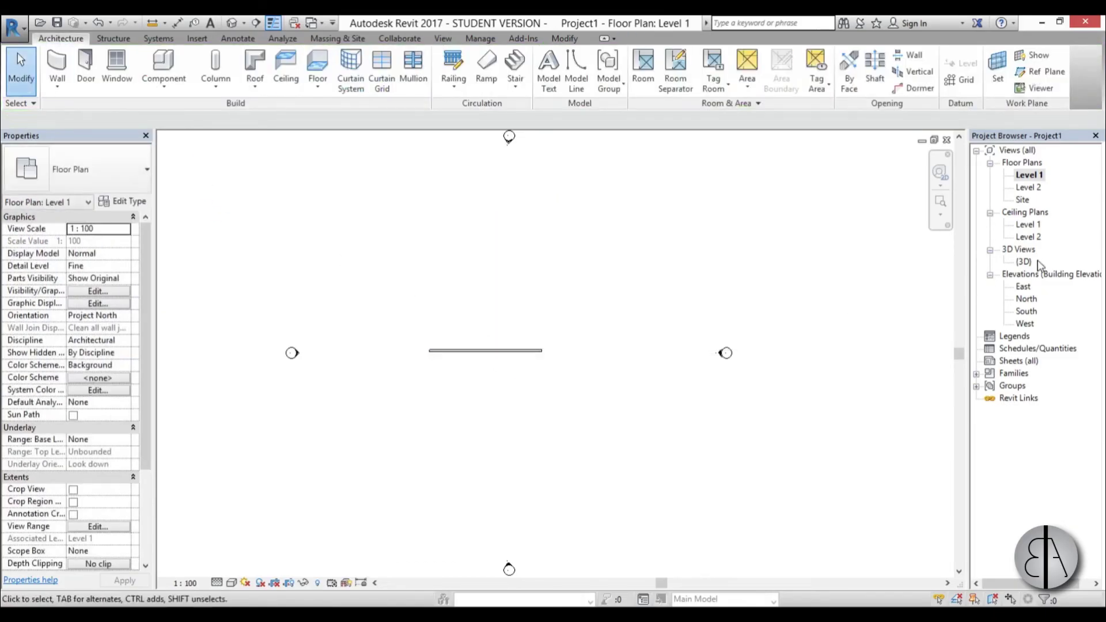
Step: Open the new Generic - 200mm wall's profile for editing in the {3D} view
{"action": "double_click", "coordinate": [1038, 263]}
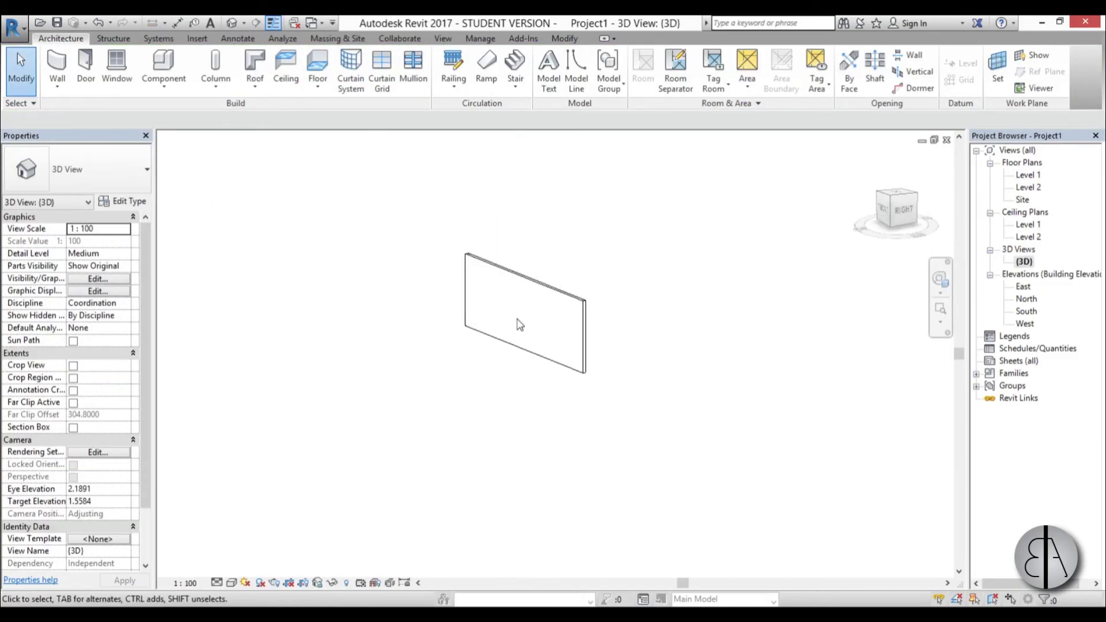
{"action": "scroll", "coordinate": [520, 325], "scroll_direction": "up", "scroll_amount": 5}
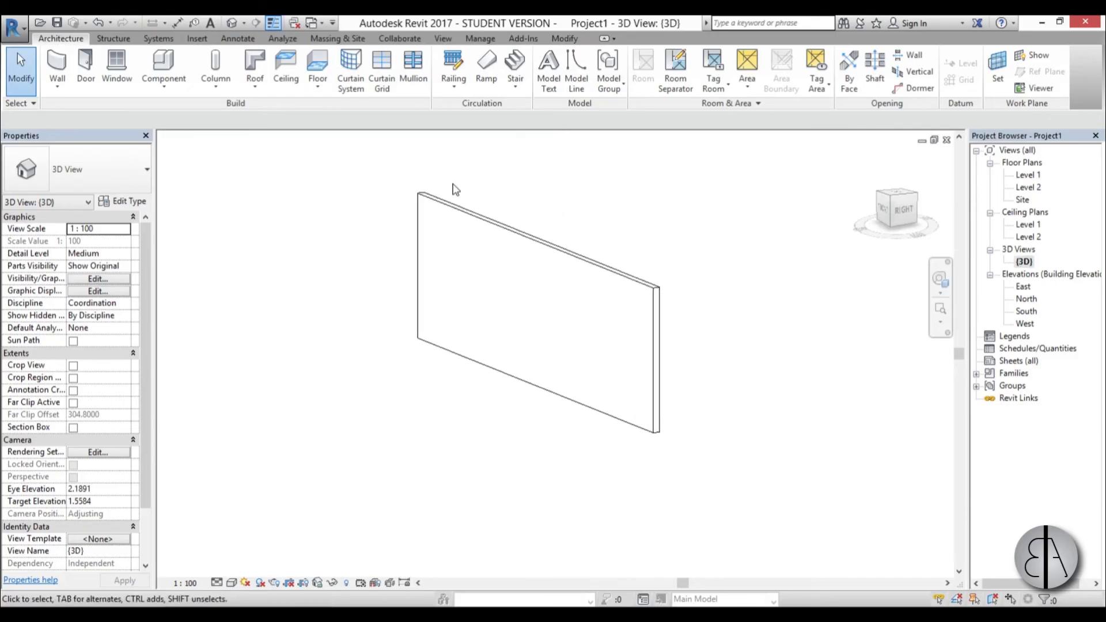
{"action": "scroll", "coordinate": [437, 259], "scroll_direction": "up", "scroll_amount": 2}
{"action": "scroll", "coordinate": [420, 334], "scroll_direction": "down", "scroll_amount": 2}
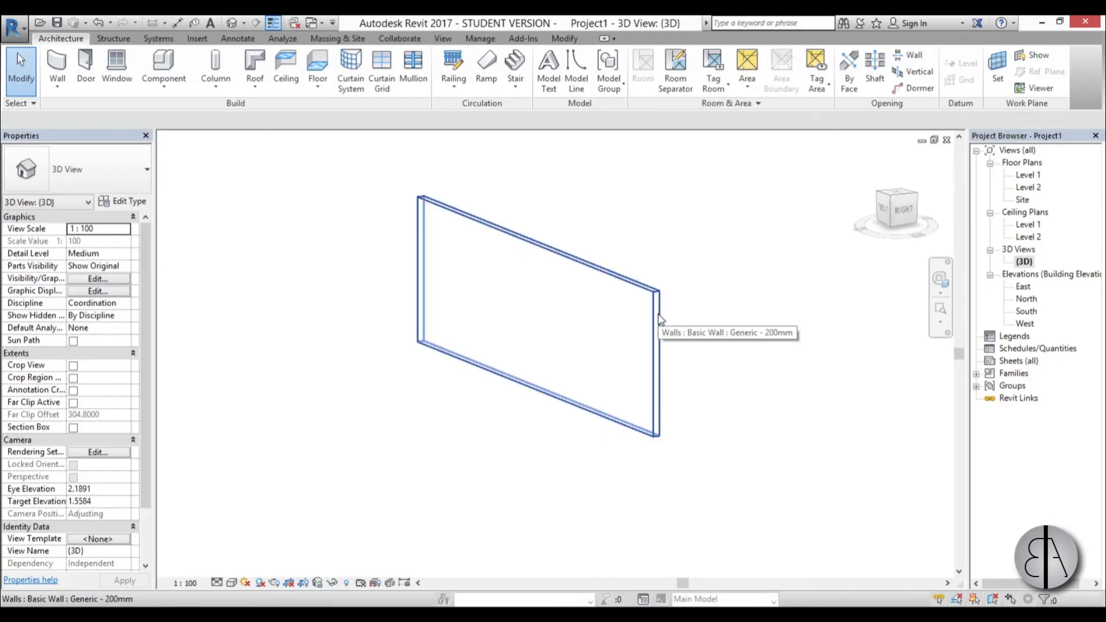
{"action": "left_click", "coordinate": [658, 355]}
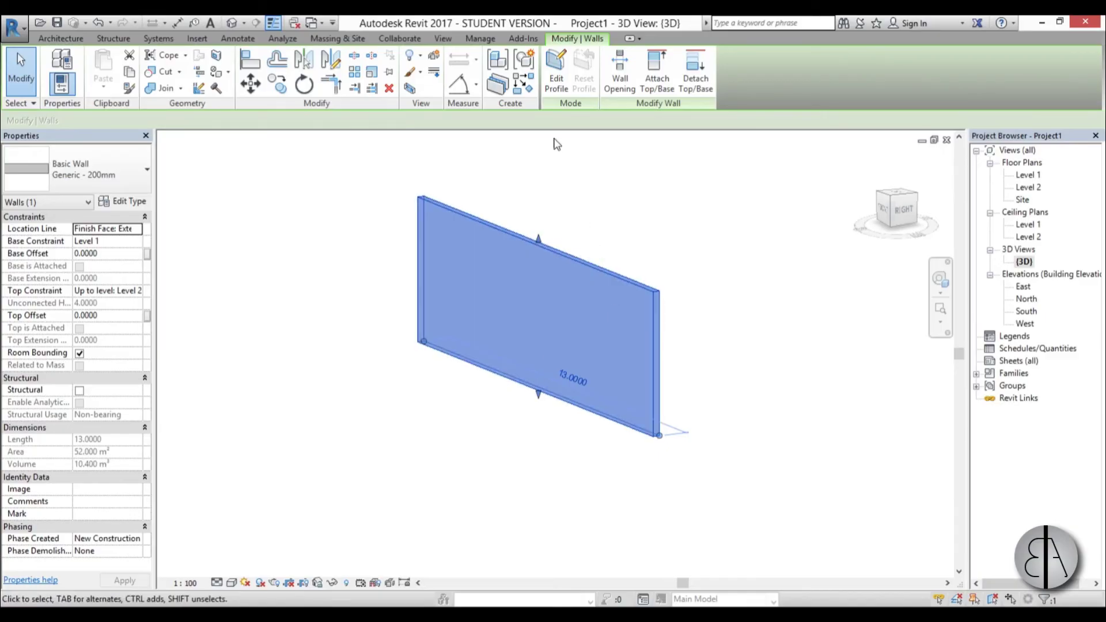
{"action": "left_click", "coordinate": [556, 81]}
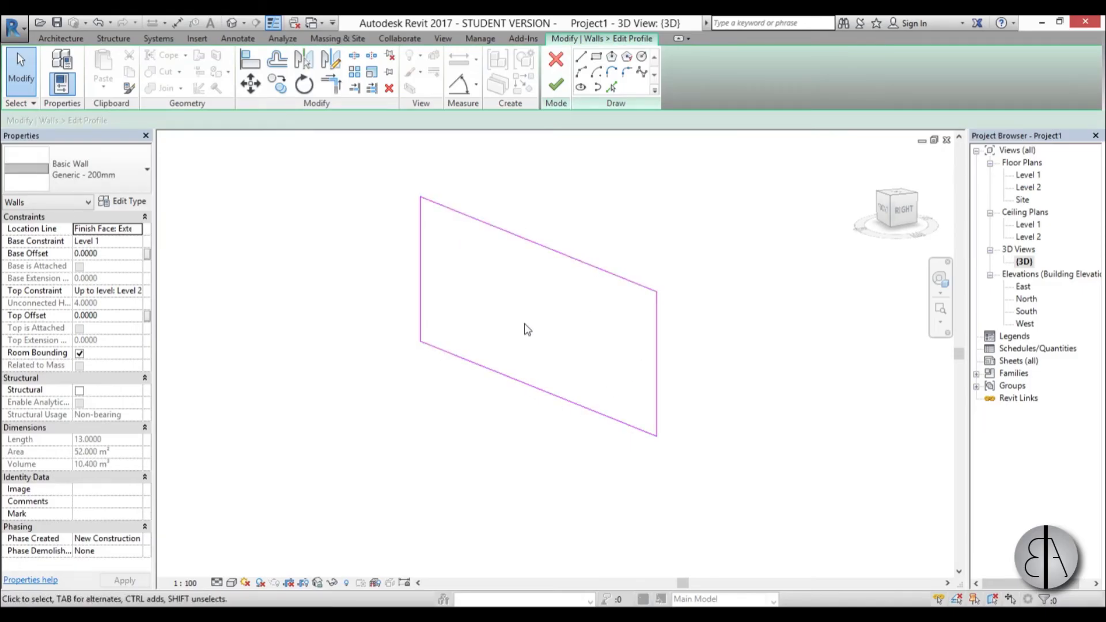
{"action": "scroll", "coordinate": [518, 331], "scroll_direction": "up", "scroll_amount": 3}
{"action": "middle_click_drag", "start_coordinate": [518, 332], "coordinate": [506, 355]}
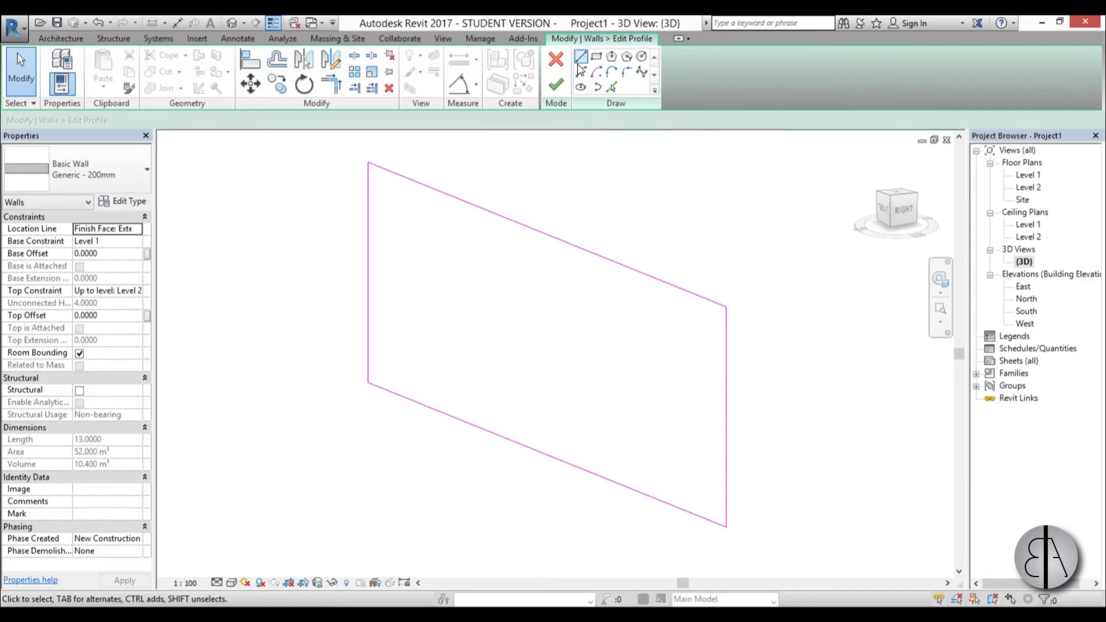
Step: Replace the left vertical edge of the wall profile with an outward-bulging arc of about 2.94 m radius
{"action": "left_click", "coordinate": [369, 250]}
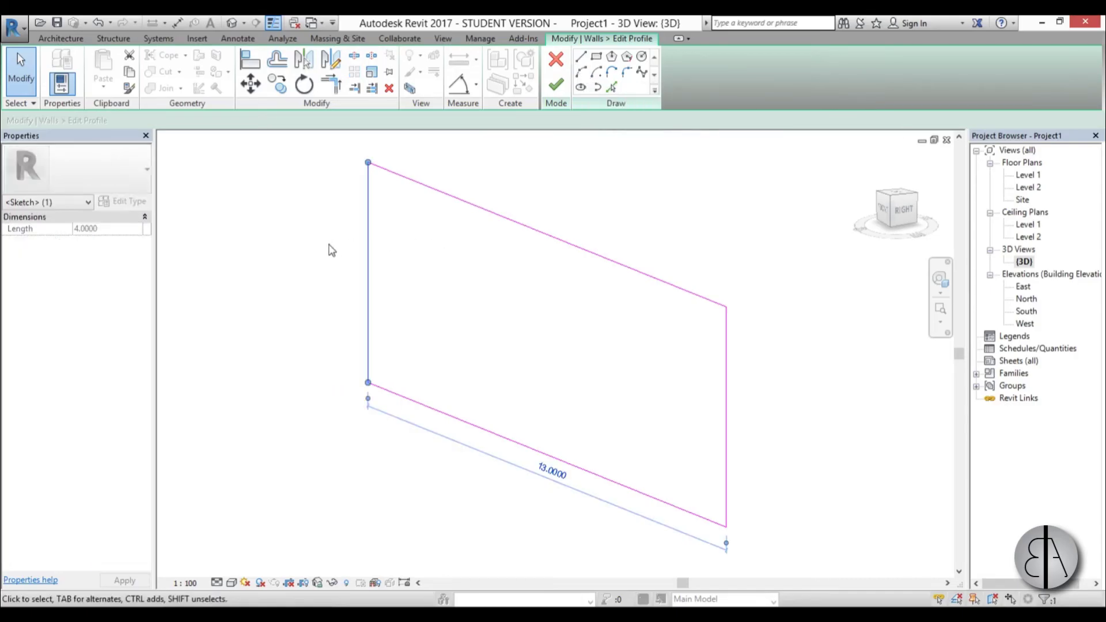
{"action": "key", "text": "Delete"}
{"action": "left_click", "coordinate": [580, 72]}
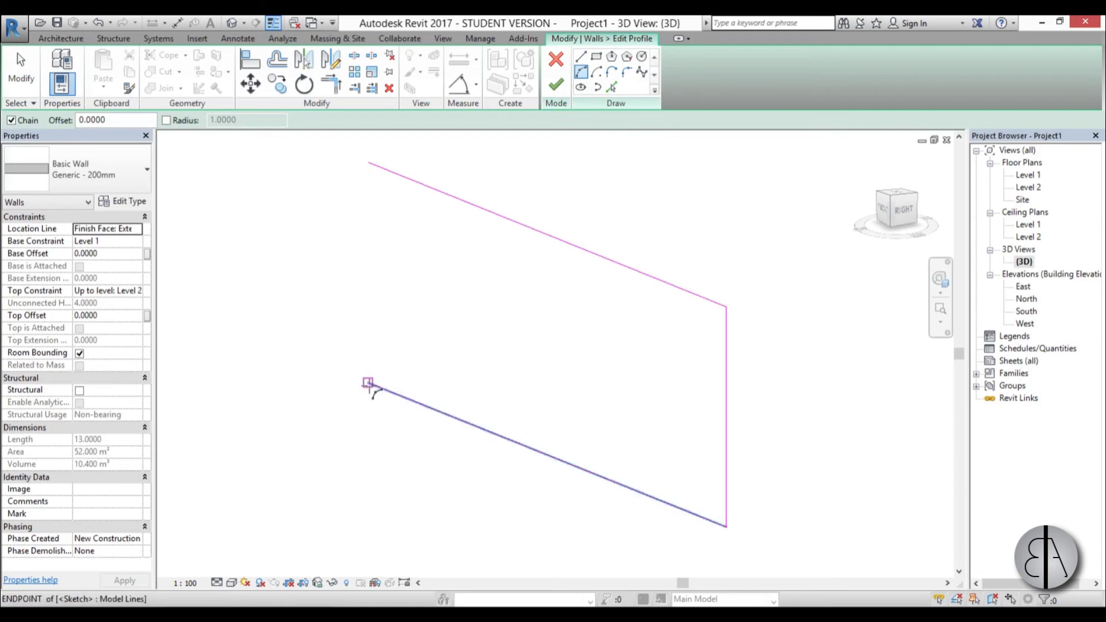
{"action": "left_click", "coordinate": [367, 382]}
{"action": "left_click", "coordinate": [367, 166]}
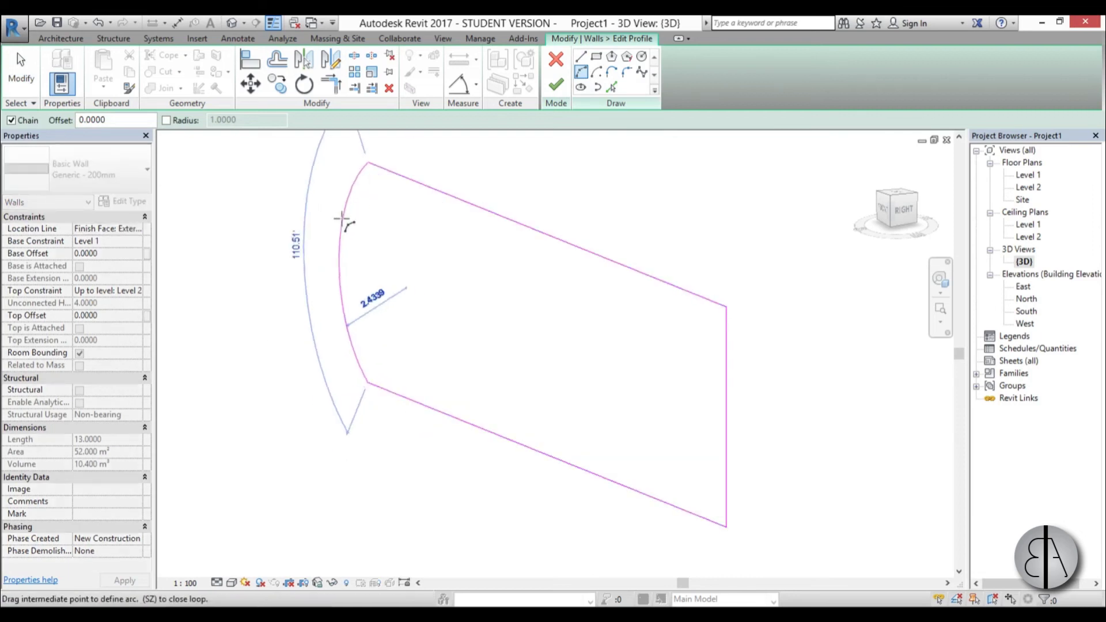
{"action": "left_click", "coordinate": [350, 231]}
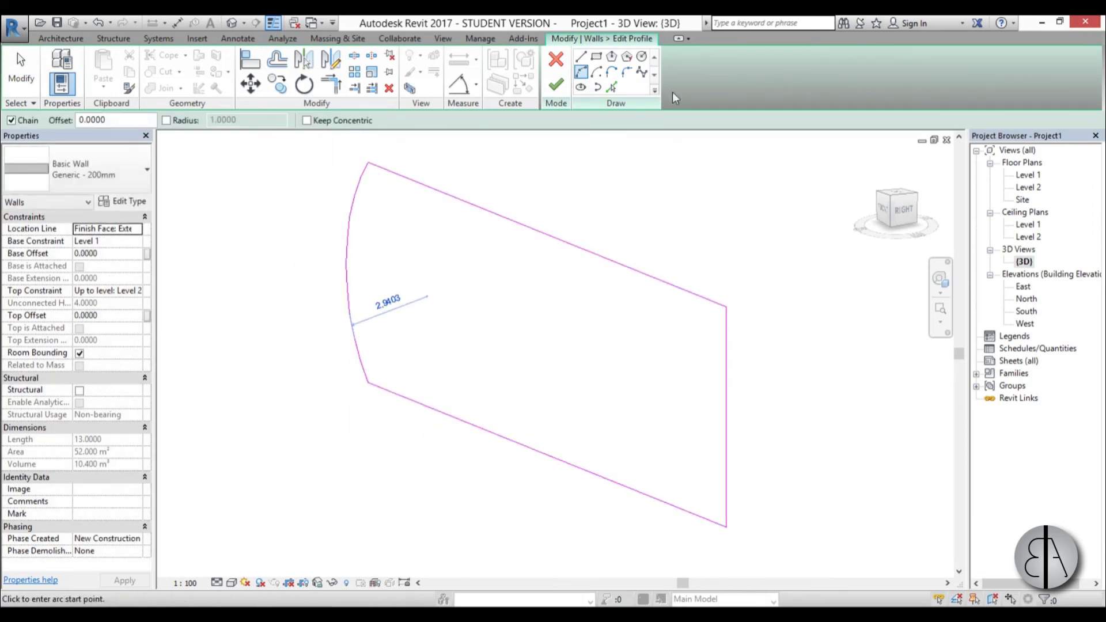
{"action": "key", "text": "Escape"}
Step: Replace the profile's right vertical edge with a straight line slanting outward from the lower corner up to the top edge's extension
{"action": "left_click", "coordinate": [726, 388]}
{"action": "key", "text": "Delete"}
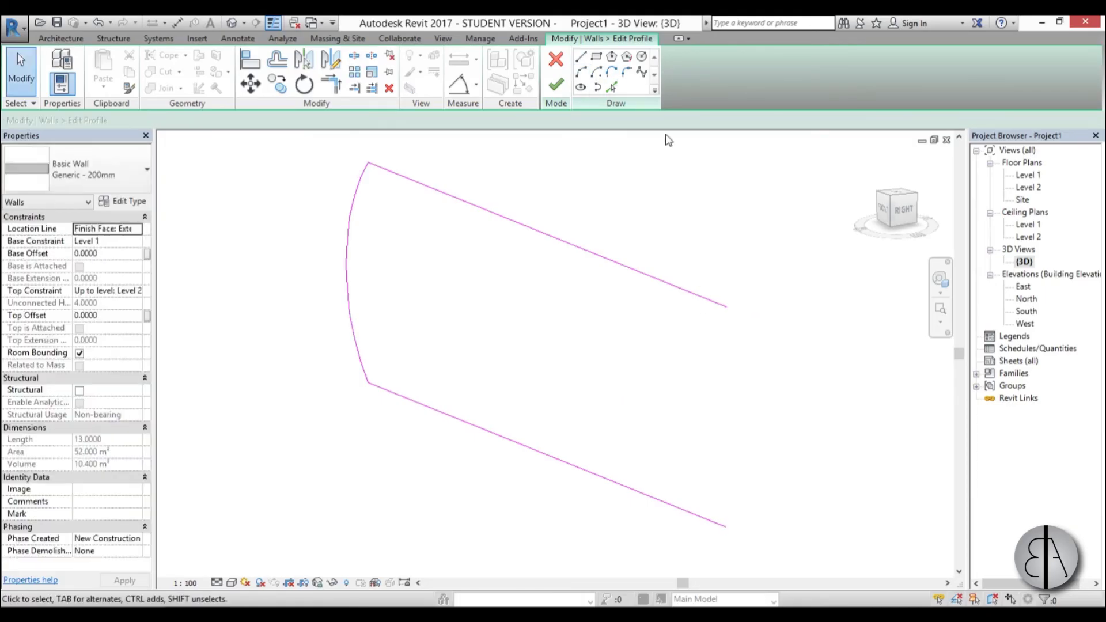
{"action": "left_click", "coordinate": [583, 56]}
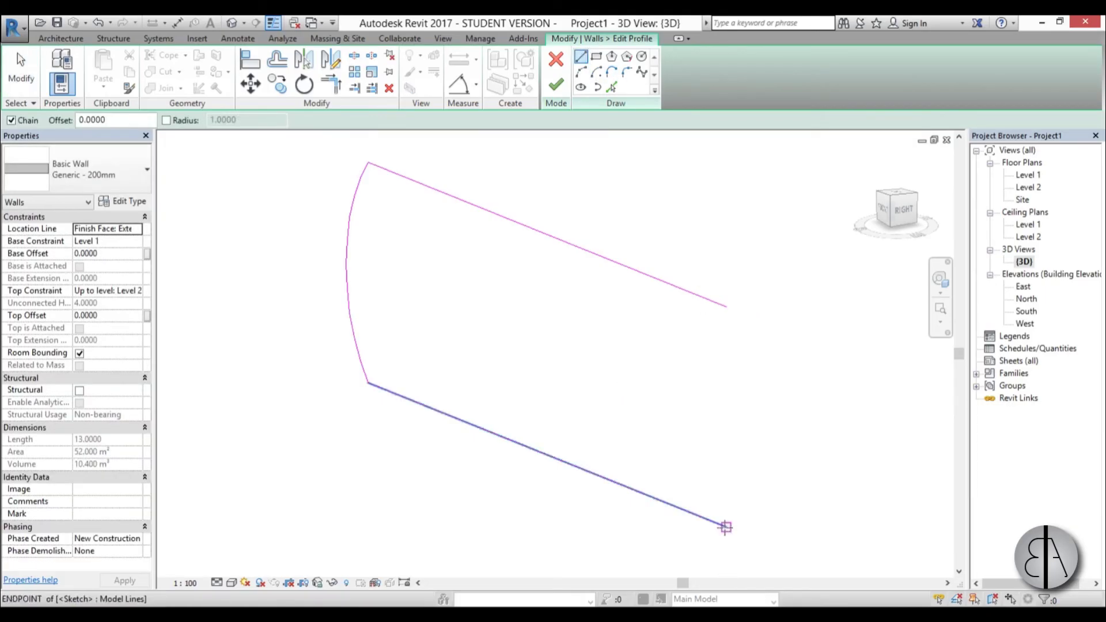
{"action": "left_click", "coordinate": [726, 525]}
{"action": "left_click", "coordinate": [833, 350]}
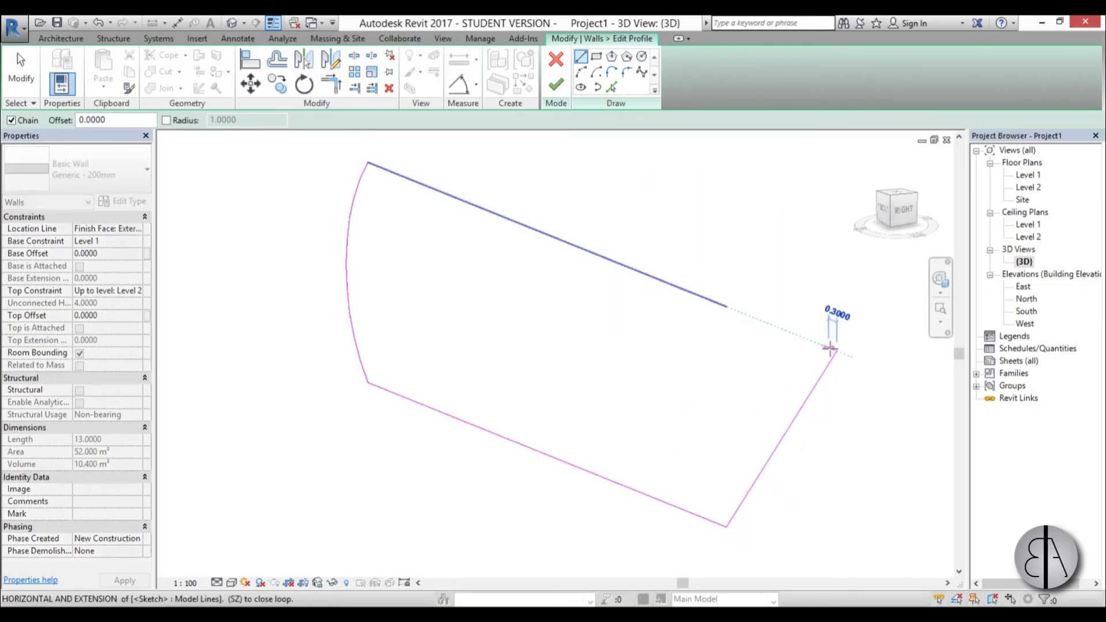
{"action": "key", "text": "Escape"}
{"action": "key", "text": "Escape"}
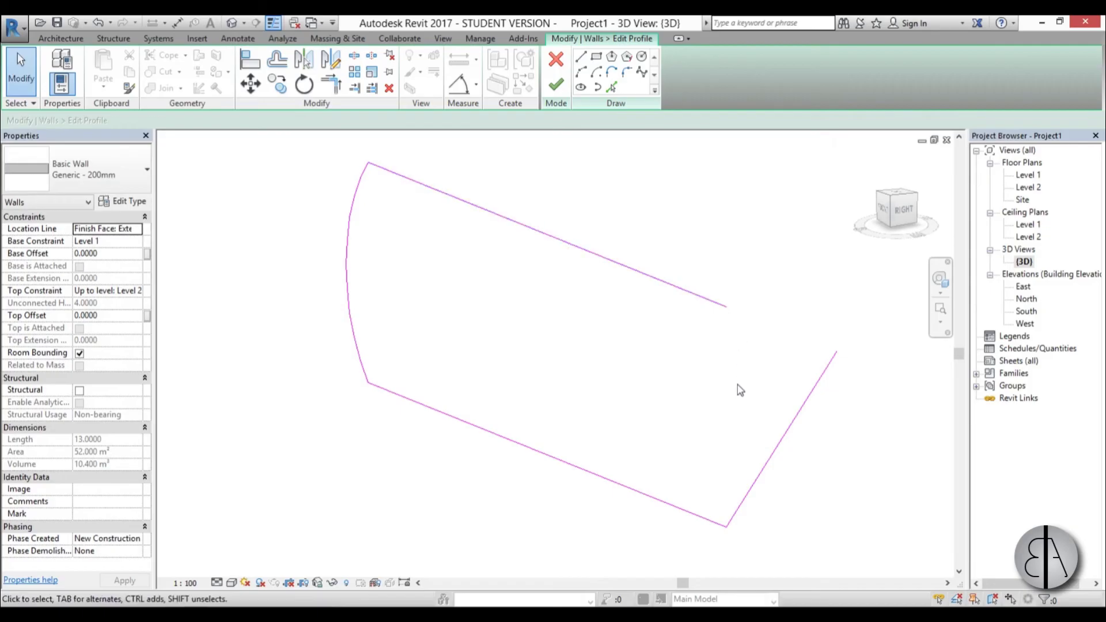
Step: Join the slanted line and the profile's top edge into a corner with Trim/Extend
{"action": "key", "text": "t"}
{"action": "key", "text": "r"}
{"action": "left_click", "coordinate": [807, 403]}
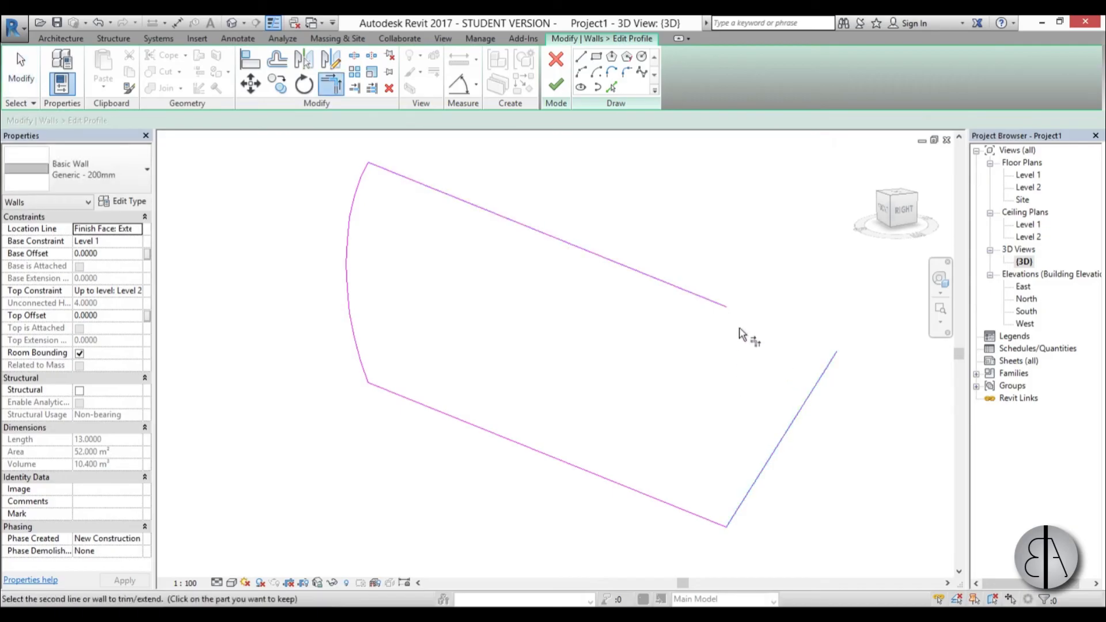
{"action": "left_click", "coordinate": [718, 309]}
{"action": "scroll", "coordinate": [847, 325], "scroll_direction": "down", "scroll_amount": 2}
{"action": "middle_click_drag", "start_coordinate": [672, 365], "coordinate": [654, 395]}
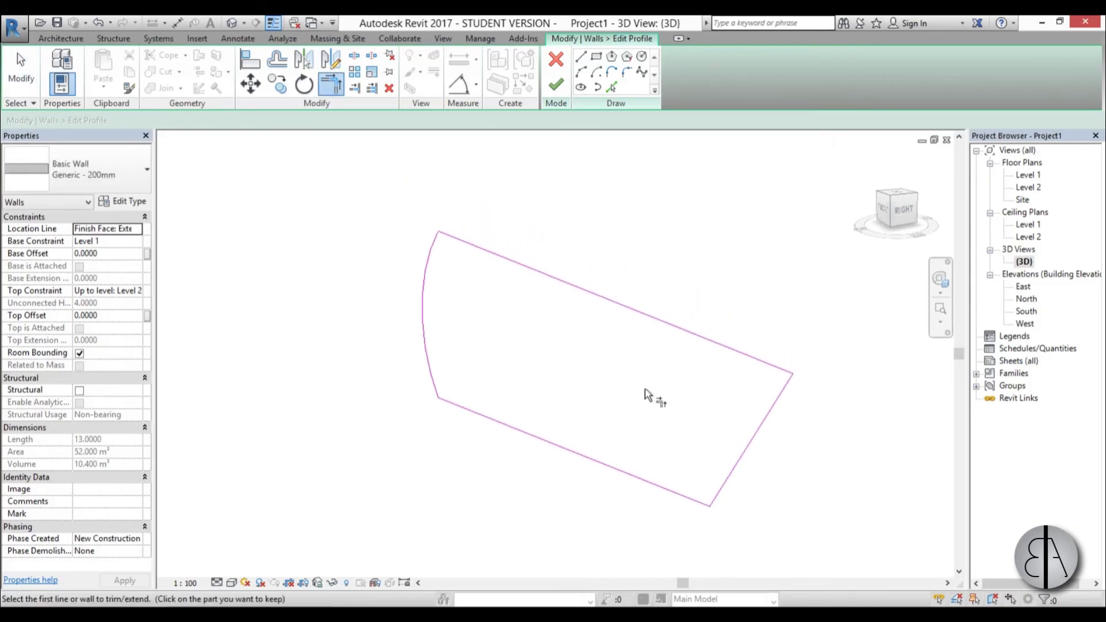
Step: Sketch a circular opening of about 0.74 m radius inside the wall profile near its curved end and finish the profile edit
{"action": "left_click", "coordinate": [641, 56]}
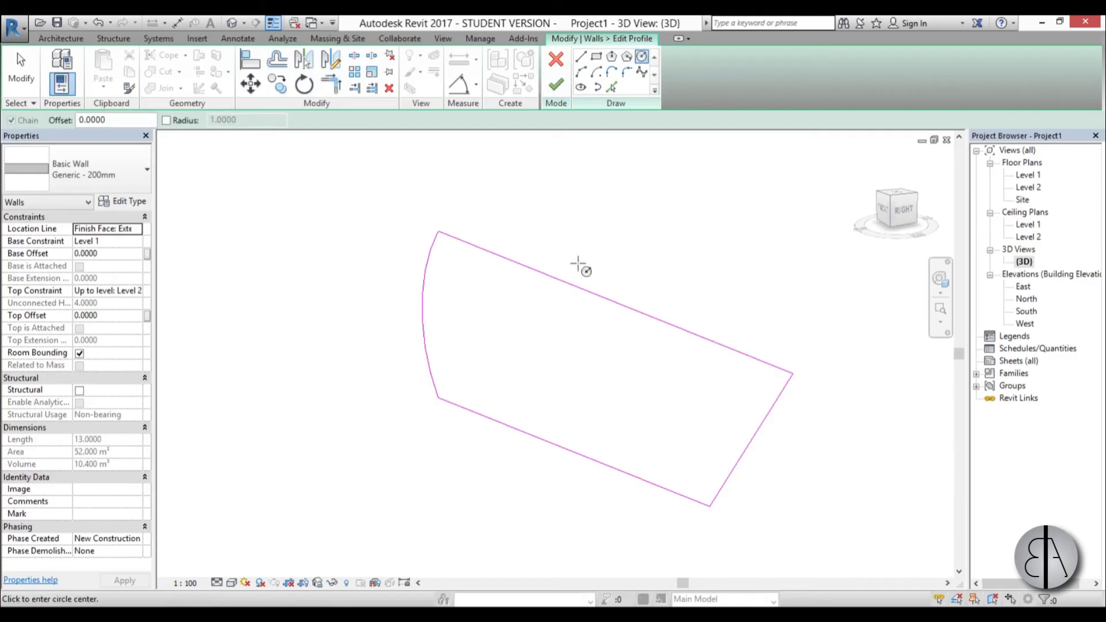
{"action": "left_click", "coordinate": [529, 362]}
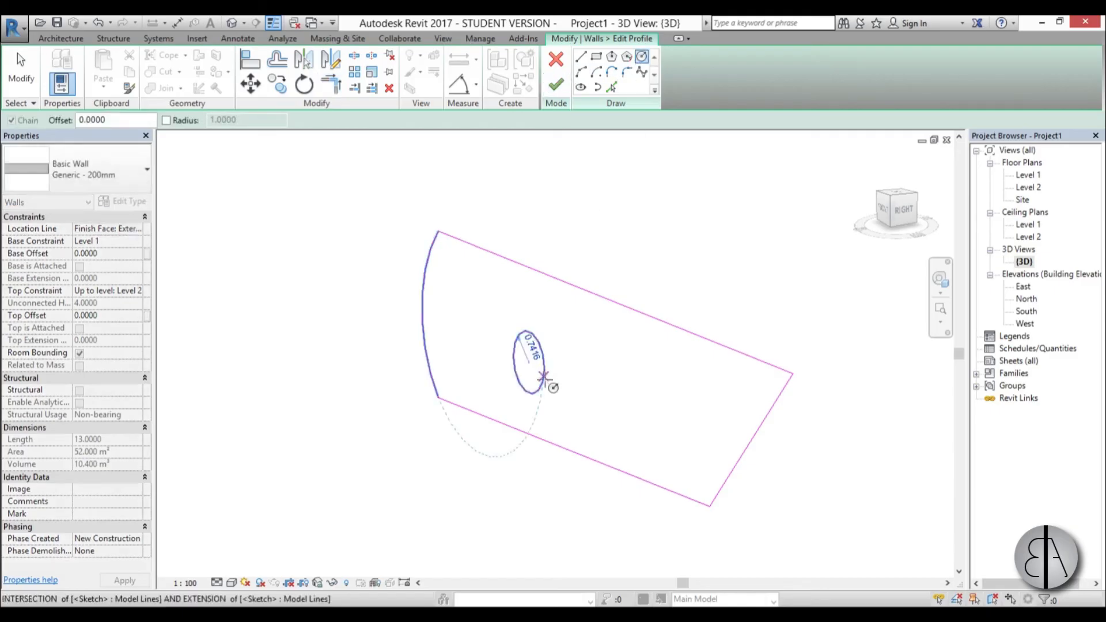
{"action": "left_click", "coordinate": [542, 354]}
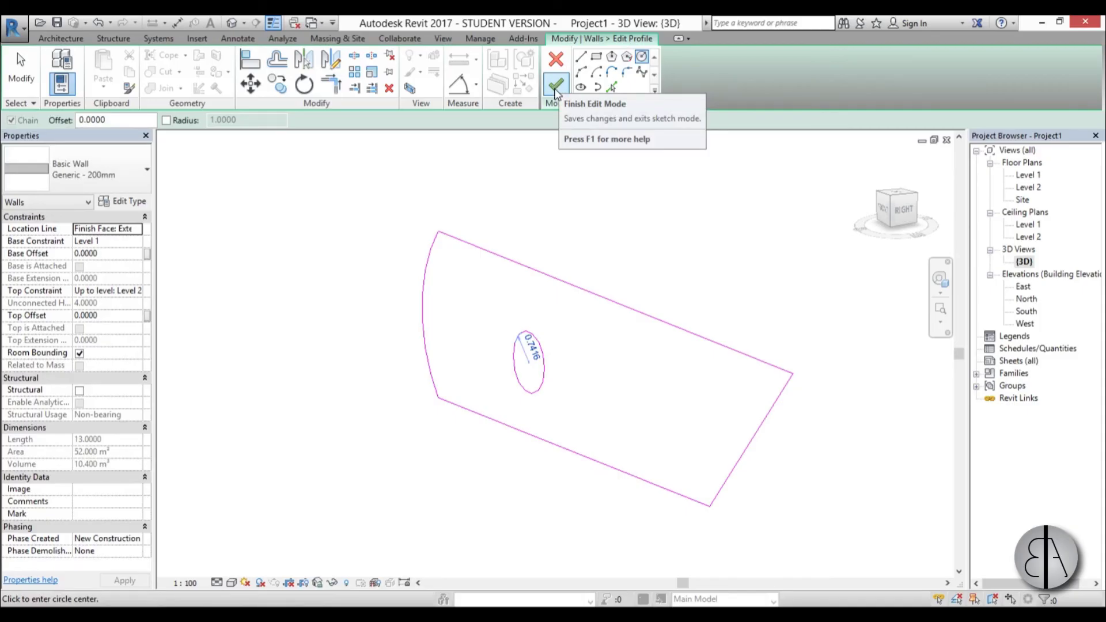
{"action": "left_click", "coordinate": [556, 88]}
{"action": "left_click", "coordinate": [601, 232]}
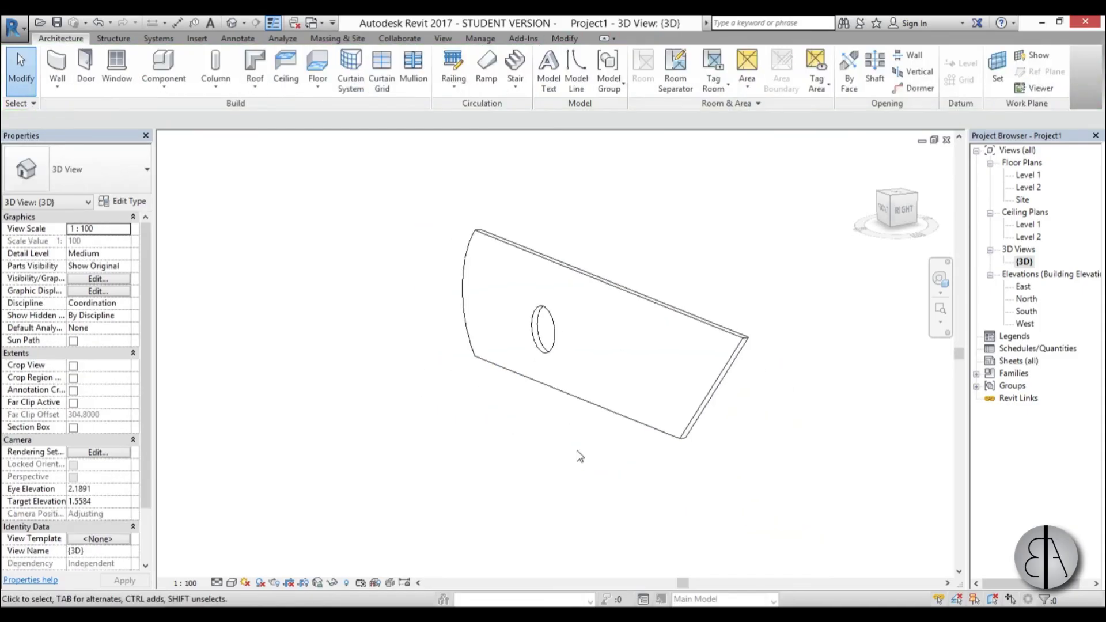
{"action": "middle_click_drag", "start_coordinate": [524, 455], "coordinate": [515, 410], "text": "shift"}
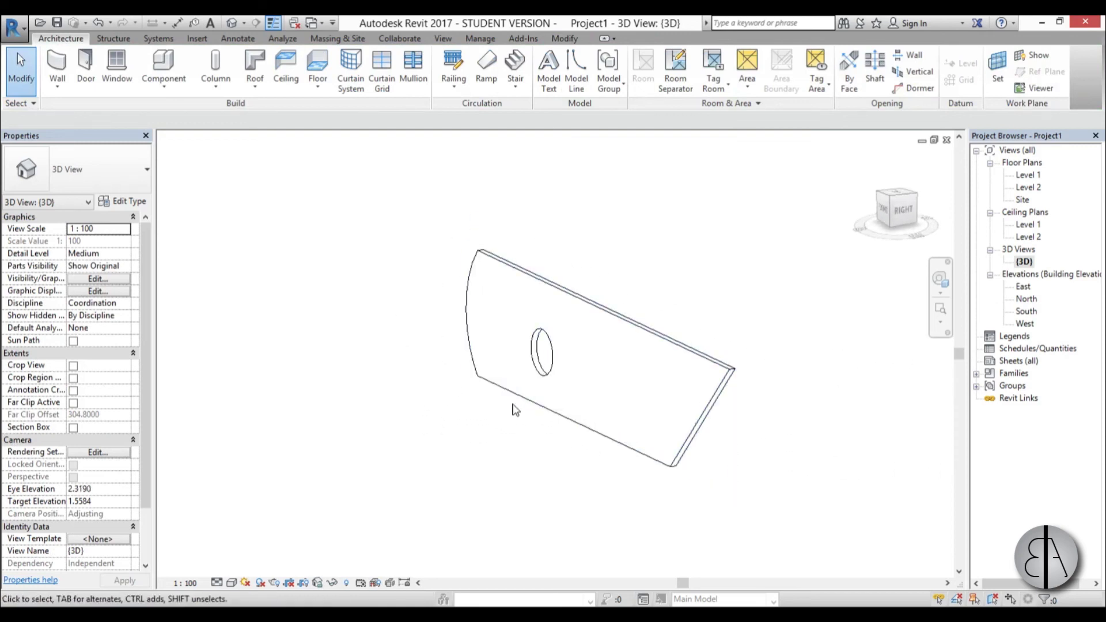
Step: Open the Level 1 floor plan and remove the wall with the edited profile
{"action": "double_click", "coordinate": [1027, 174]}
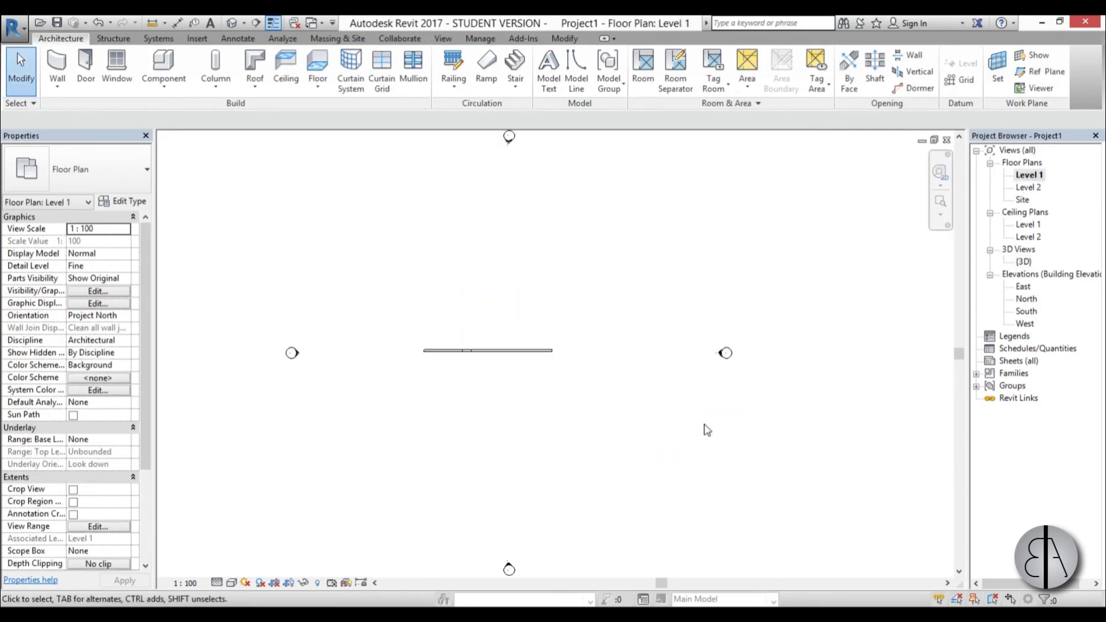
{"action": "scroll", "coordinate": [484, 354], "scroll_direction": "up", "scroll_amount": 5}
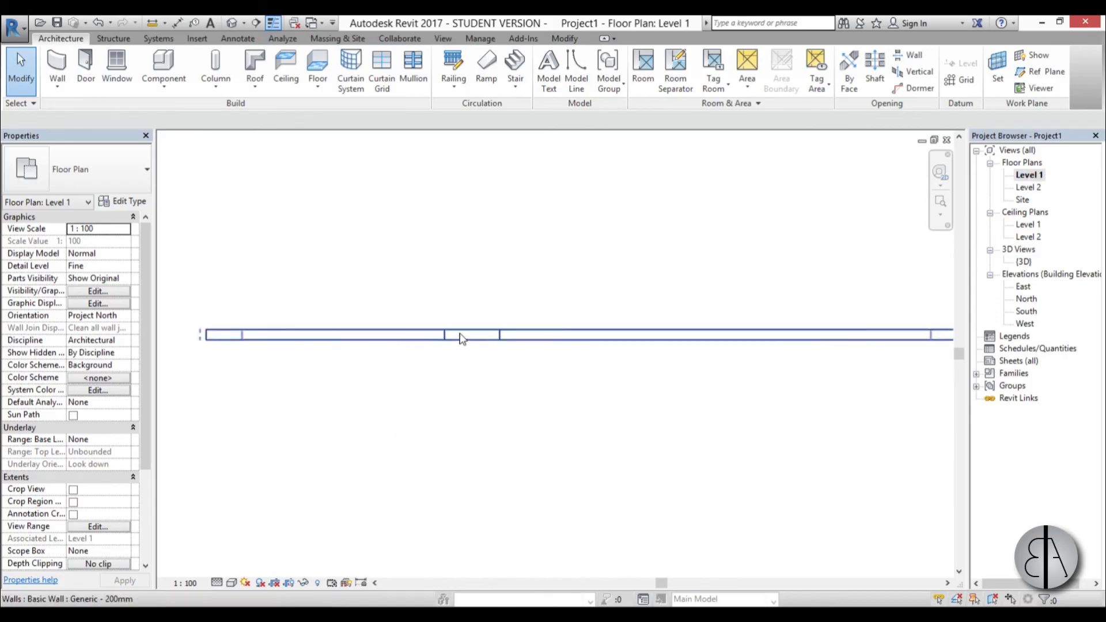
{"action": "scroll", "coordinate": [511, 383], "scroll_direction": "down", "scroll_amount": 4}
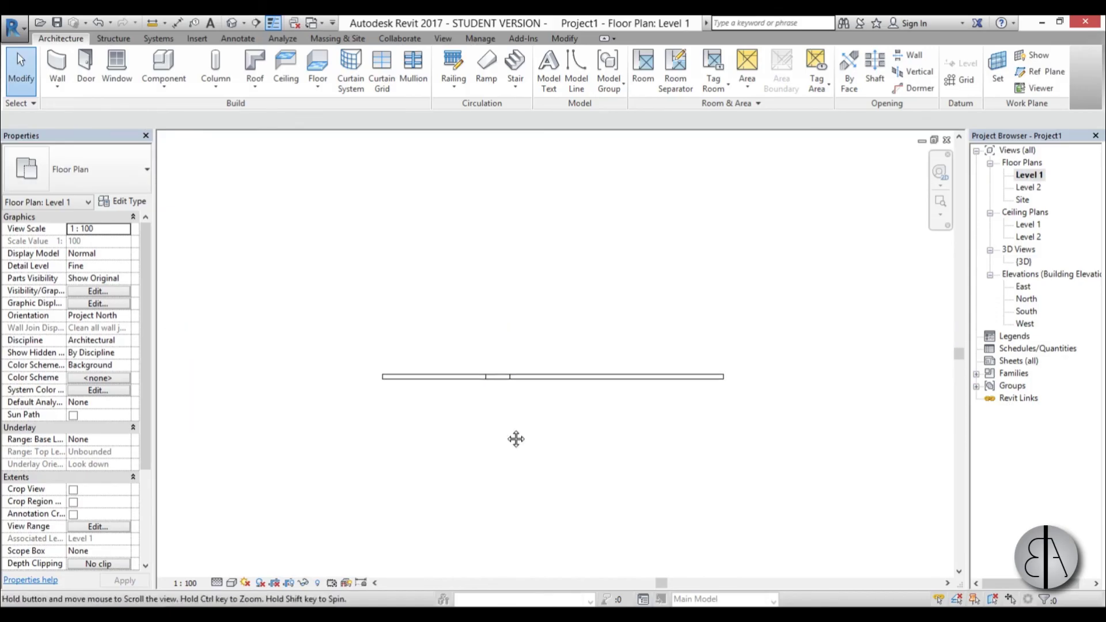
{"action": "scroll", "coordinate": [487, 415], "scroll_direction": "down", "scroll_amount": 3}
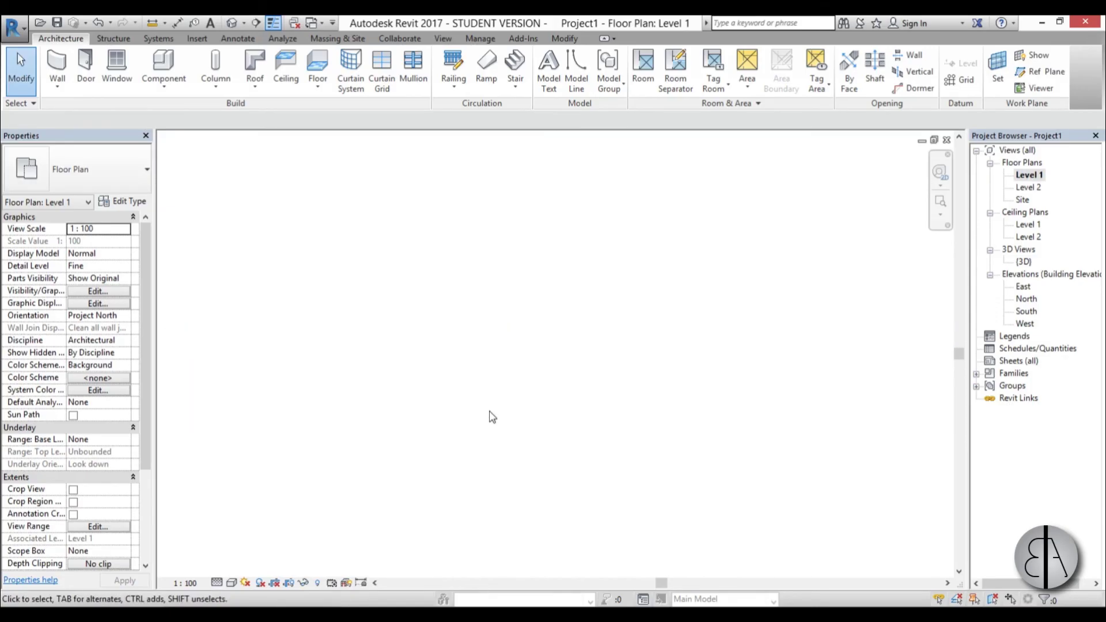
Step: Draw a horizontal Generic - 200mm wall 12 m long in the Level 1 floor plan, from Level 1 up to Level 2
{"action": "left_click", "coordinate": [57, 66]}
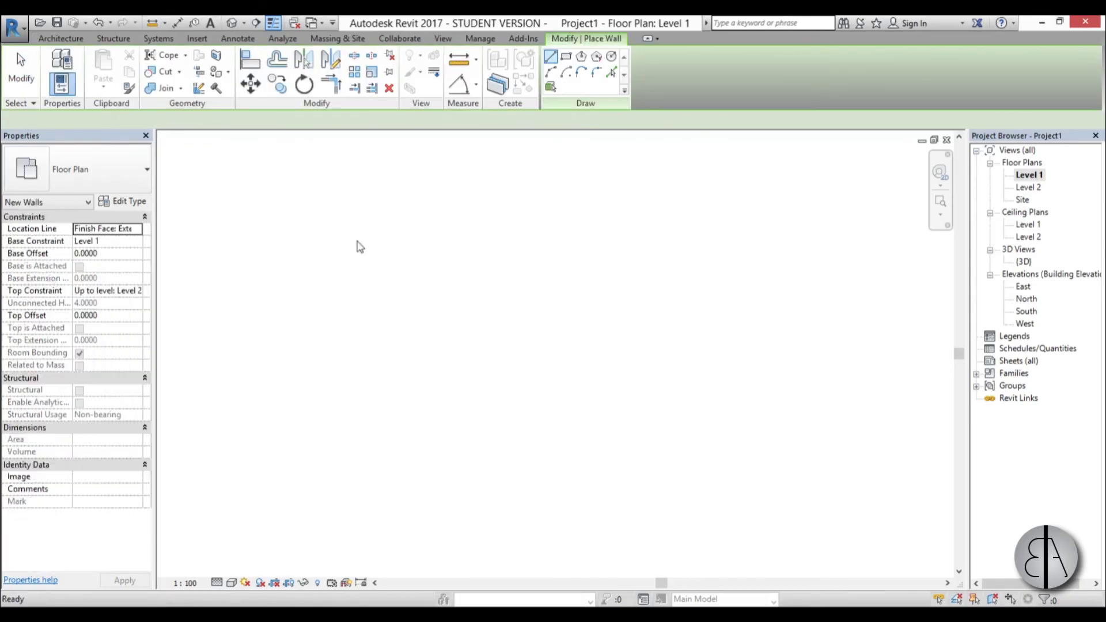
{"action": "left_click", "coordinate": [414, 323]}
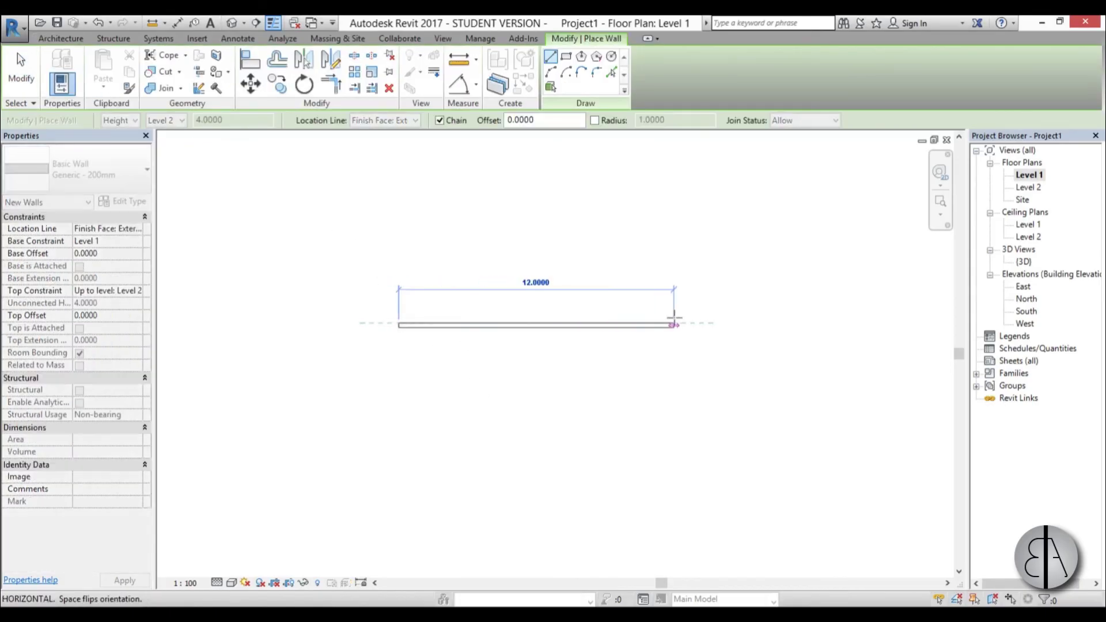
{"action": "left_click", "coordinate": [674, 322]}
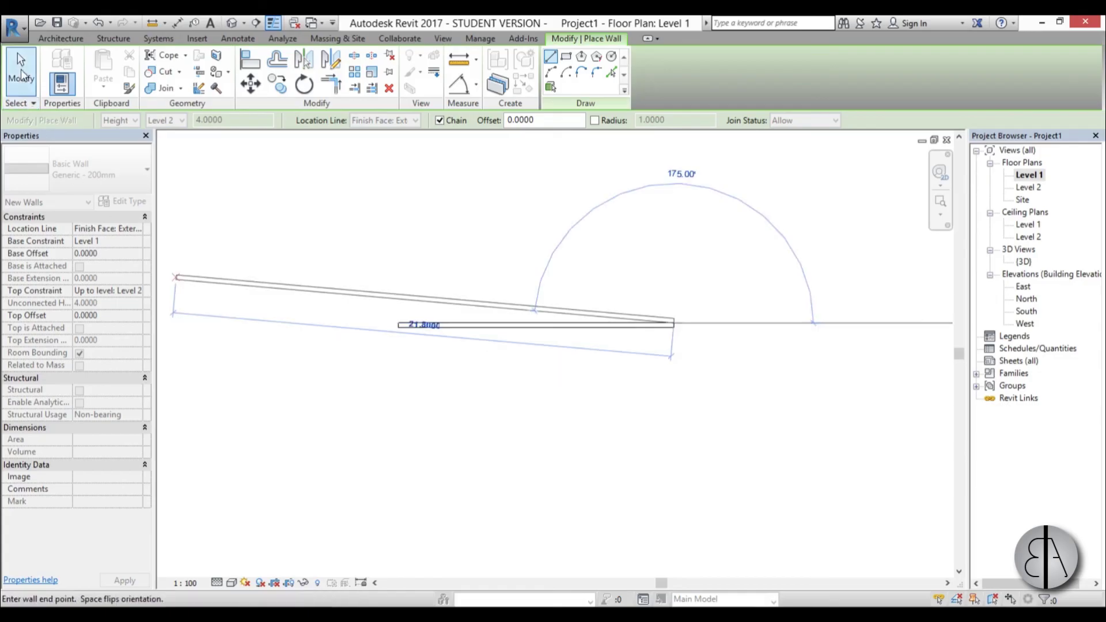
{"action": "left_click", "coordinate": [21, 69]}
{"action": "scroll", "coordinate": [532, 398], "scroll_direction": "down", "scroll_amount": 1}
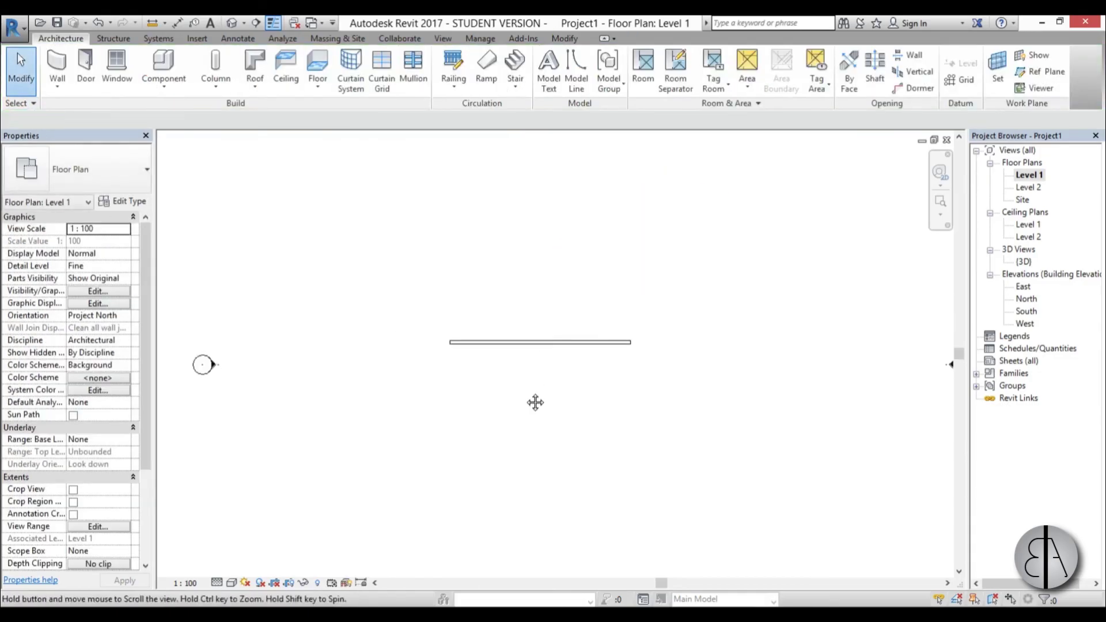
Step: Make the new 12 m wall structural in its properties
{"action": "left_click", "coordinate": [516, 345]}
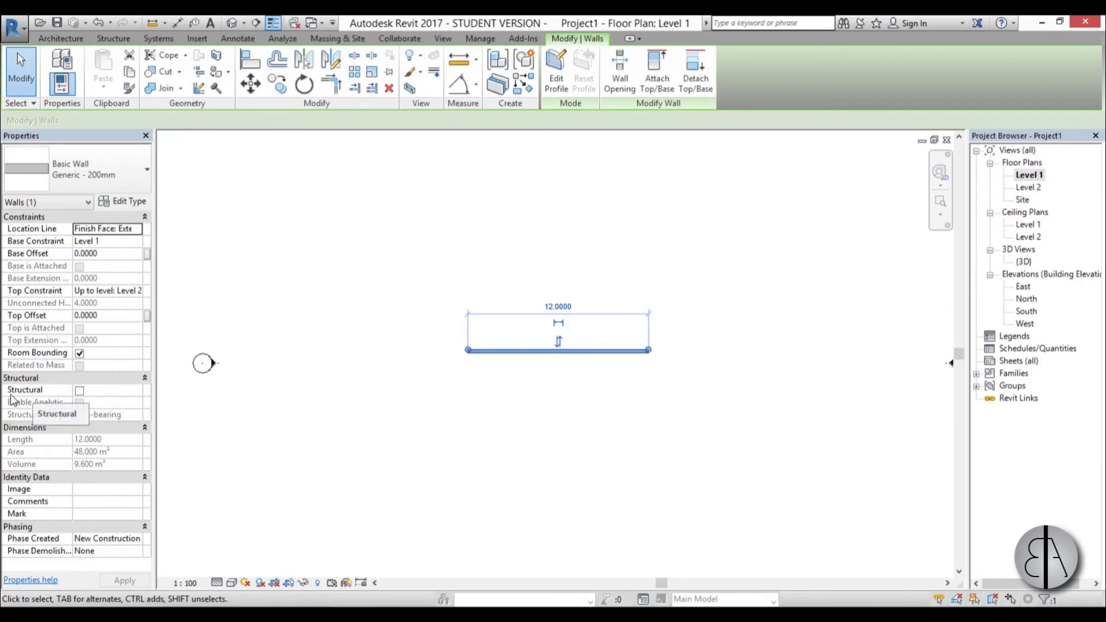
{"action": "left_click", "coordinate": [80, 392]}
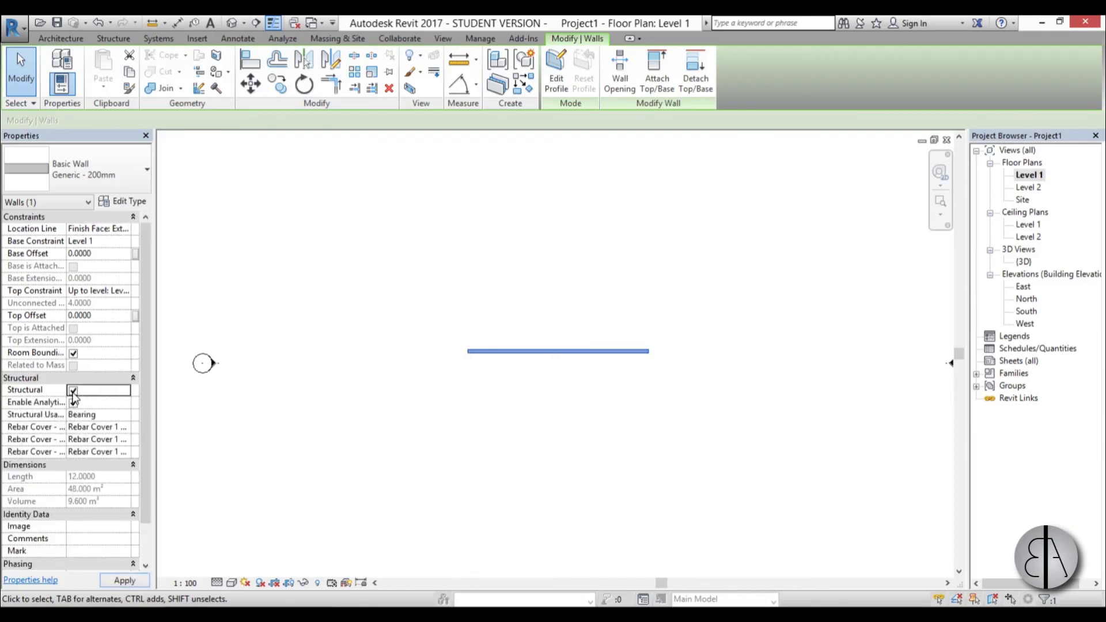
{"action": "left_click", "coordinate": [73, 392]}
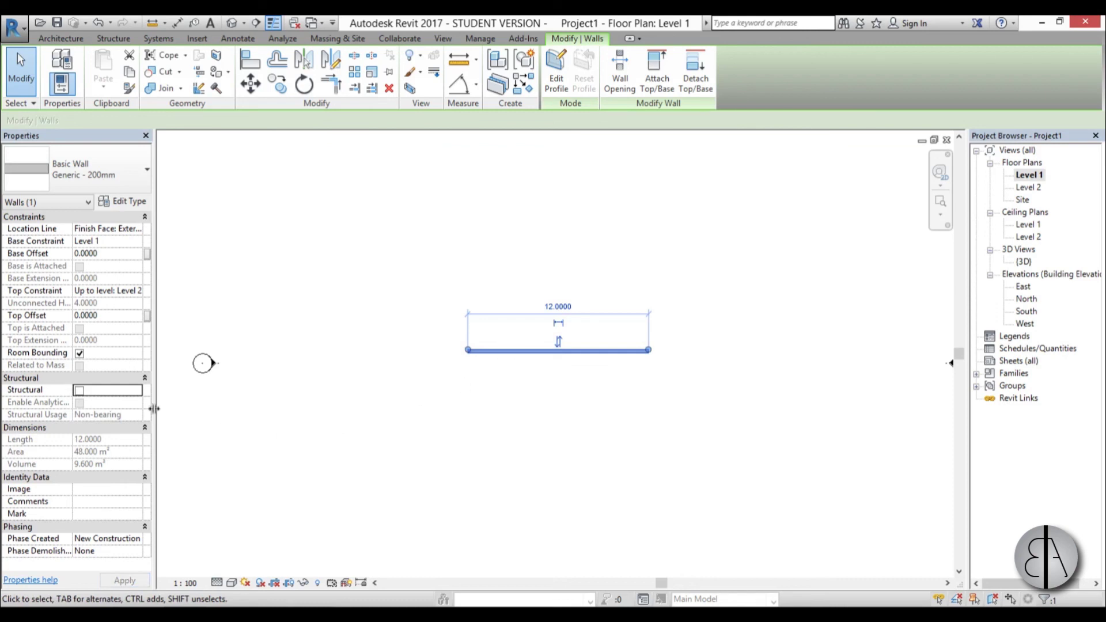
{"action": "left_click", "coordinate": [80, 391]}
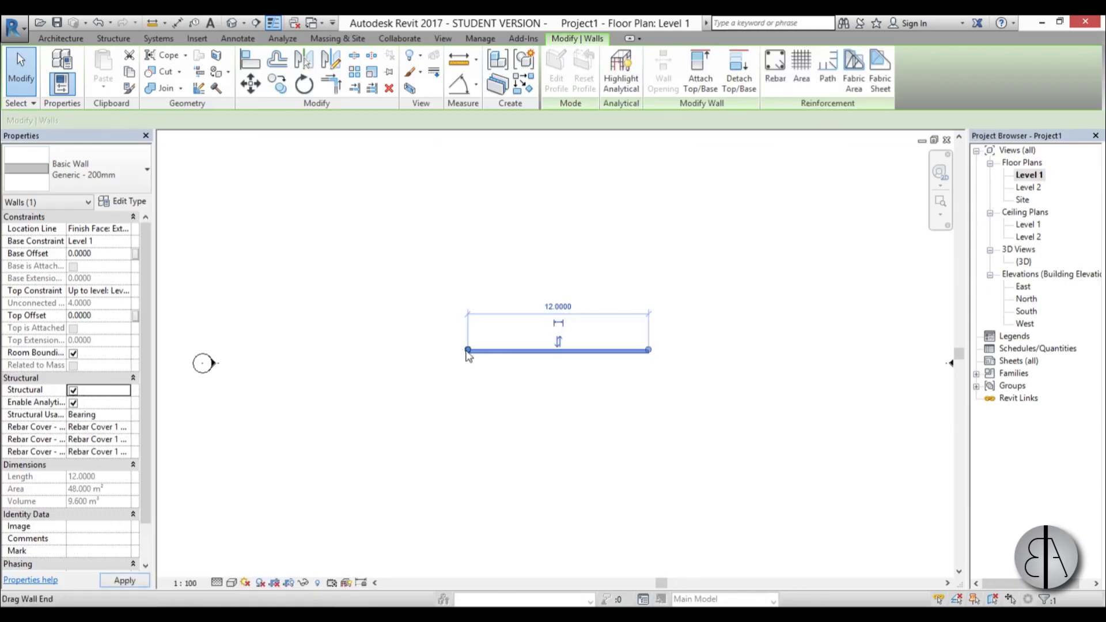
{"action": "left_click", "coordinate": [510, 375]}
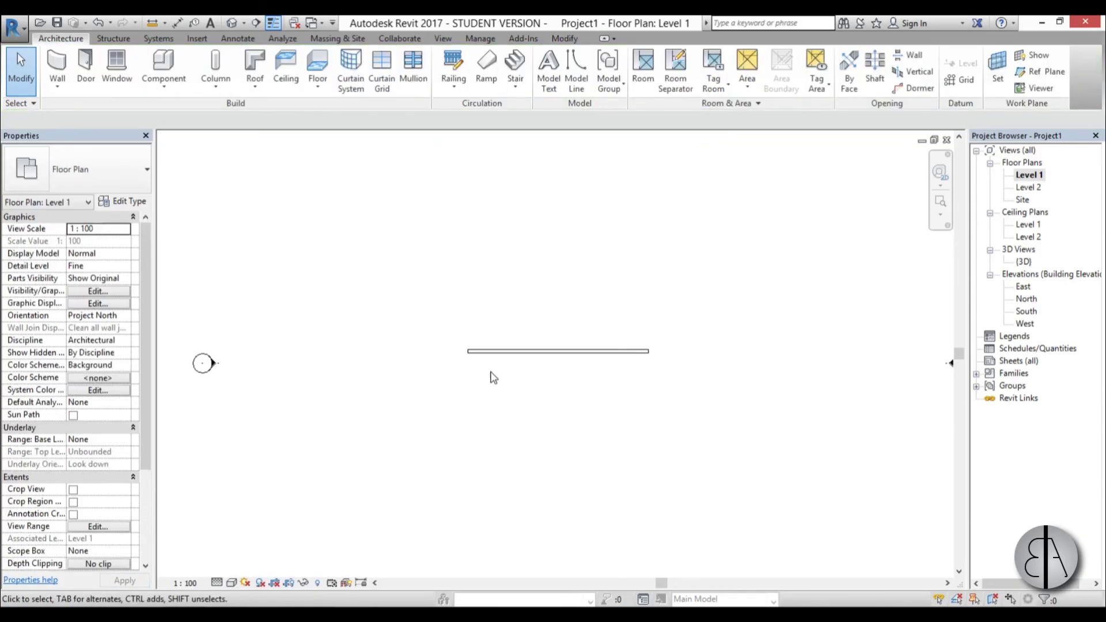
Step: Examine the reinforcement tools available for the structural wall, such as Path Reinforcement, and deselect the wall
{"action": "left_click", "coordinate": [486, 361]}
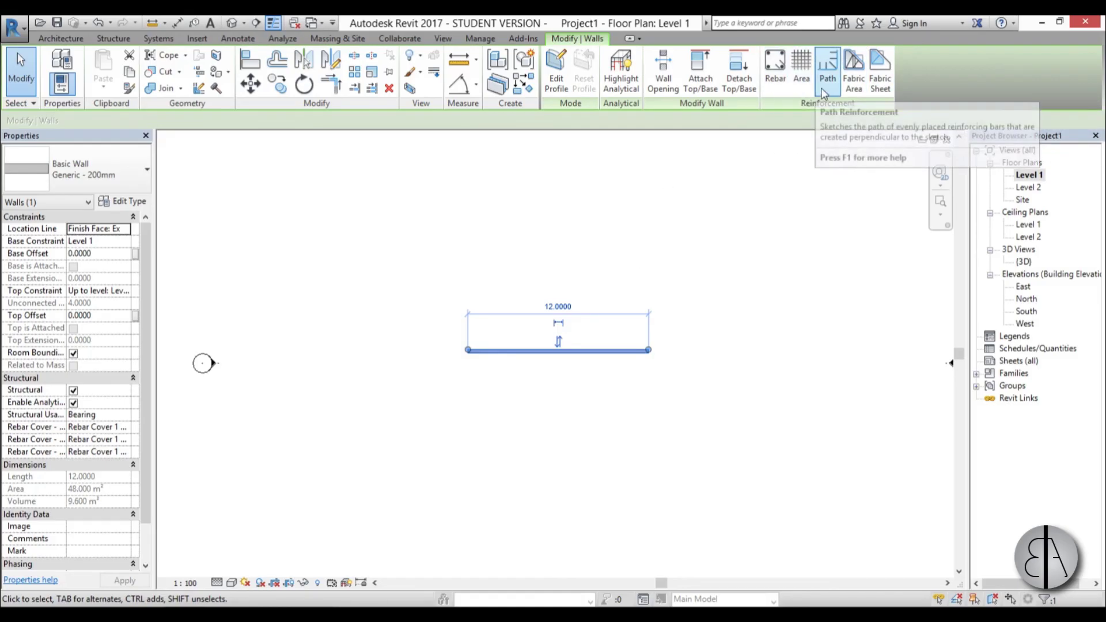
{"action": "left_click", "coordinate": [629, 422]}
{"action": "scroll", "coordinate": [506, 461], "scroll_direction": "down", "scroll_amount": 2}
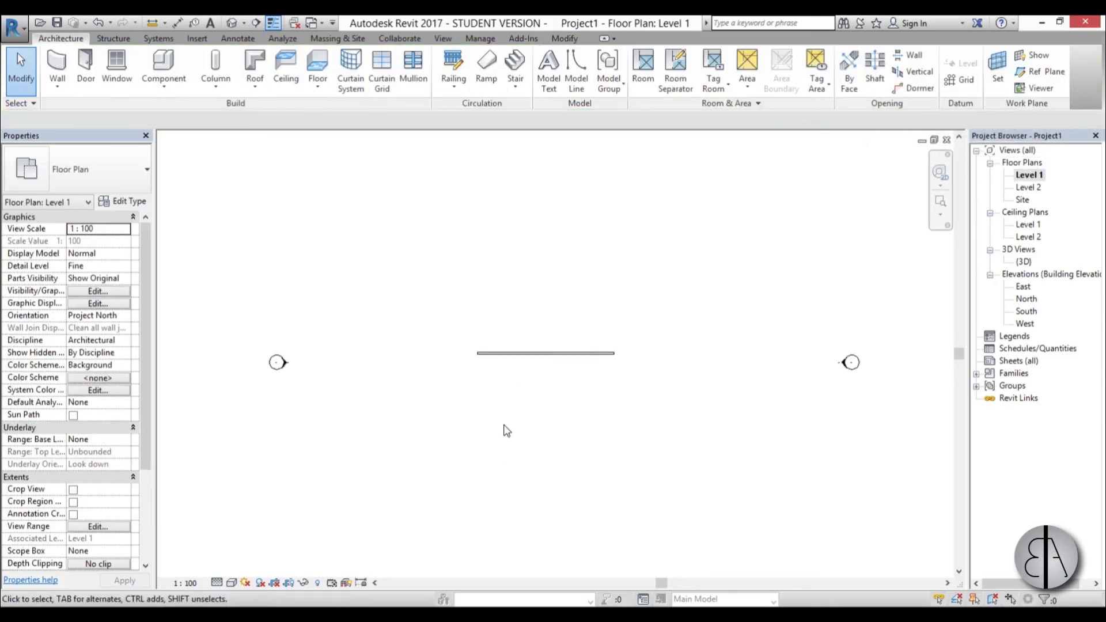
{"action": "middle_click_drag", "start_coordinate": [521, 432], "coordinate": [513, 425]}
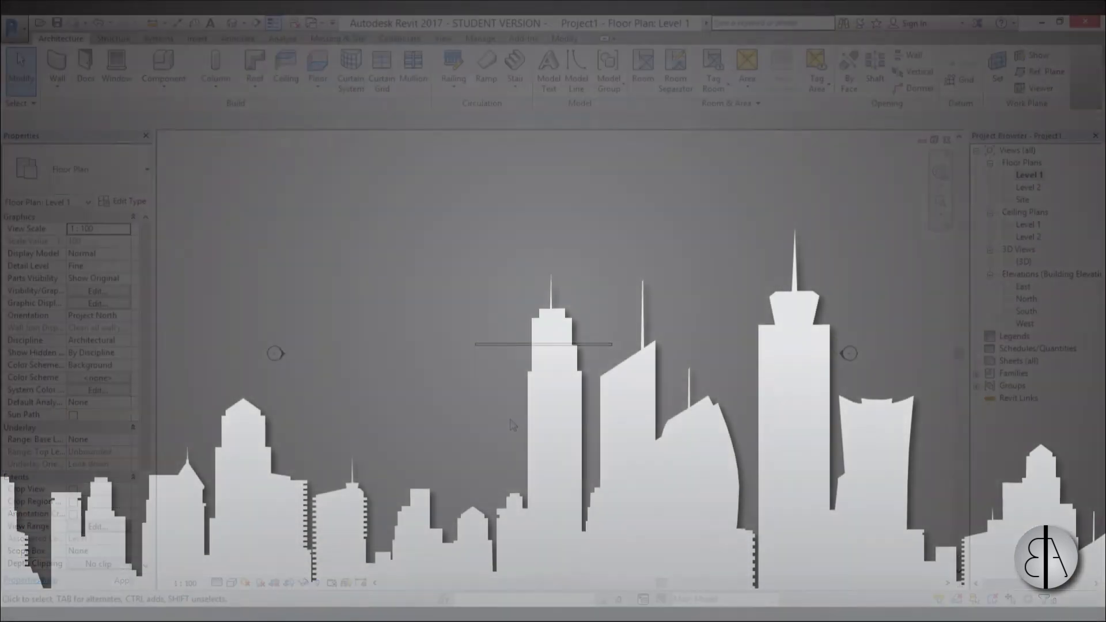